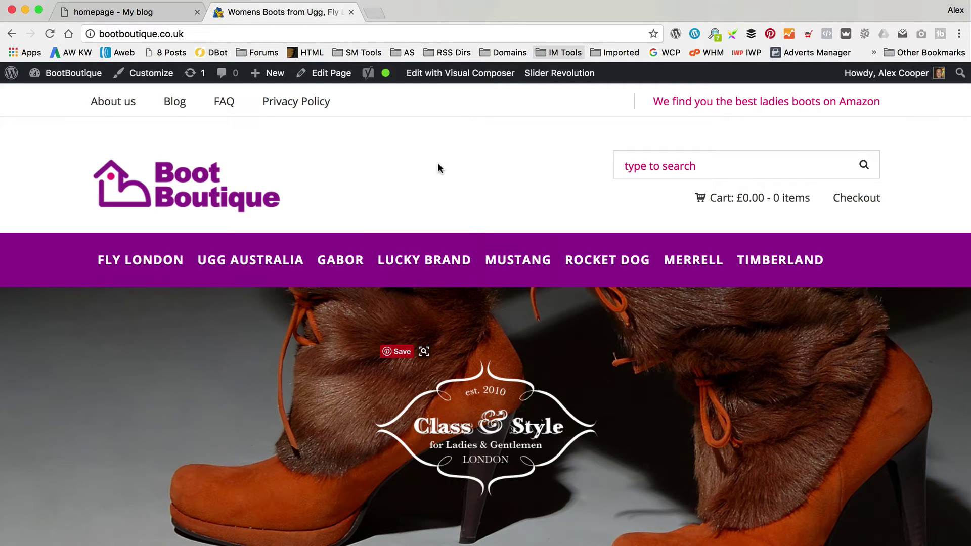
Look over the Boot Boutique homepage's header, brand menu, image slider and welcome text
scroll(438, 167, "down", 5)
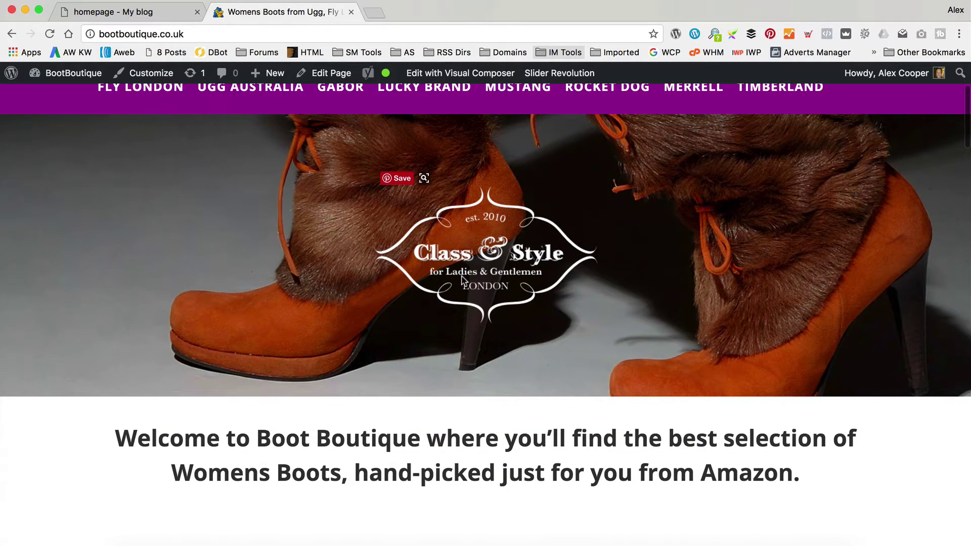
scroll(511, 336, "up", 3)
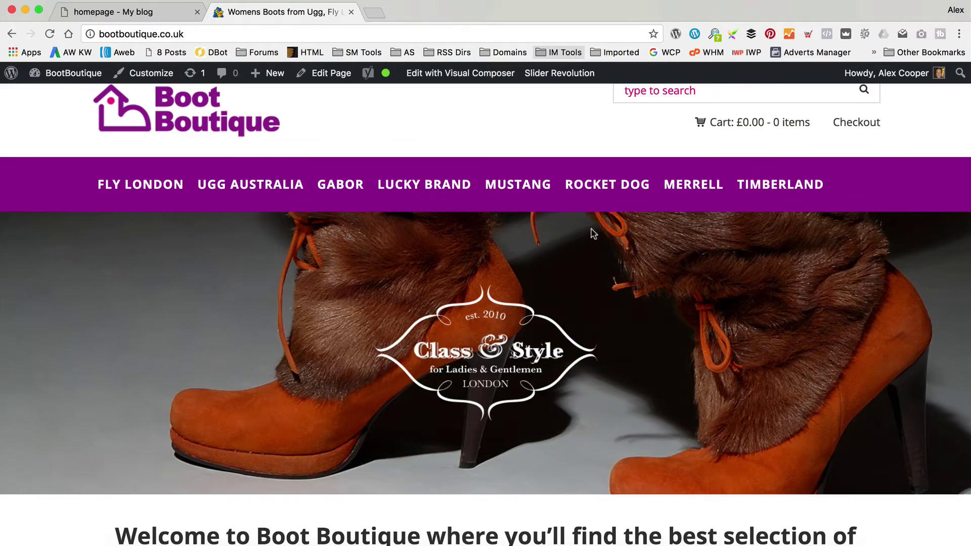
scroll(455, 303, "down", 7)
scroll(403, 267, "up", 8)
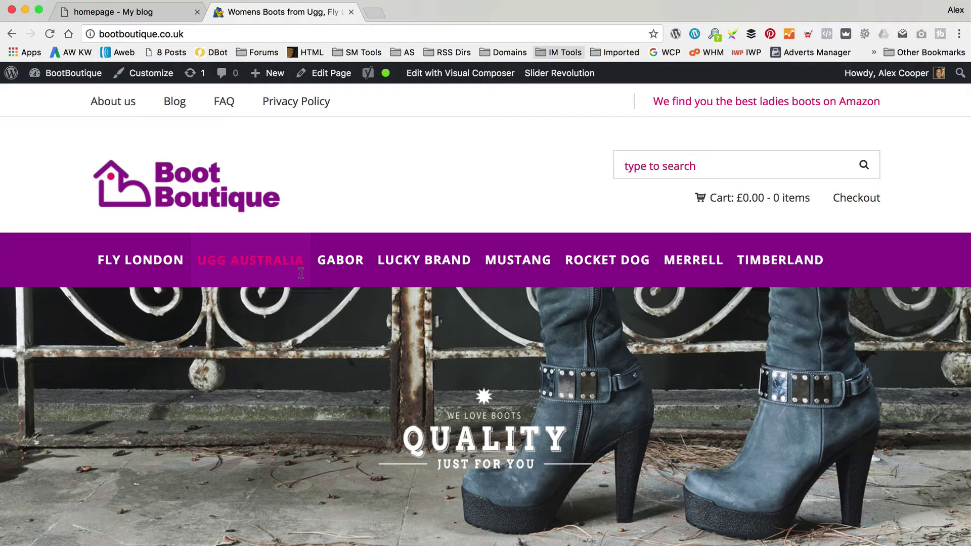
Review the Kingdom demo site's homepage, and open it for editing to check which page options are available
left_click(126, 12)
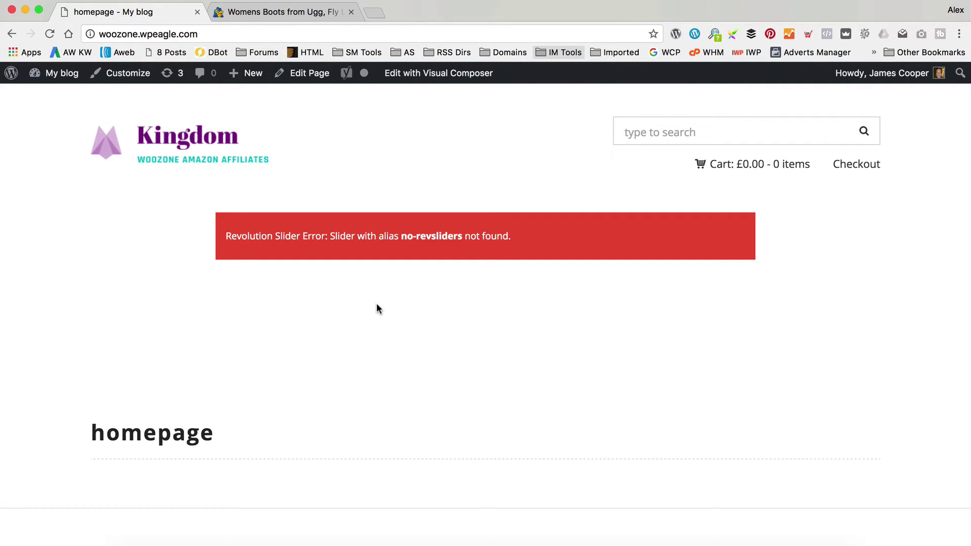
scroll(457, 225, "down", 1)
scroll(457, 226, "up", 1)
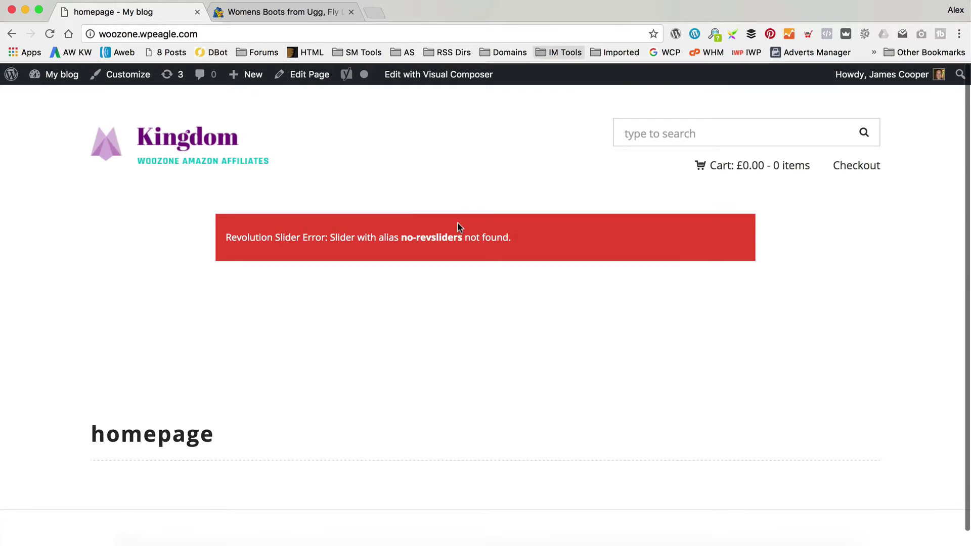
left_click(306, 73)
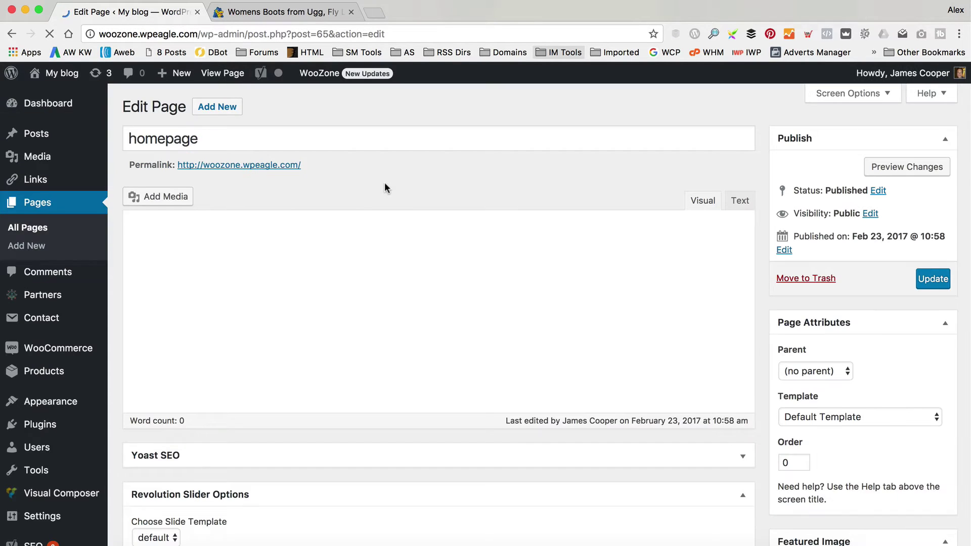
scroll(384, 185, "down", 3)
scroll(412, 314, "down", 1)
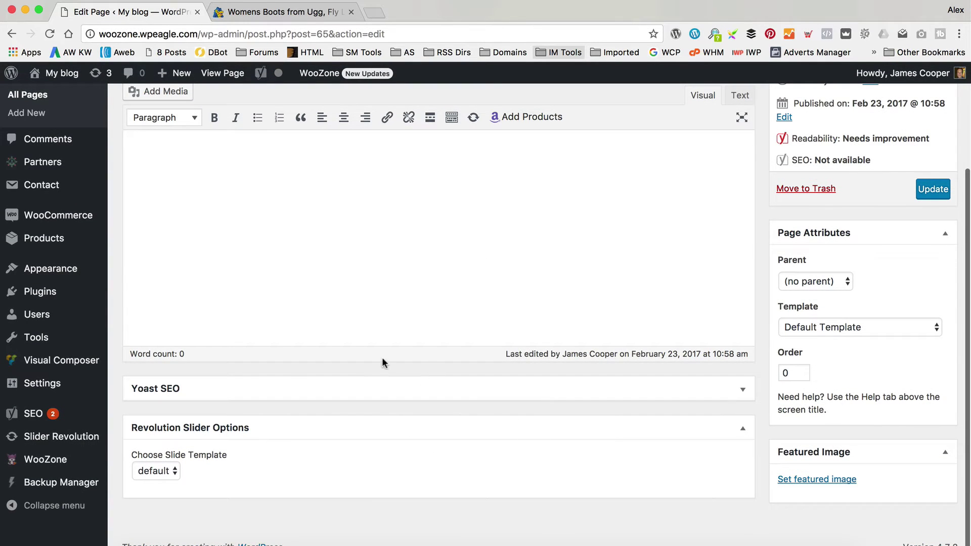
Open the Boot Boutique homepage for editing and examine the choices for Select Slider and Show title
left_click(267, 12)
left_click(333, 72)
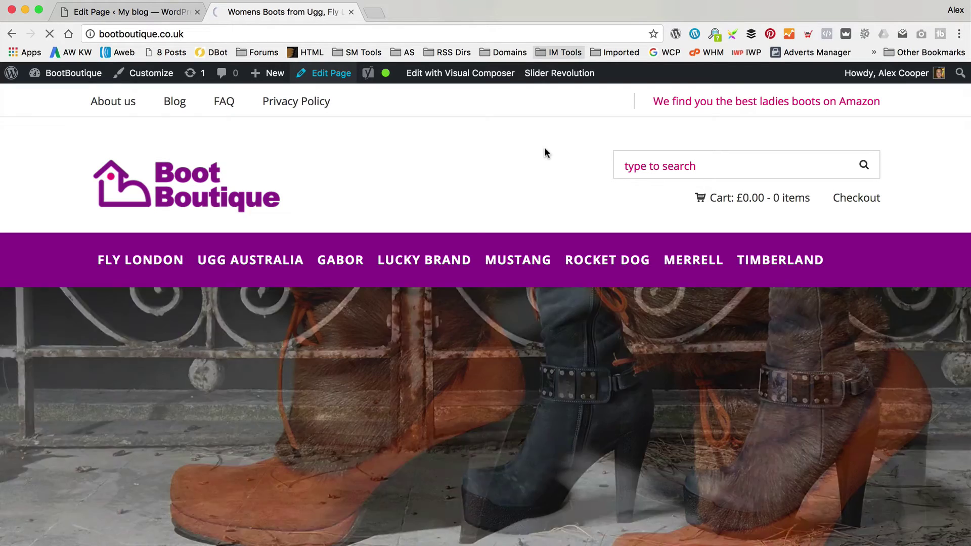
scroll(545, 152, "down", 15)
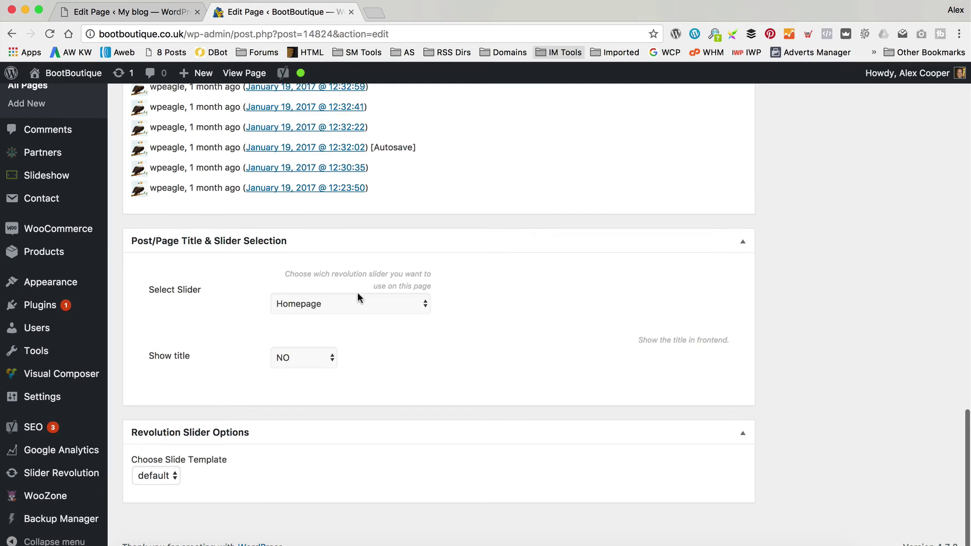
left_click(371, 303)
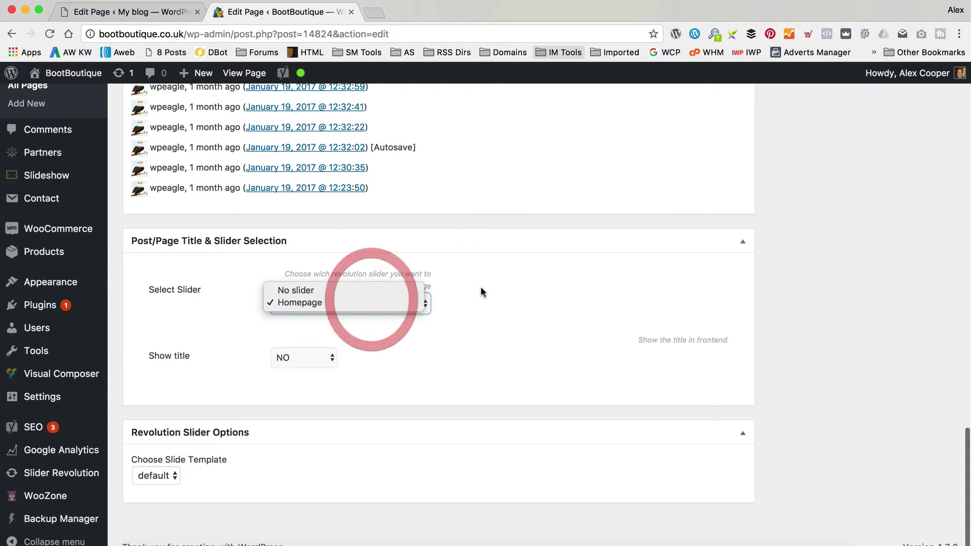
left_click(485, 286)
left_click(305, 360)
left_click(403, 284)
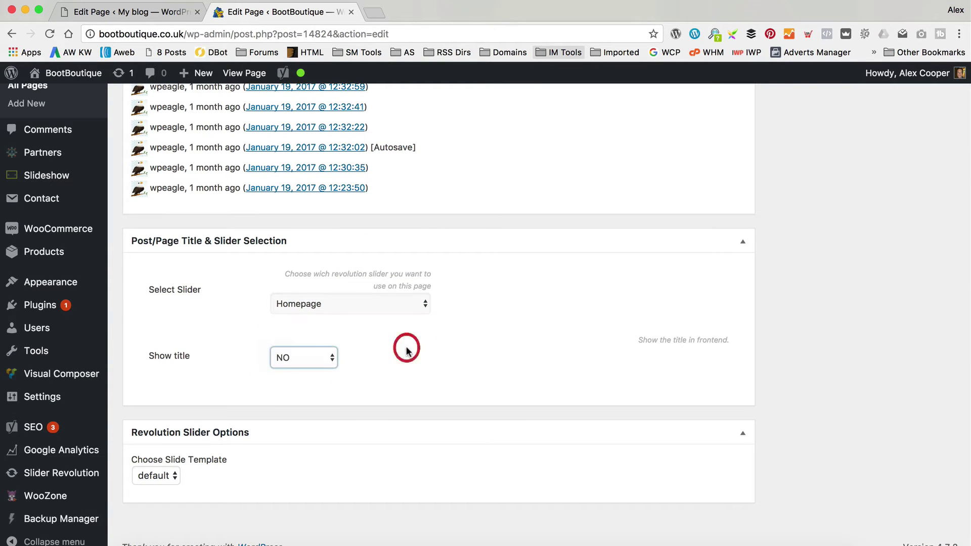
Check the Boot Boutique page's Screen Options for the Post/Page Title & Slider Selection box
scroll(405, 349, "up", 10)
scroll(420, 193, "up", 3)
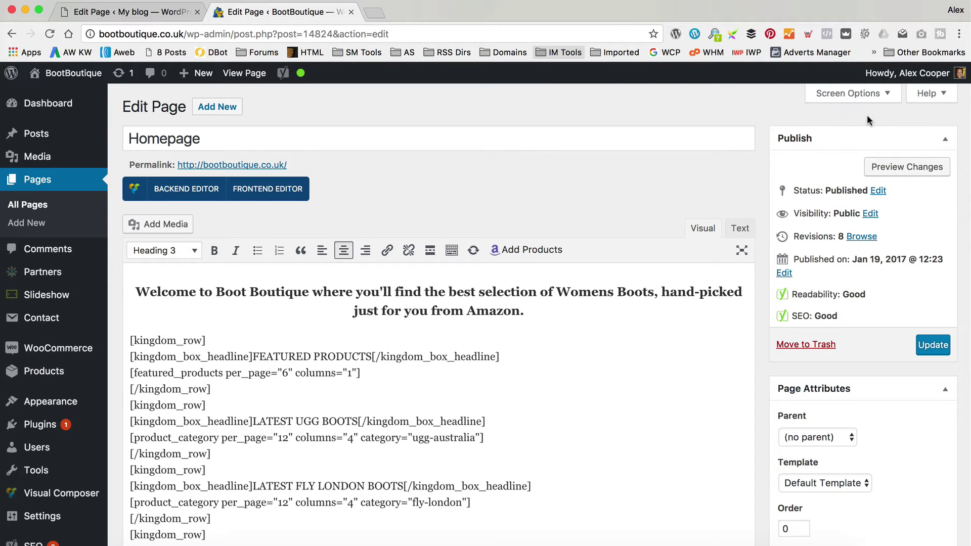
left_click(849, 94)
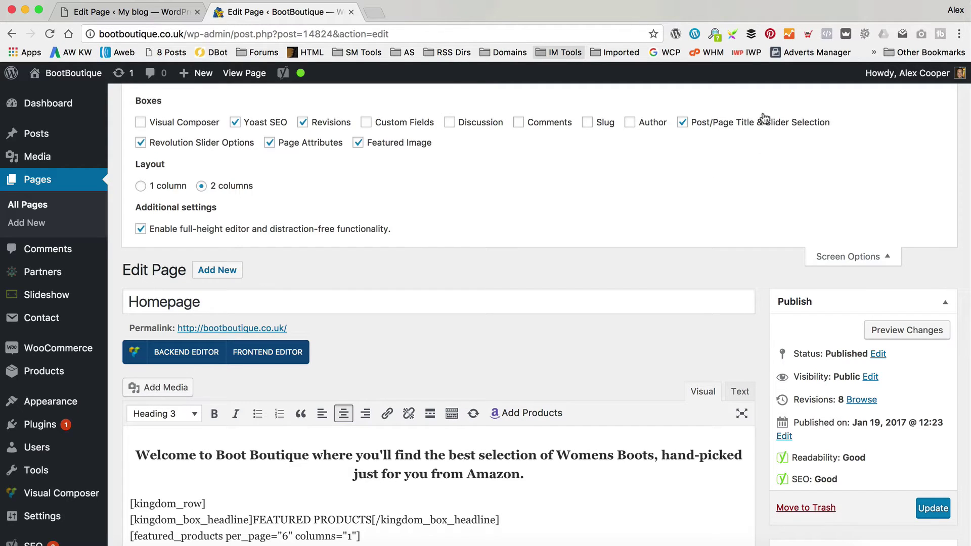
left_click(888, 261)
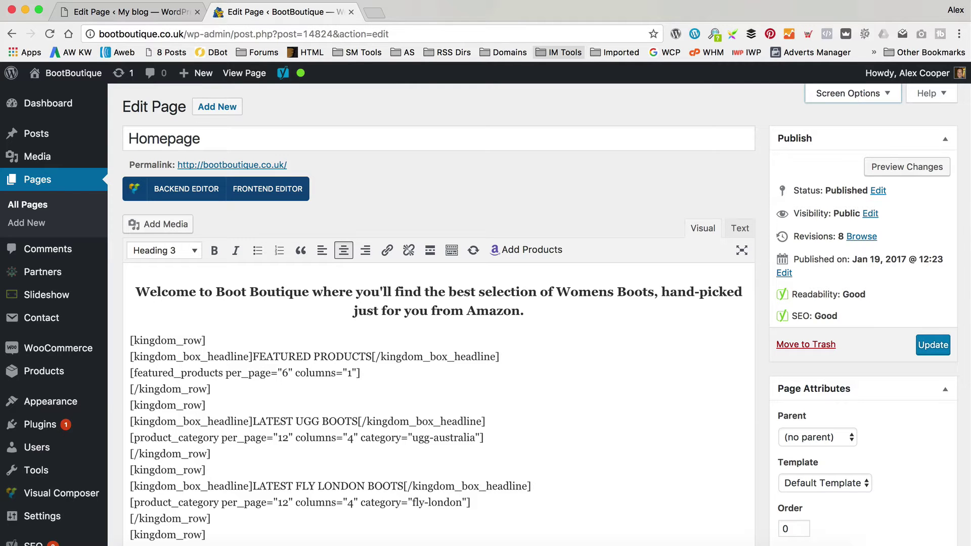
On the woozone.wpeagle.com site, activate the Post/Page Title & Slider Selection module in the Kingdom theme's Modules Manager
left_click(136, 12)
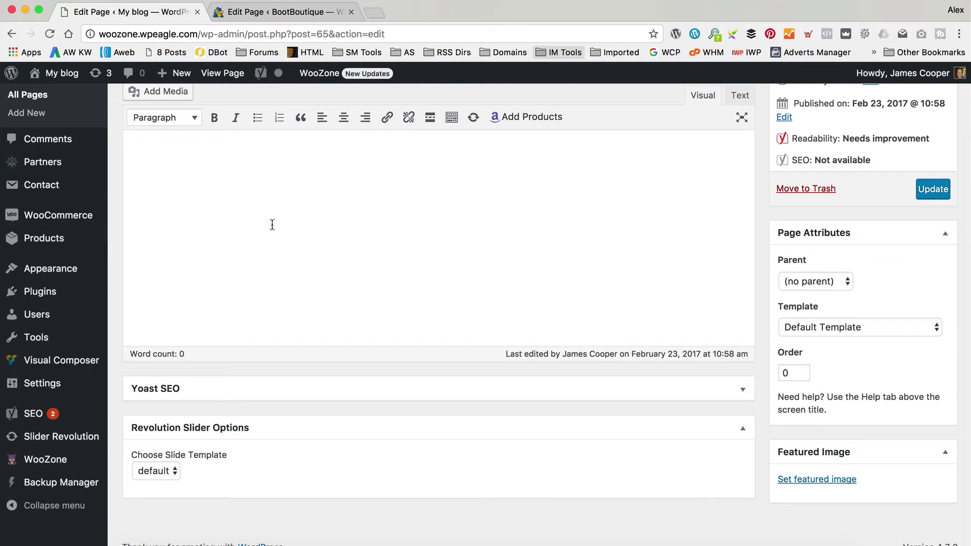
scroll(335, 370, "down", 5)
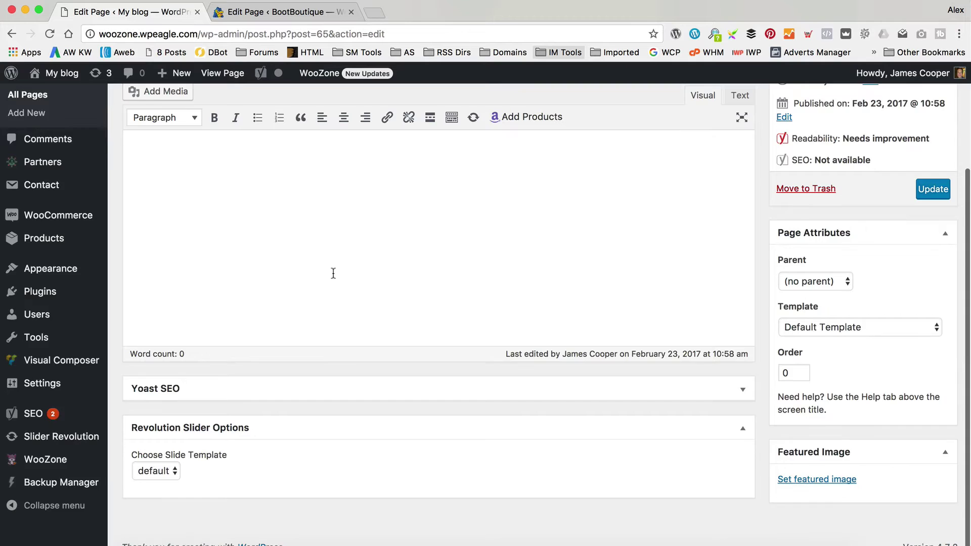
scroll(334, 273, "up", 4)
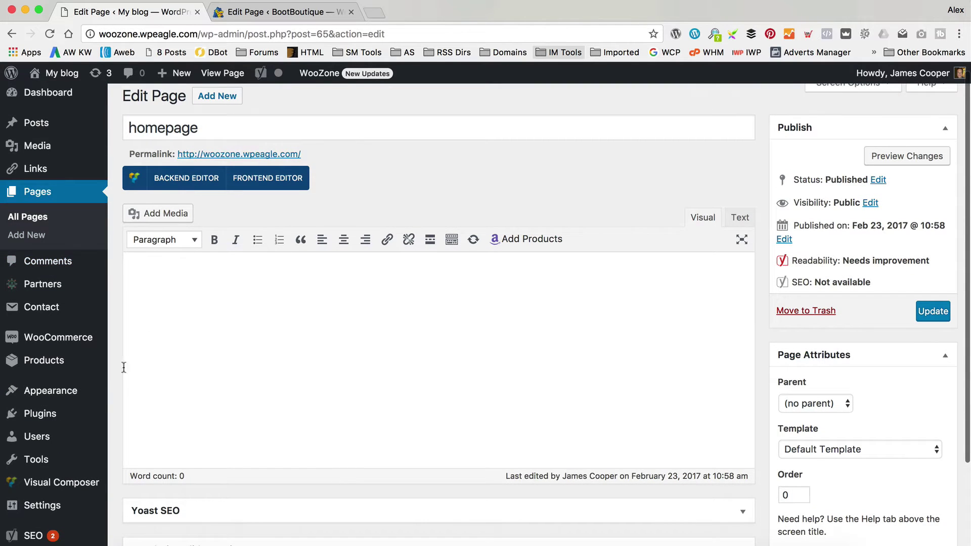
mouse_move(71, 392)
left_click(172, 470)
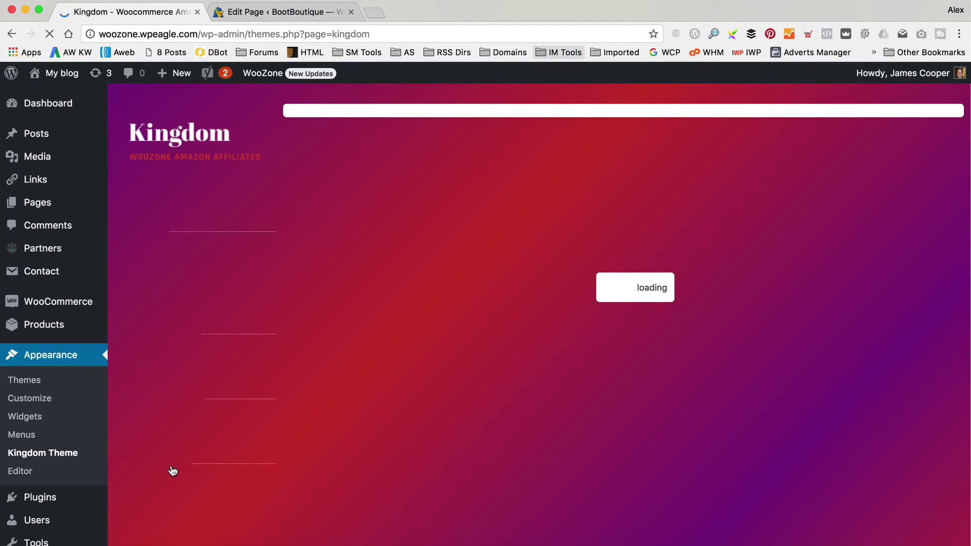
scroll(313, 292, "down", 1)
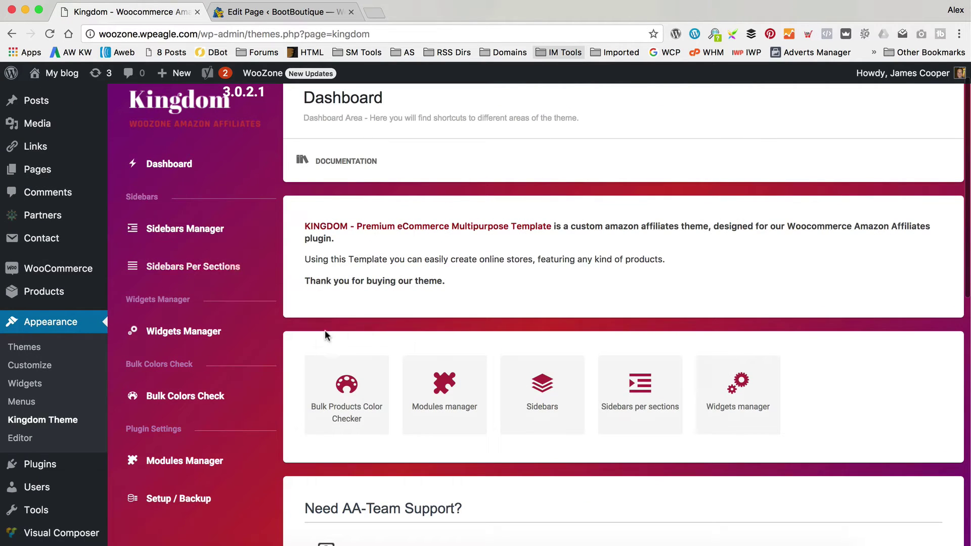
left_click(174, 462)
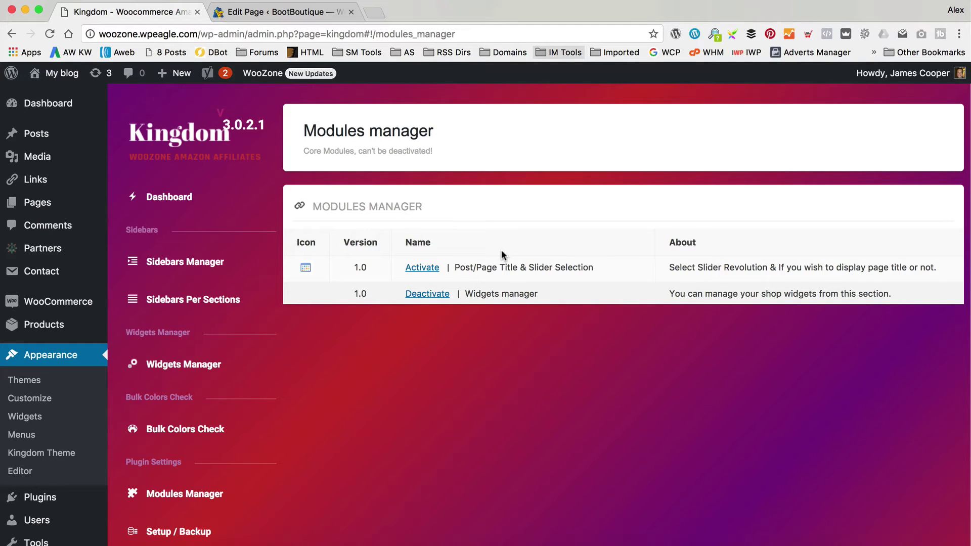
left_click(419, 268)
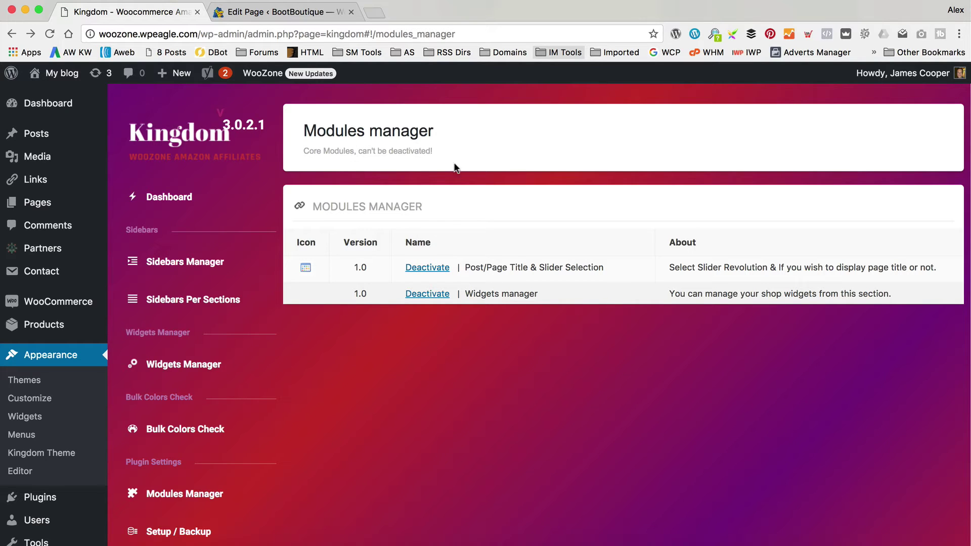
Set Show title to NO for the page "homepage" and update the page
mouse_move(46, 203)
left_click(142, 203)
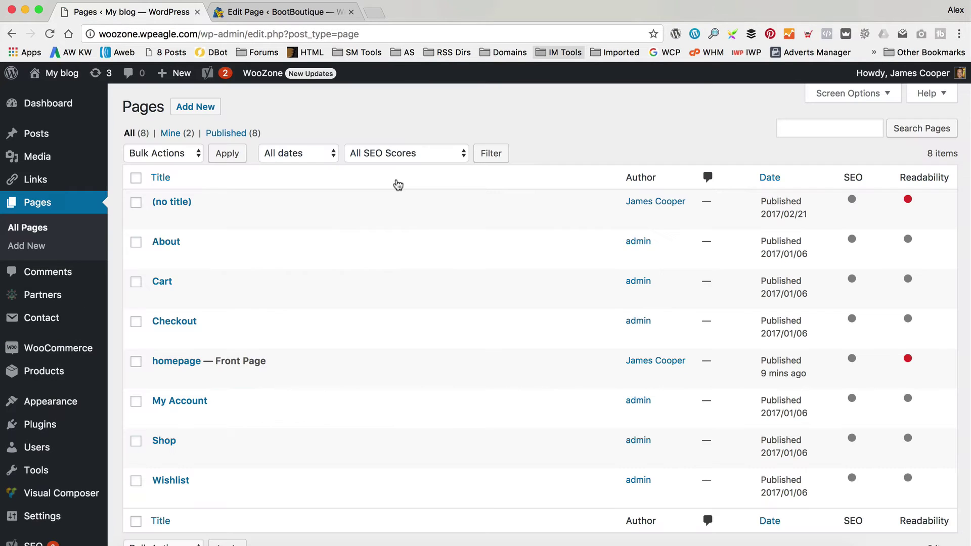
left_click(159, 377)
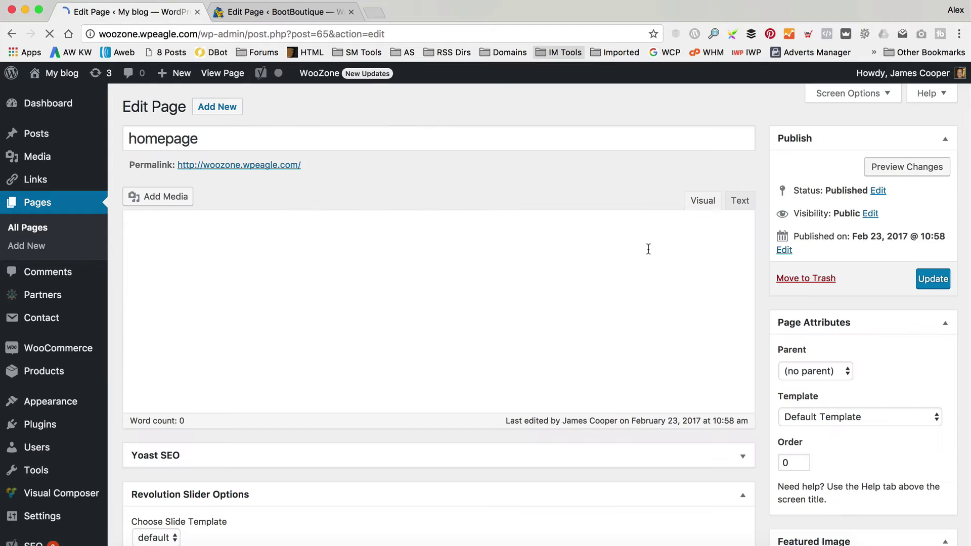
scroll(649, 249, "down", 3)
scroll(648, 249, "down", 2)
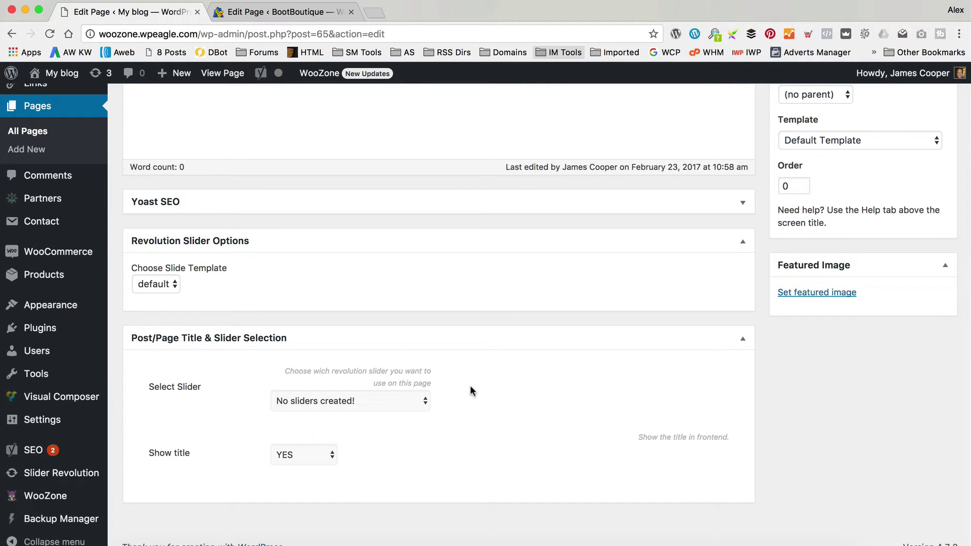
left_click(290, 456)
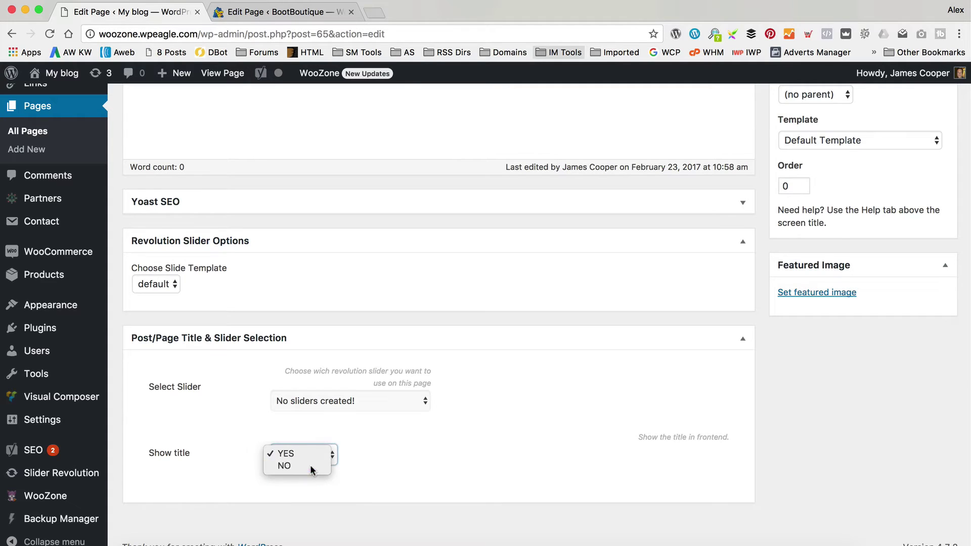
left_click(310, 465)
scroll(880, 399, "up", 6)
left_click(933, 322)
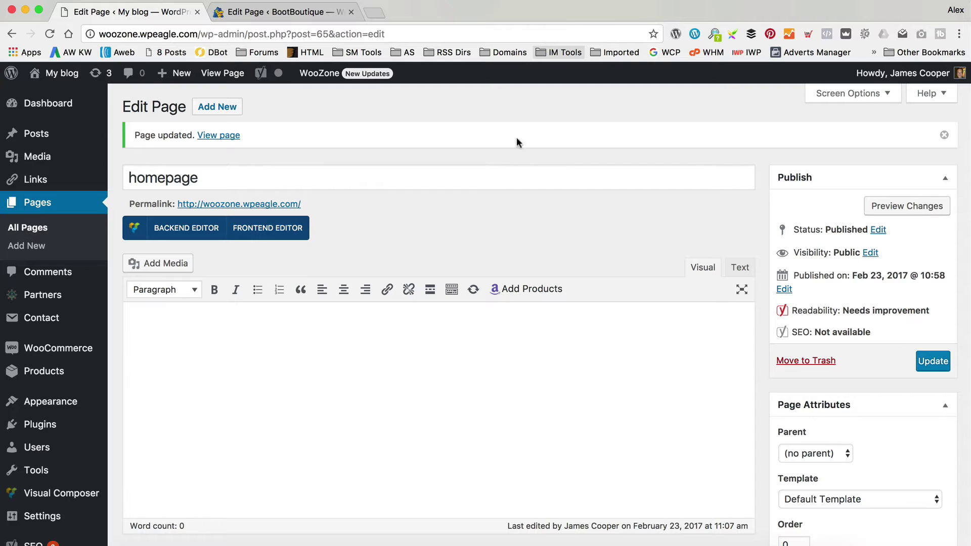
Visit the live woozone.wpeagle.com front page to check the title change
mouse_move(59, 76)
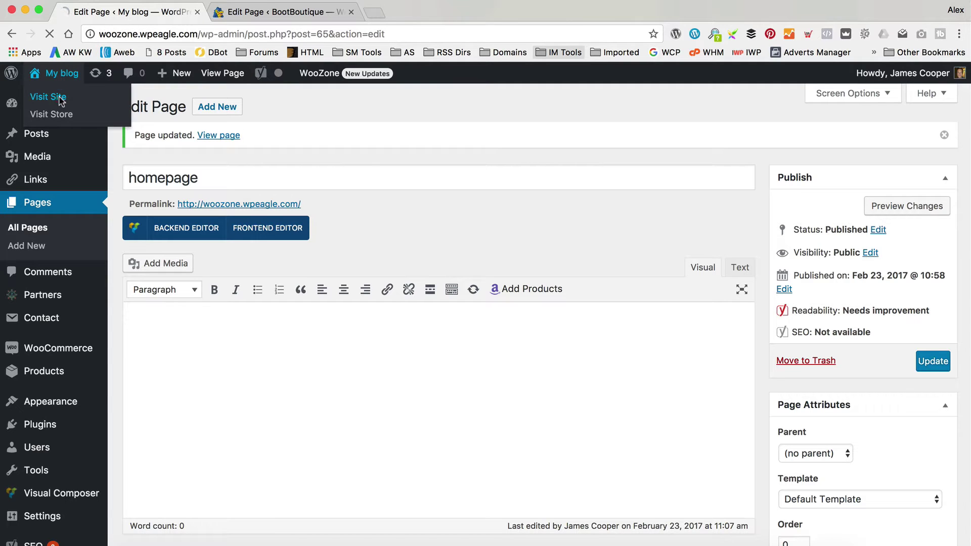
left_click(57, 96)
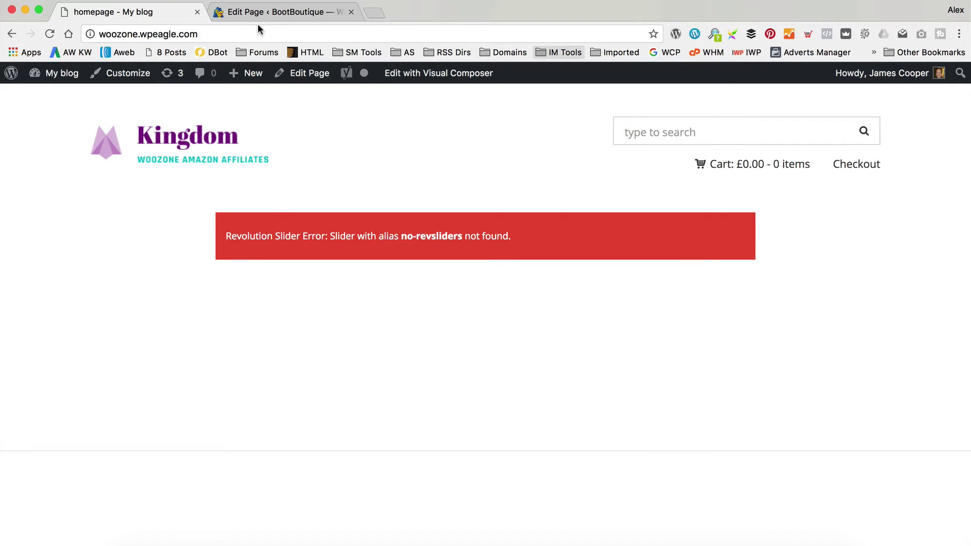
View the live Boot Boutique site and examine its product sections, brand logo carousel and footer columns
left_click(250, 11)
left_click(91, 92)
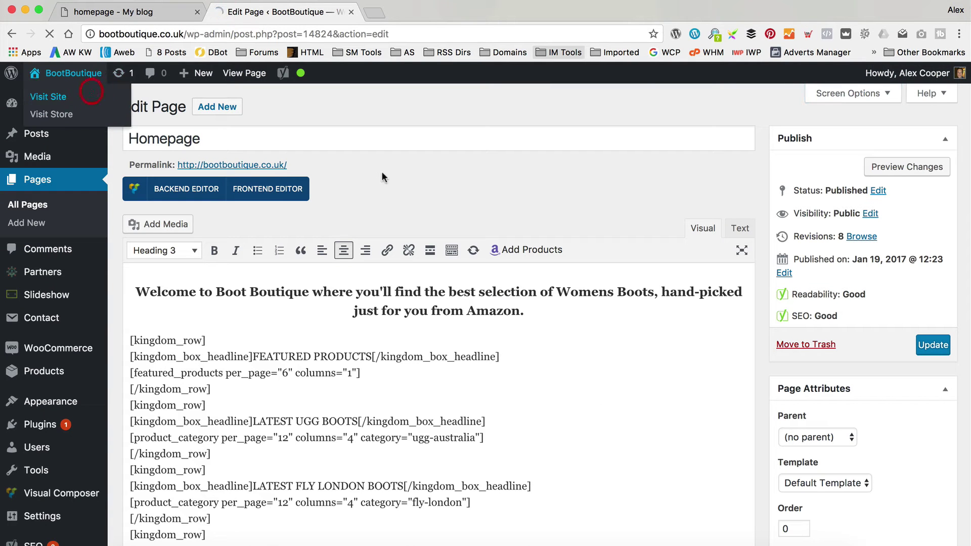
scroll(382, 174, "down", 15)
scroll(382, 175, "down", 10)
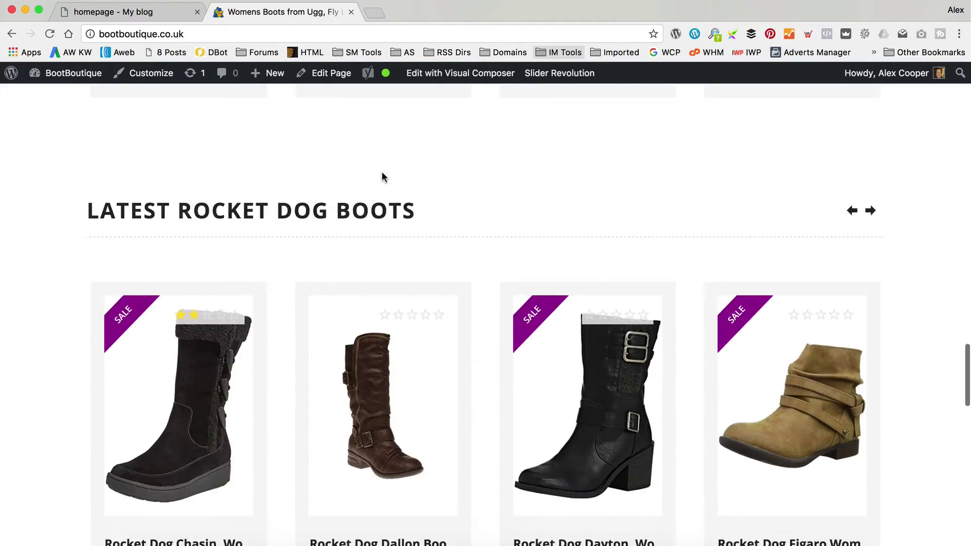
scroll(381, 174, "up", 4)
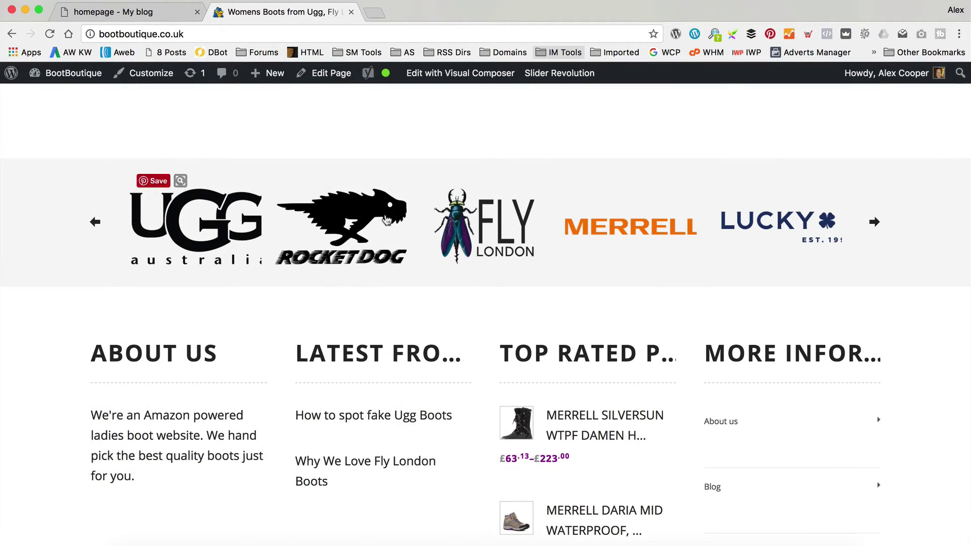
scroll(447, 278, "down", 1)
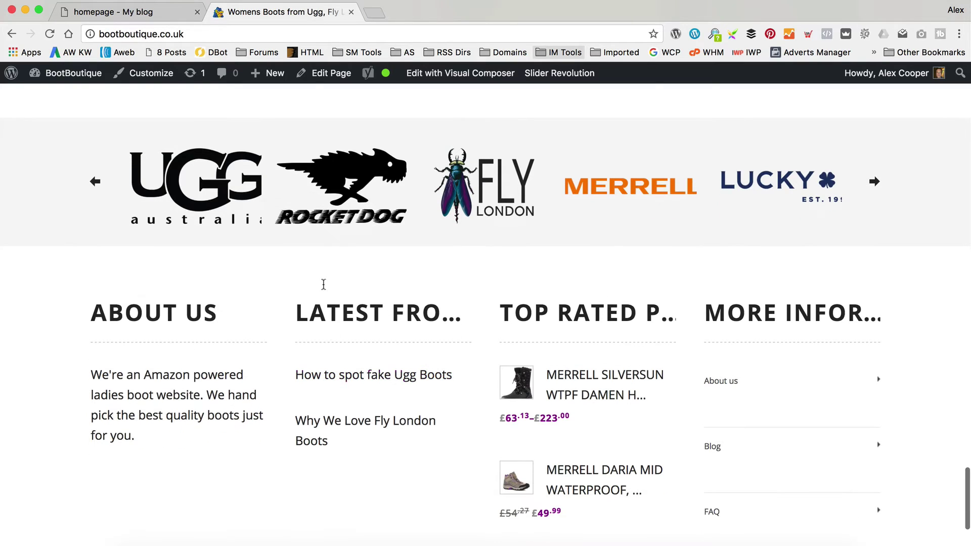
scroll(396, 280, "down", 5)
scroll(397, 280, "up", 3)
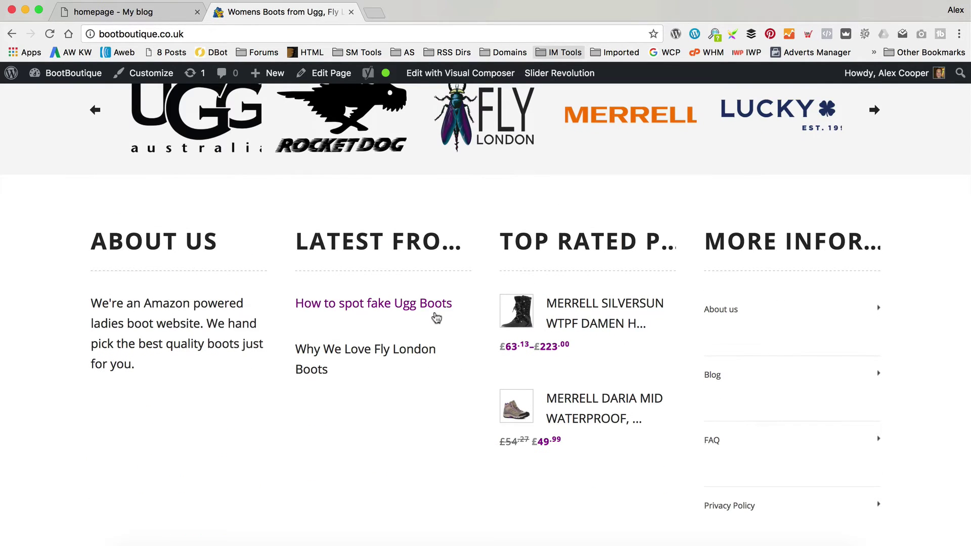
scroll(436, 318, "up", 3)
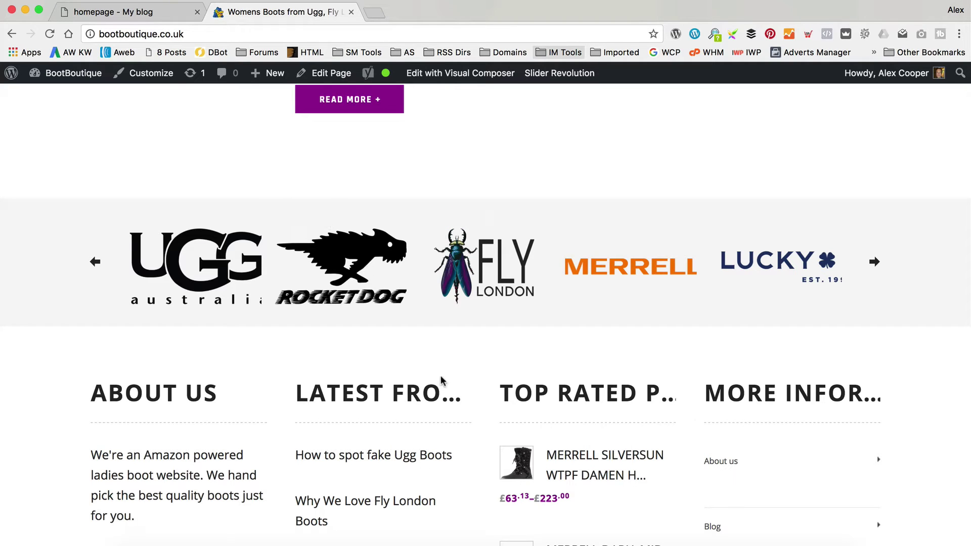
In the Boot Boutique customizer's Footer Options, set Enable Footer Sidebar and Show Partners Module in footer to NO and check the preview
left_click(139, 76)
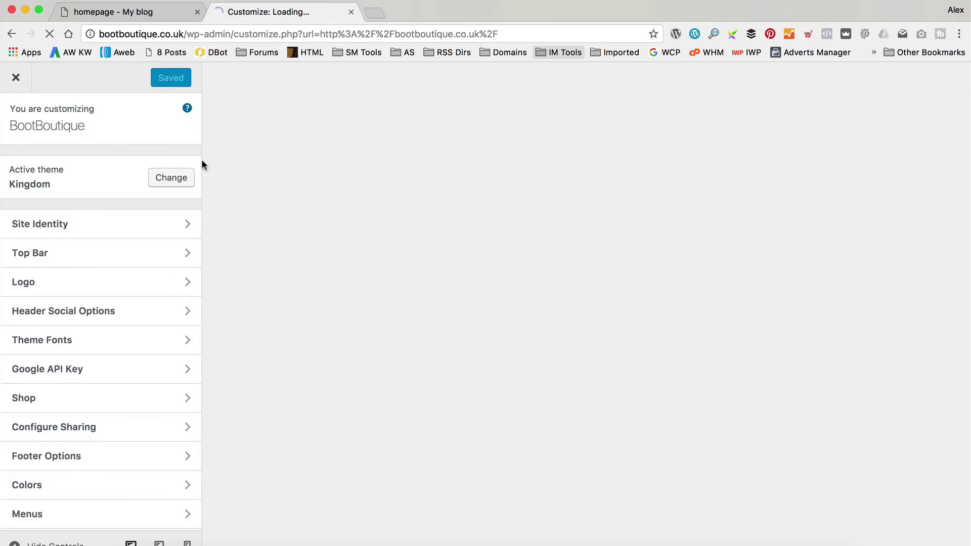
left_click(94, 460)
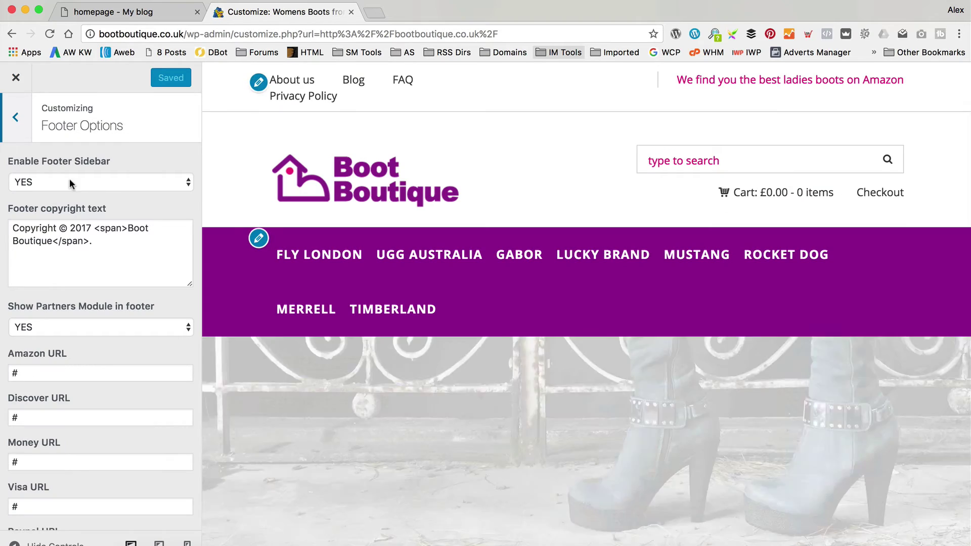
left_click(71, 181)
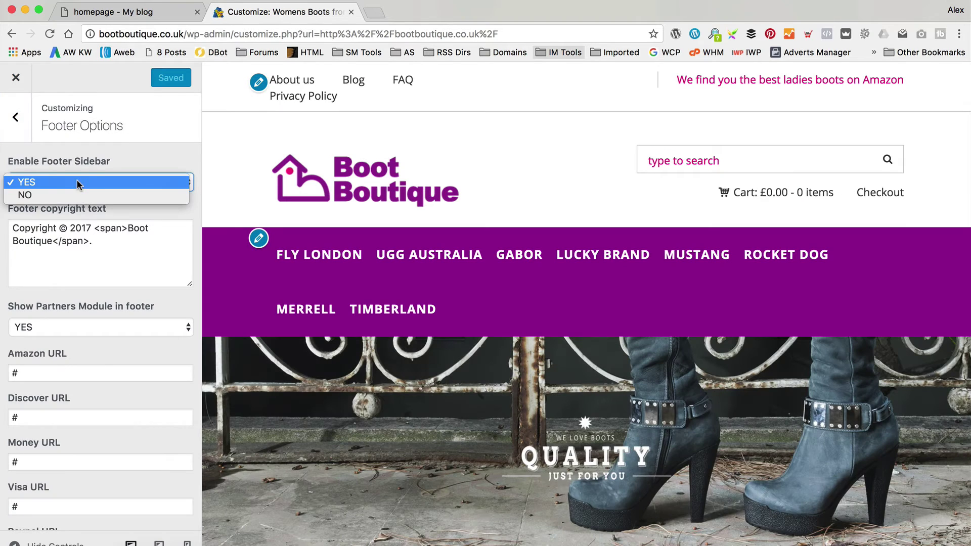
left_click(84, 194)
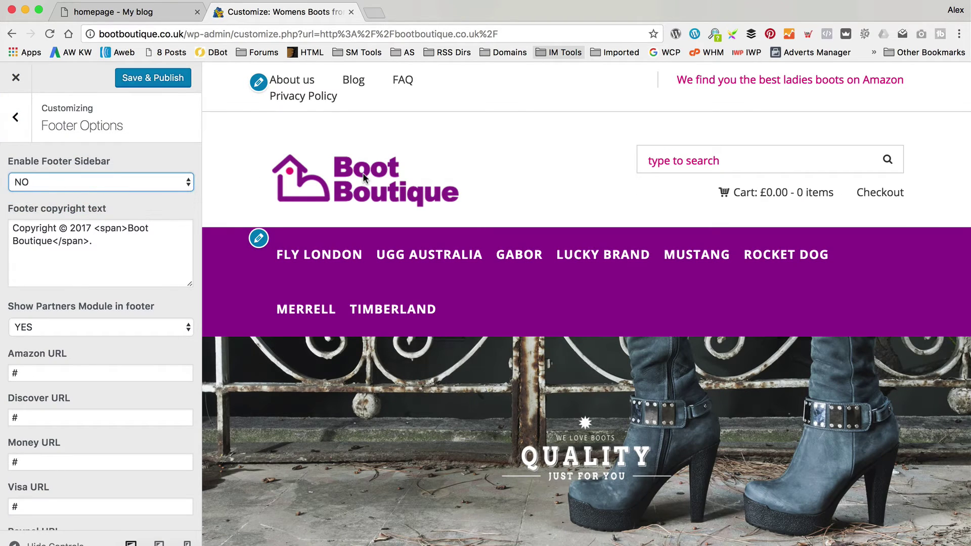
scroll(401, 151, "down", 20)
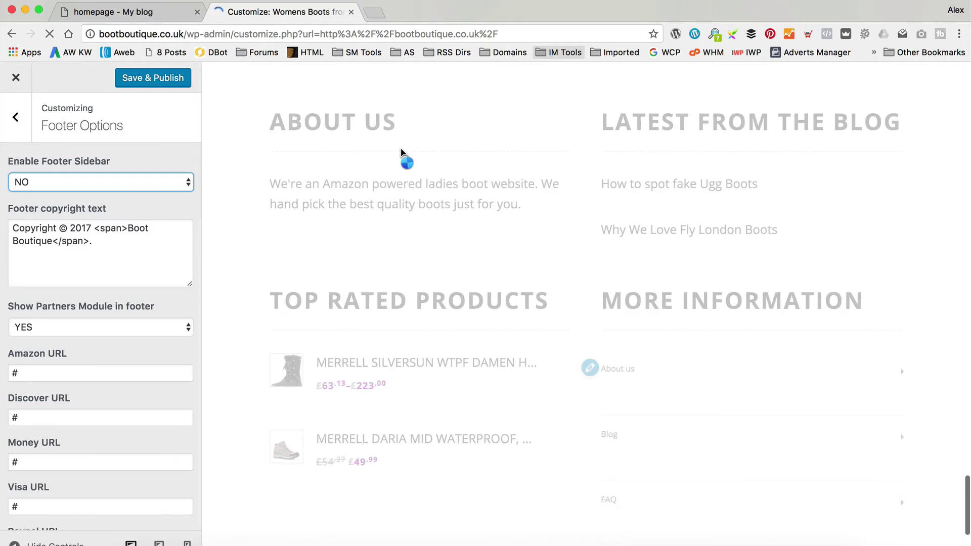
scroll(576, 331, "down", 15)
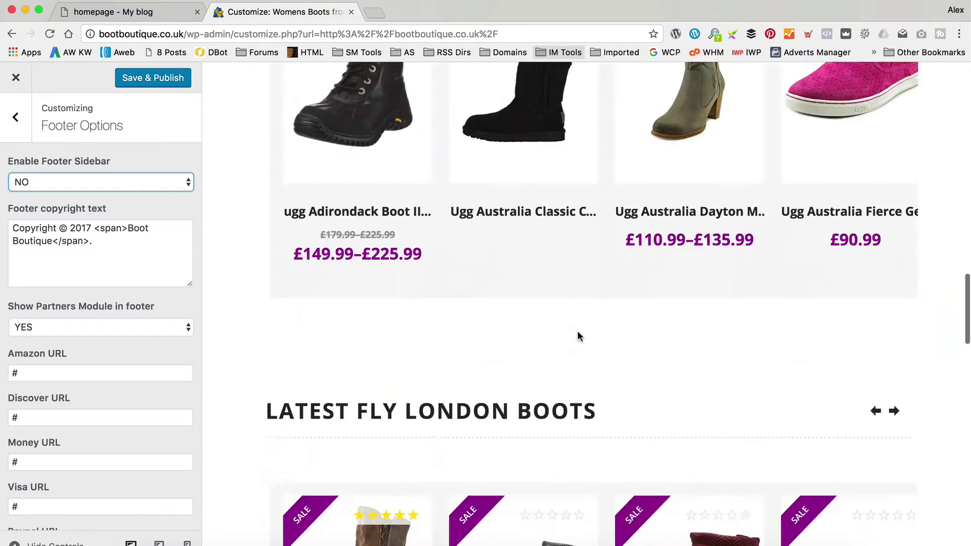
scroll(578, 335, "down", 10)
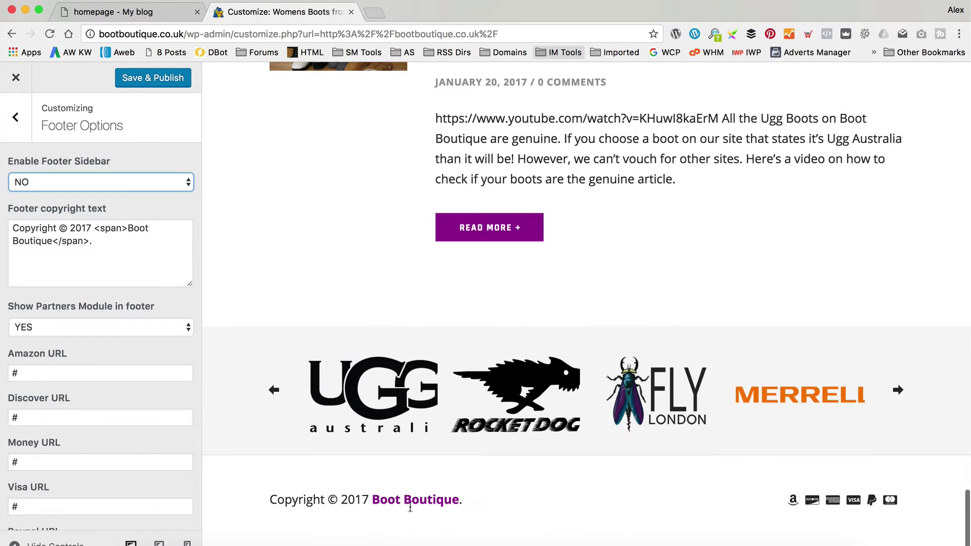
left_click(90, 328)
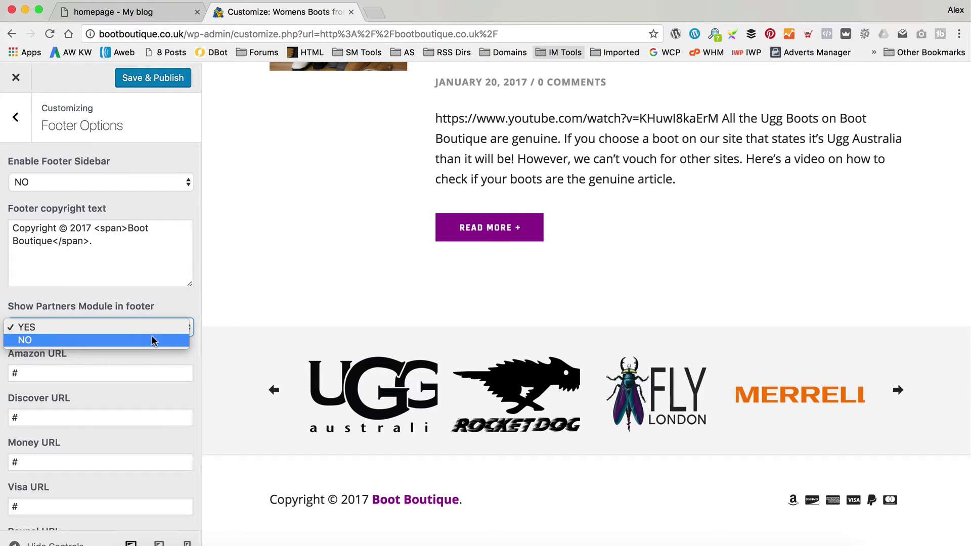
left_click(126, 341)
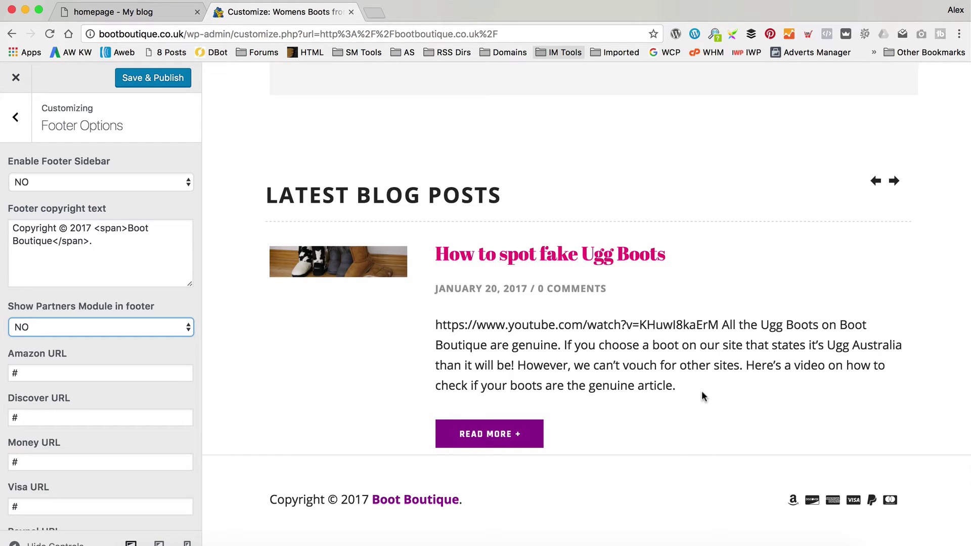
Set Show Partners Module in footer and Enable Footer Sidebar back to YES, publish the changes and leave the customizer
left_click(145, 329)
left_click(139, 312)
left_click(112, 180)
left_click(112, 172)
left_click(149, 78)
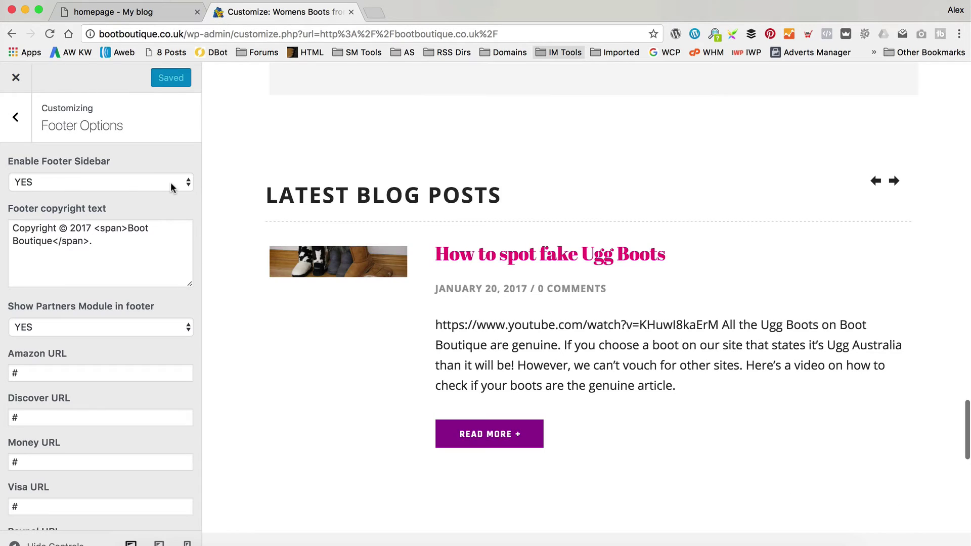
left_click(15, 80)
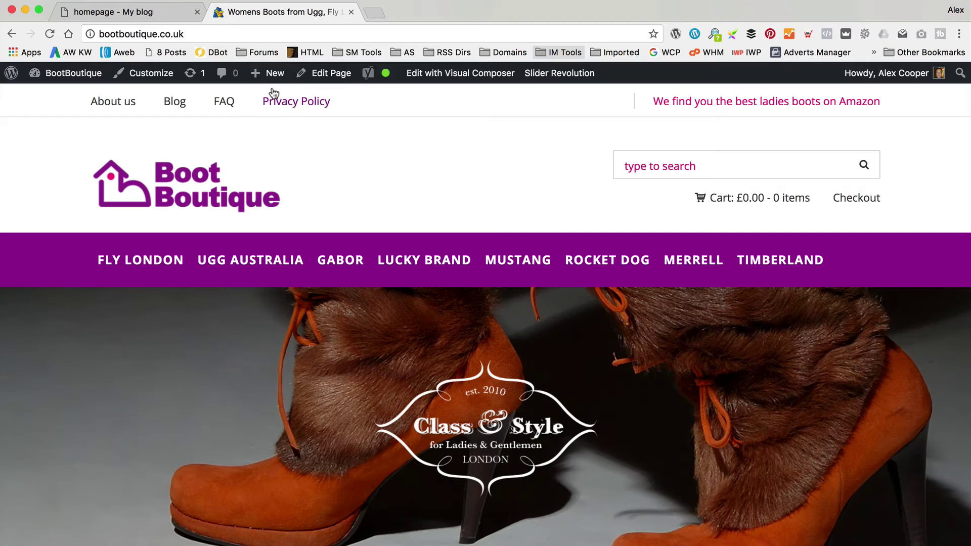
Create a new product on the Boot Boutique site named "Own Product" with the description text "main description"
mouse_move(266, 77)
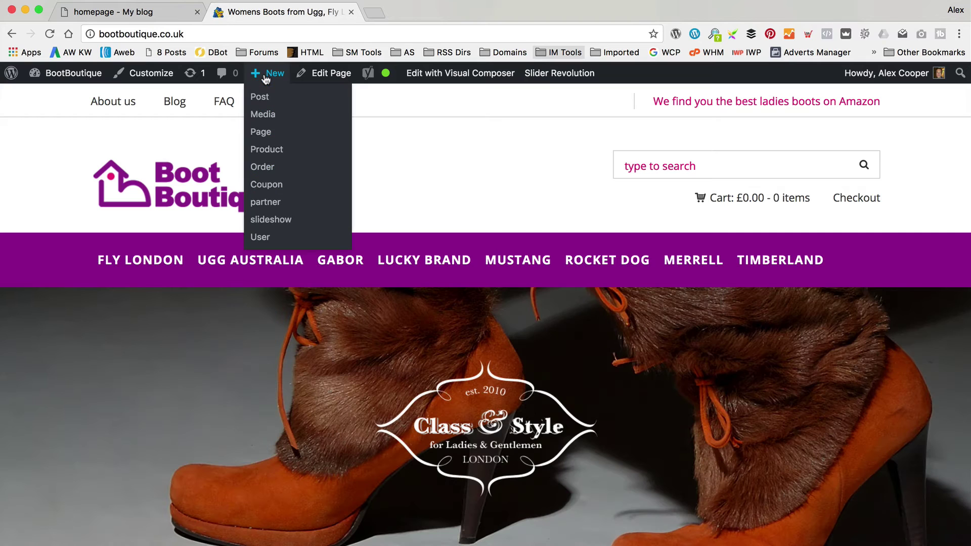
left_click(267, 150)
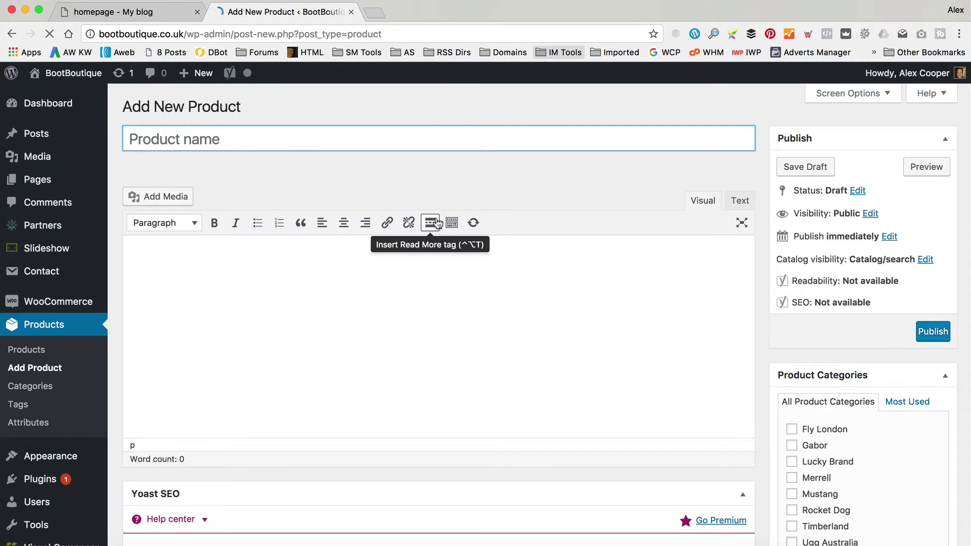
left_click(340, 136)
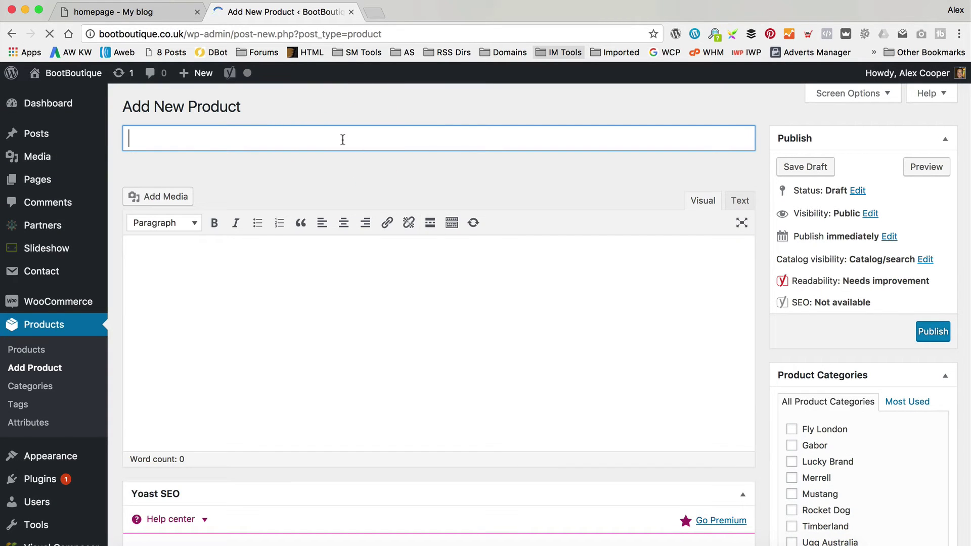
type("Own Product")
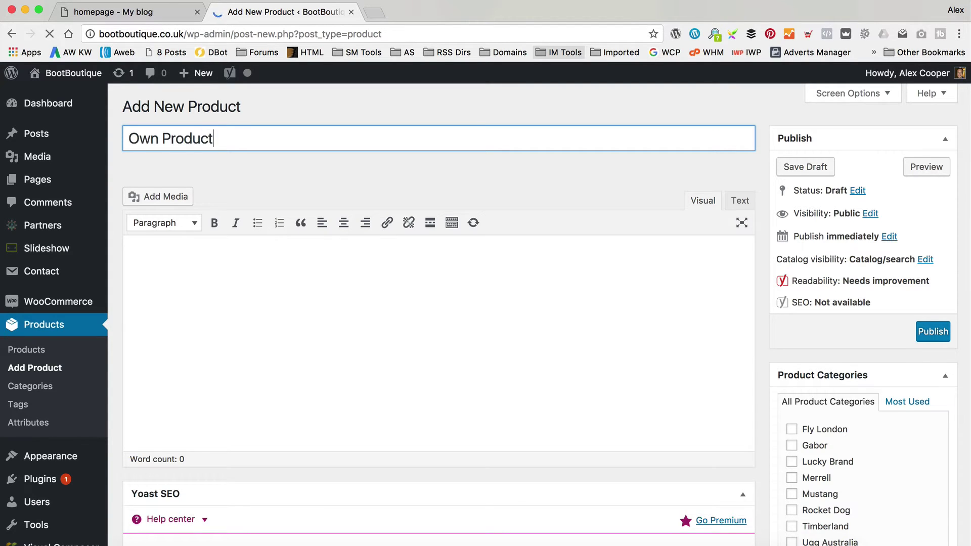
left_click(300, 268)
scroll(427, 240, "down", 2)
scroll(428, 240, "up", 1)
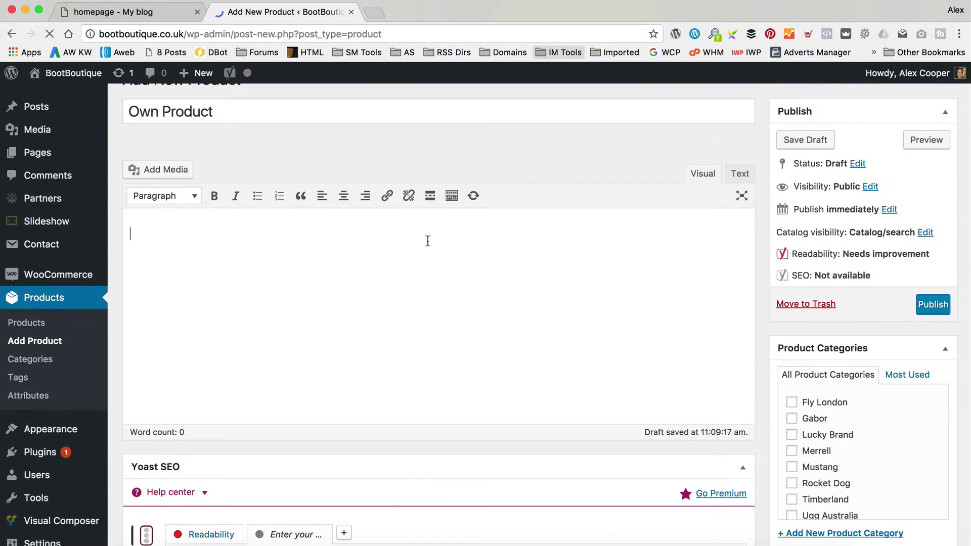
type("main description")
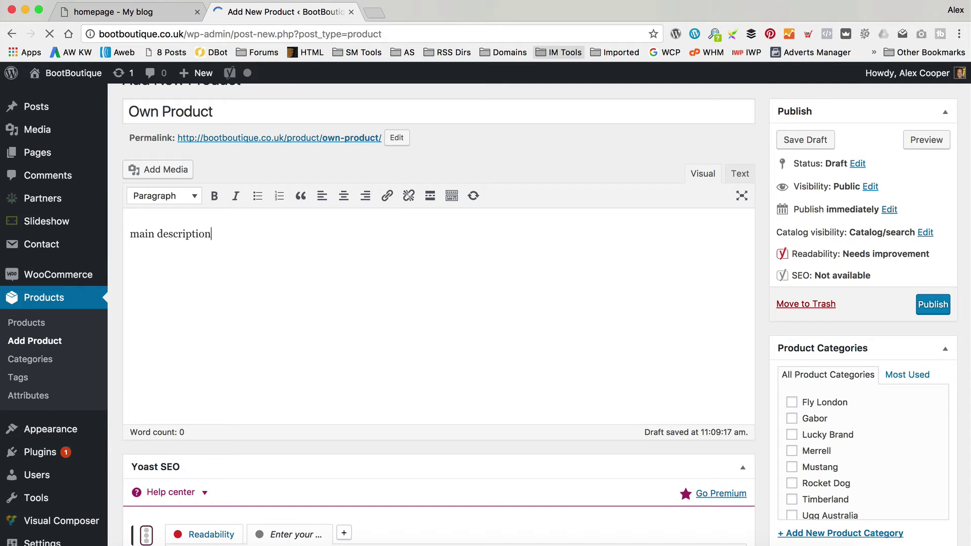
Collapse the Yoast SEO box and give the simple product a regular price of 50 and a sale price of 40
scroll(461, 221, "down", 10)
scroll(460, 221, "up", 5)
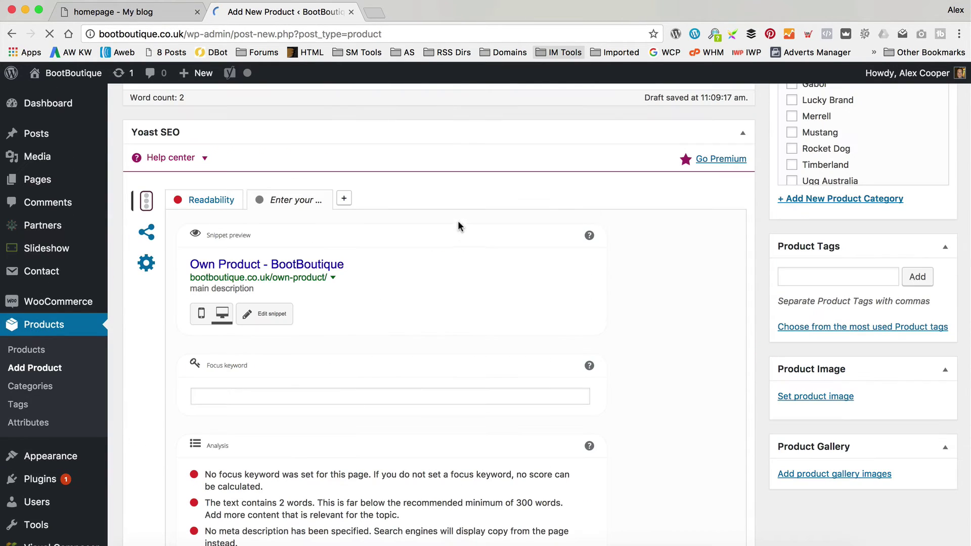
scroll(411, 274, "up", 1)
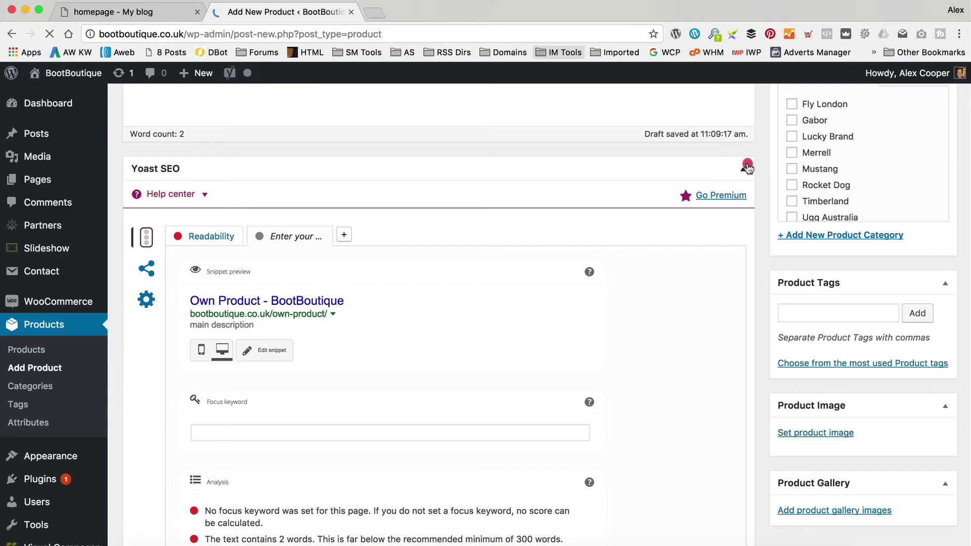
left_click(747, 168)
scroll(548, 197, "down", 1)
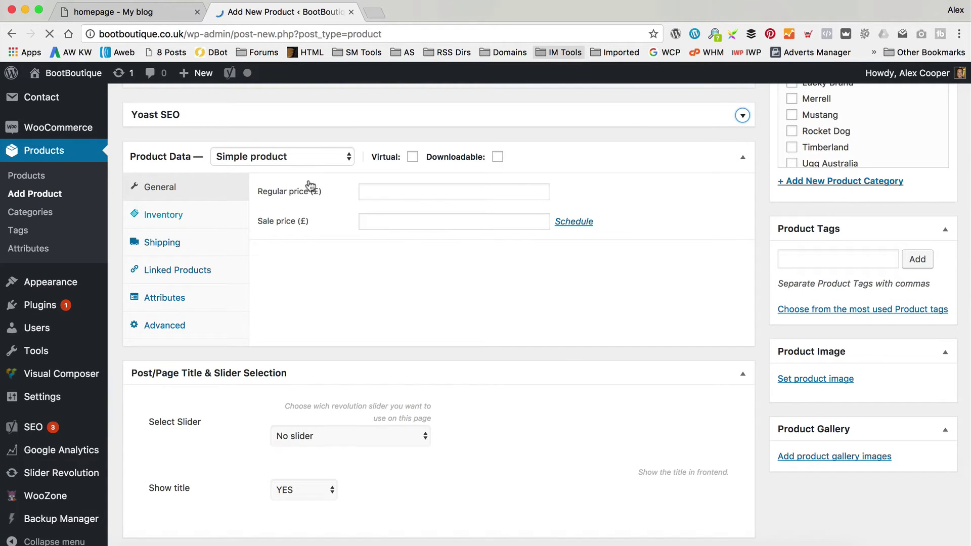
left_click(435, 192)
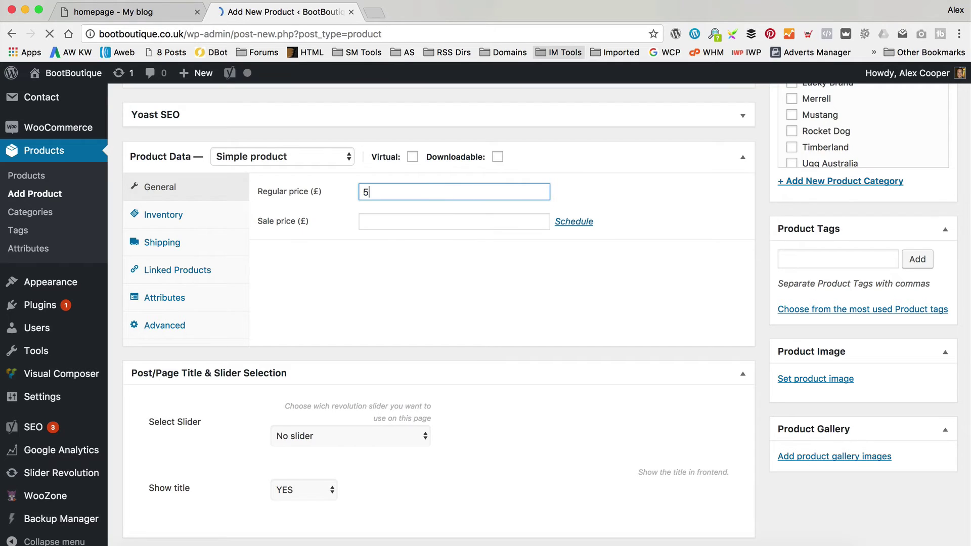
left_click(454, 222)
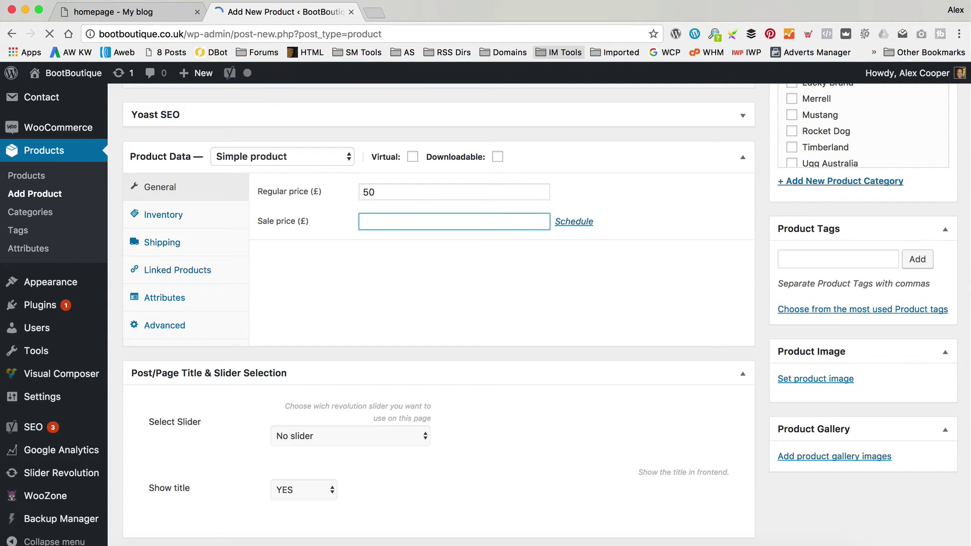
left_click(390, 298)
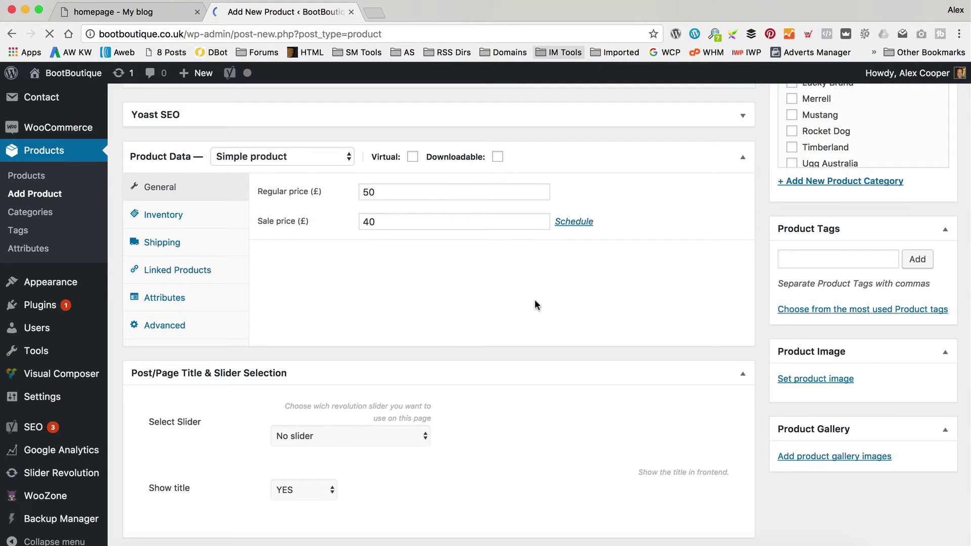
Set the brown boot with turquoise laces from the Media Library as the product image
scroll(447, 341, "up", 2)
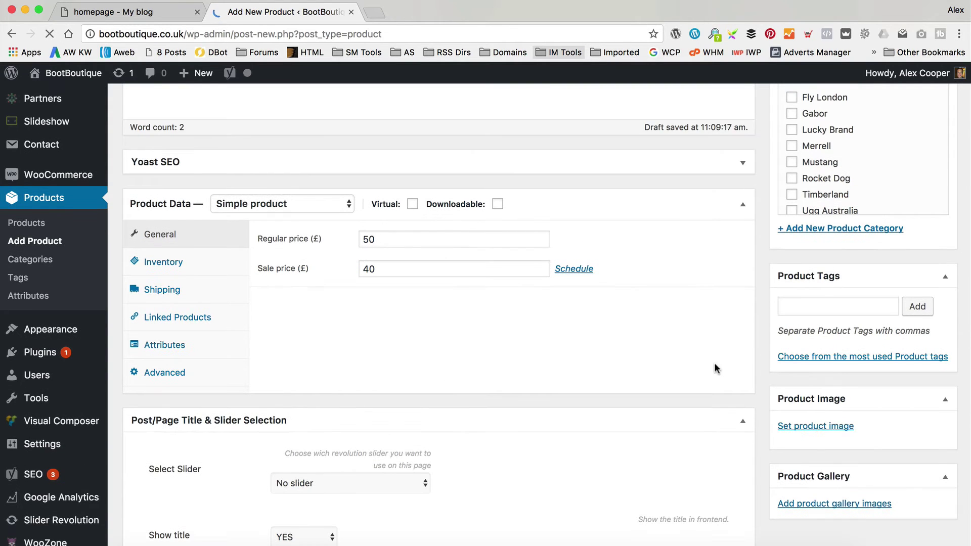
left_click(822, 427)
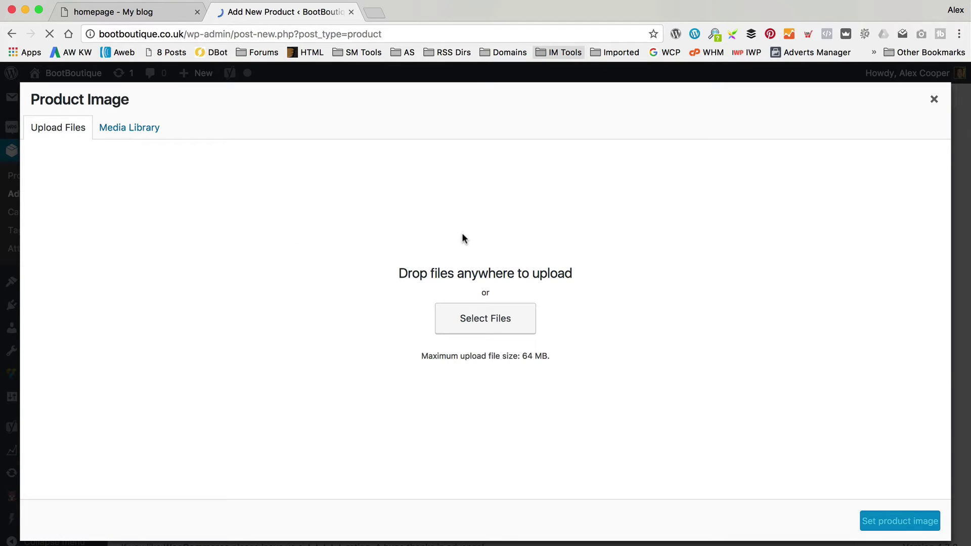
left_click(107, 128)
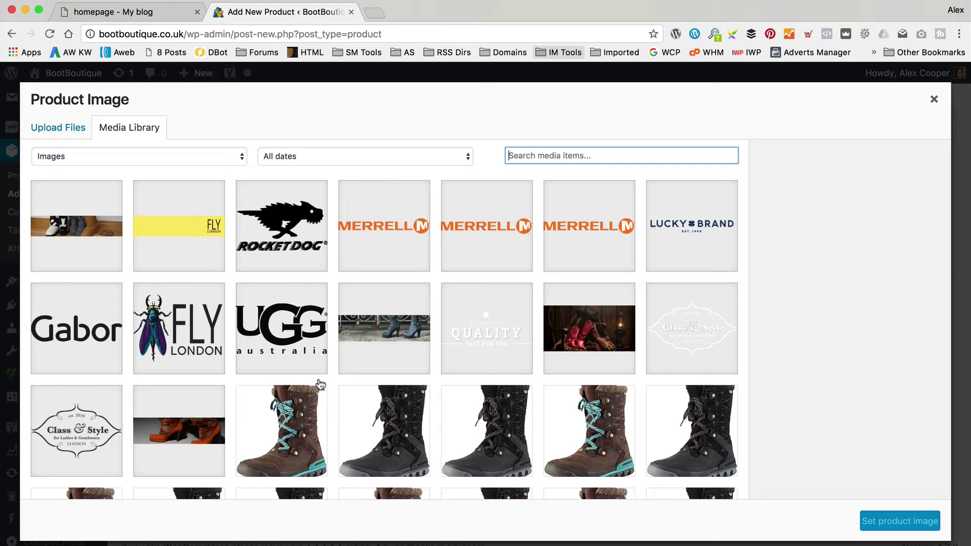
scroll(325, 385, "down", 3)
left_click(281, 349)
left_click(899, 521)
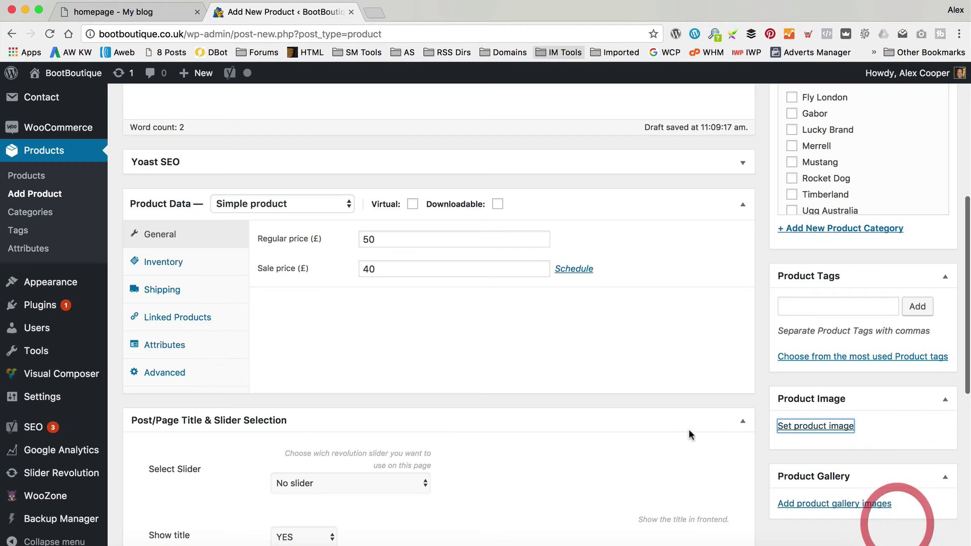
Assign the product to the Fly London category
scroll(681, 419, "up", 4)
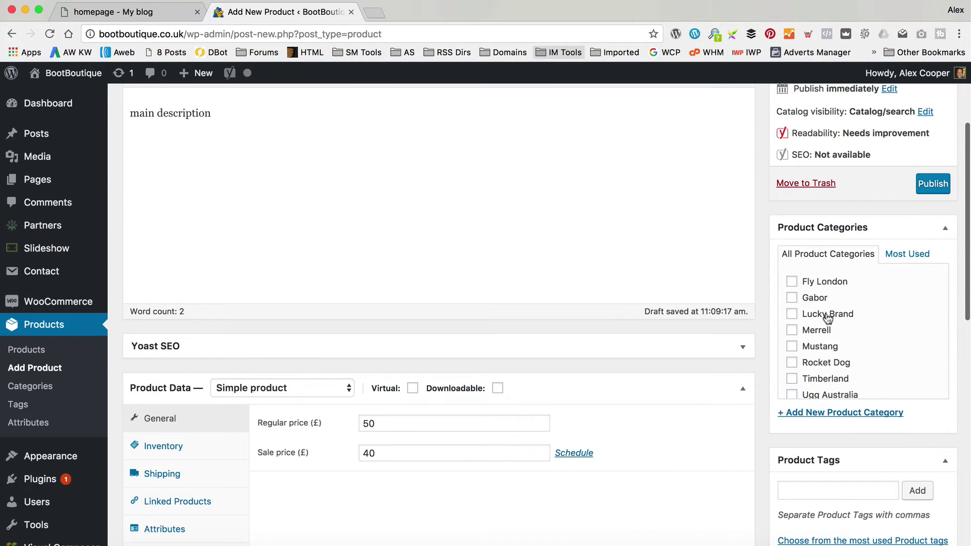
left_click(791, 281)
scroll(659, 239, "down", 5)
scroll(658, 239, "down", 1)
scroll(657, 239, "up", 2)
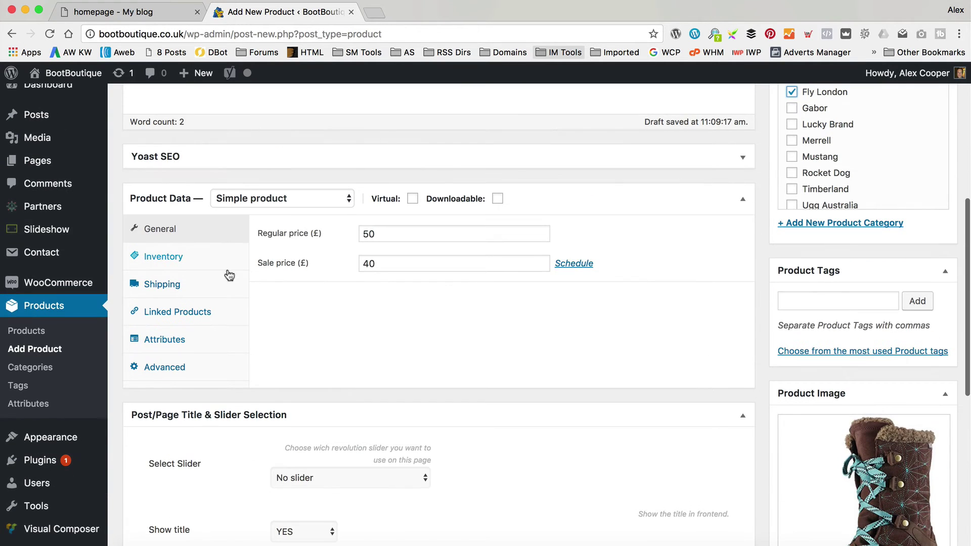
Examine the product's Inventory, Shipping, Linked Products, Attributes and Advanced settings, and return to the General pricing data
left_click(182, 249)
left_click(175, 285)
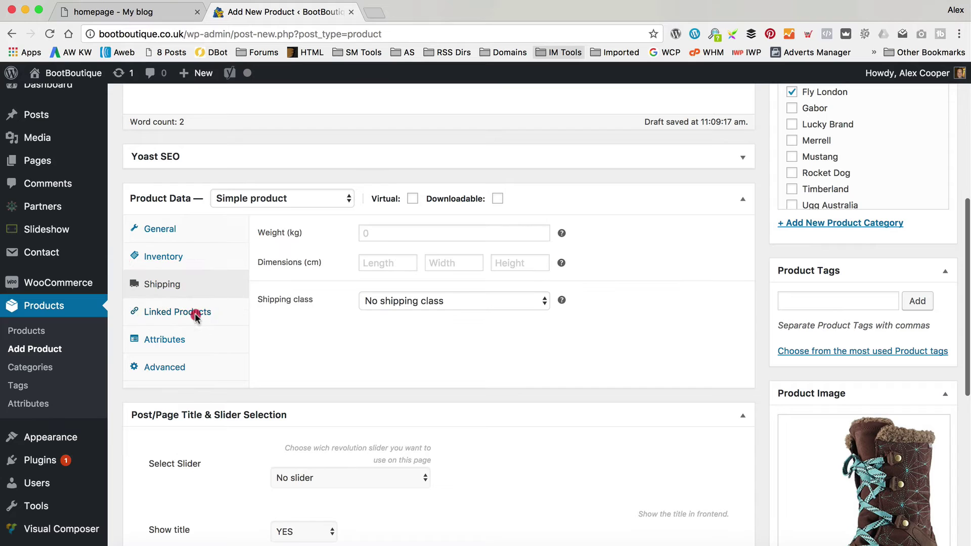
left_click(193, 313)
left_click(203, 333)
left_click(194, 363)
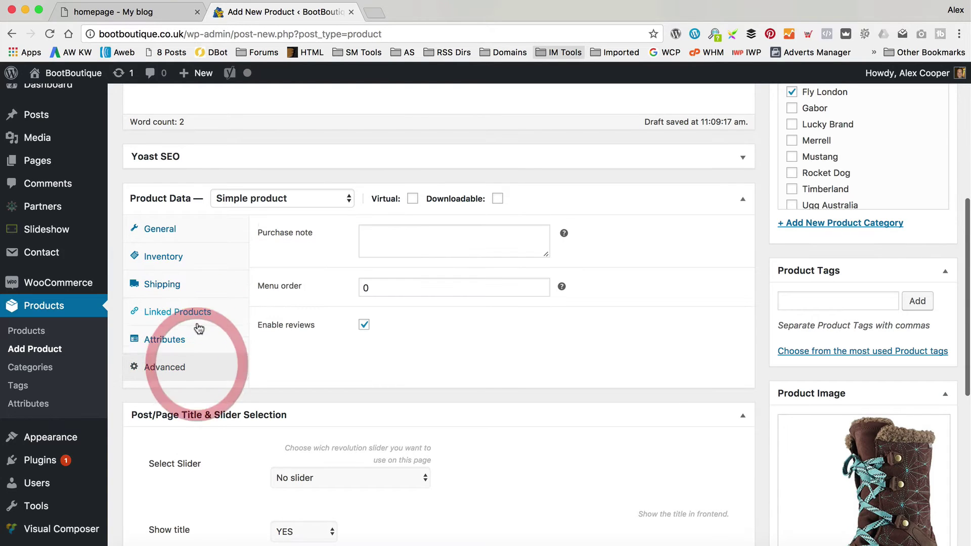
left_click(201, 313)
left_click(189, 284)
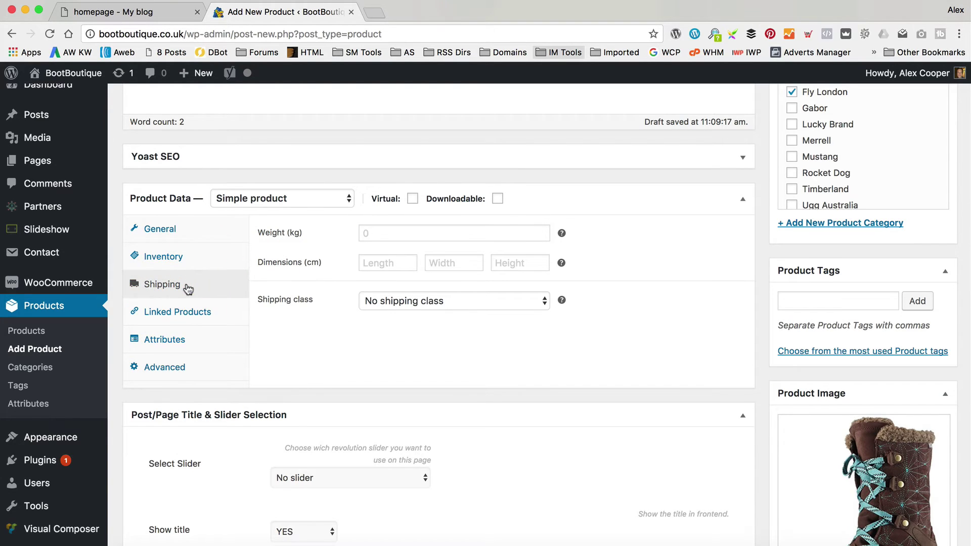
left_click(211, 255)
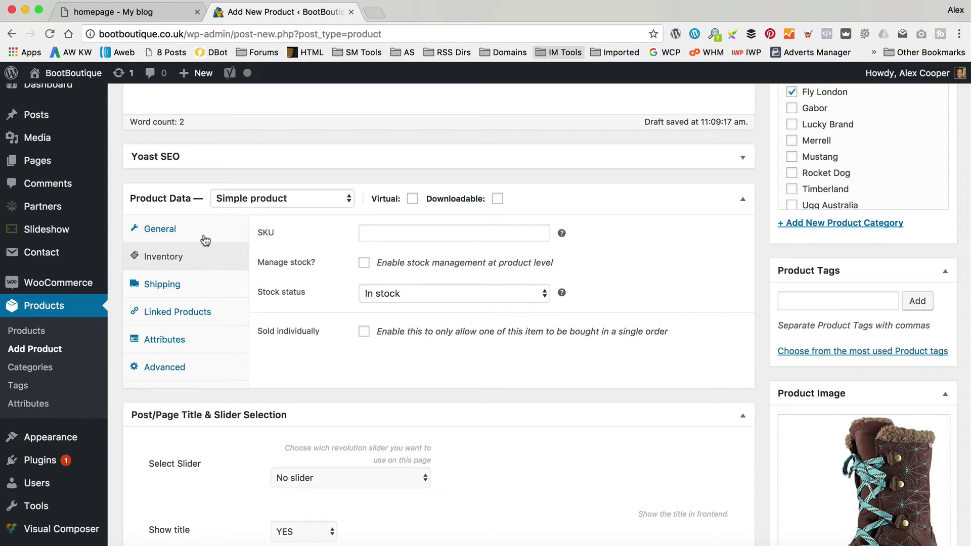
left_click(201, 231)
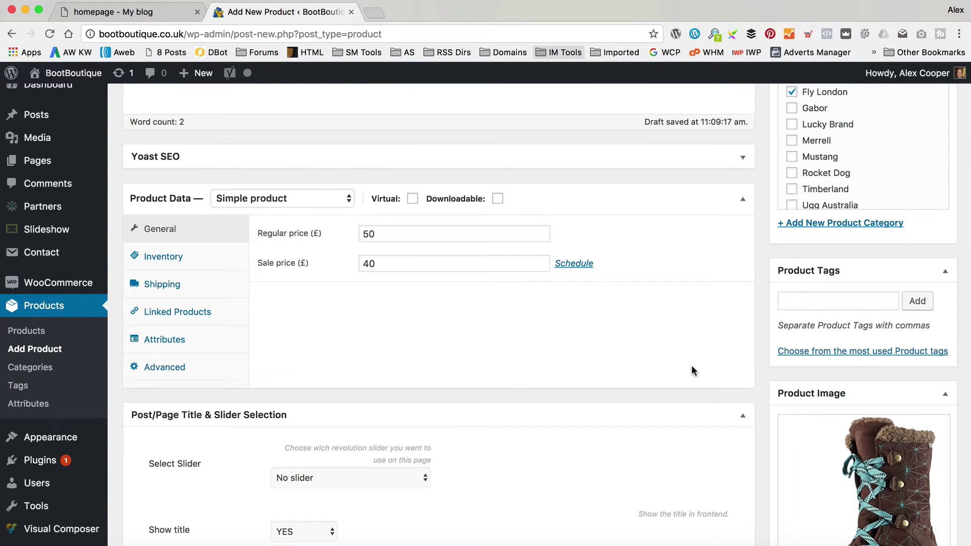
scroll(651, 338, "up", 3)
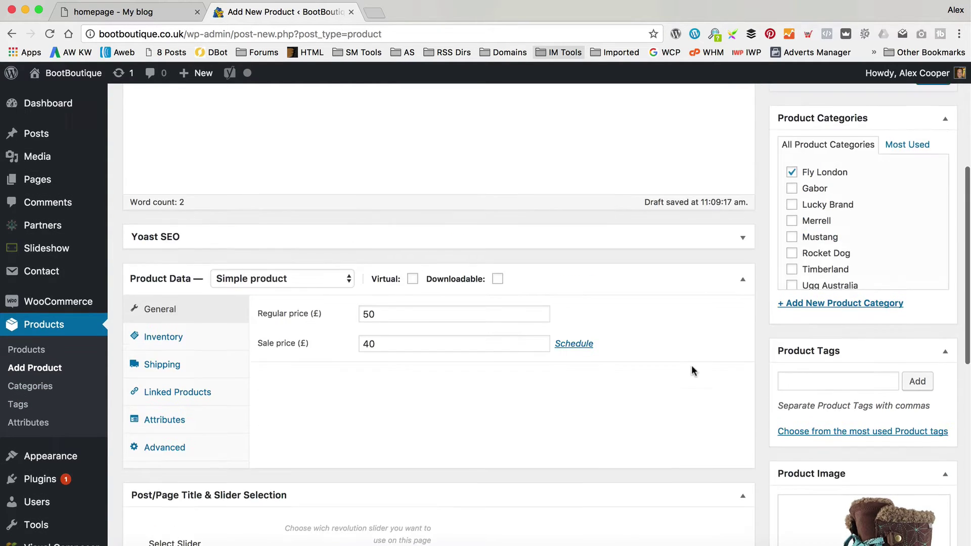
Try the Variable product type, view its Variations and Inventory settings, and return the product to Simple product
left_click(319, 278)
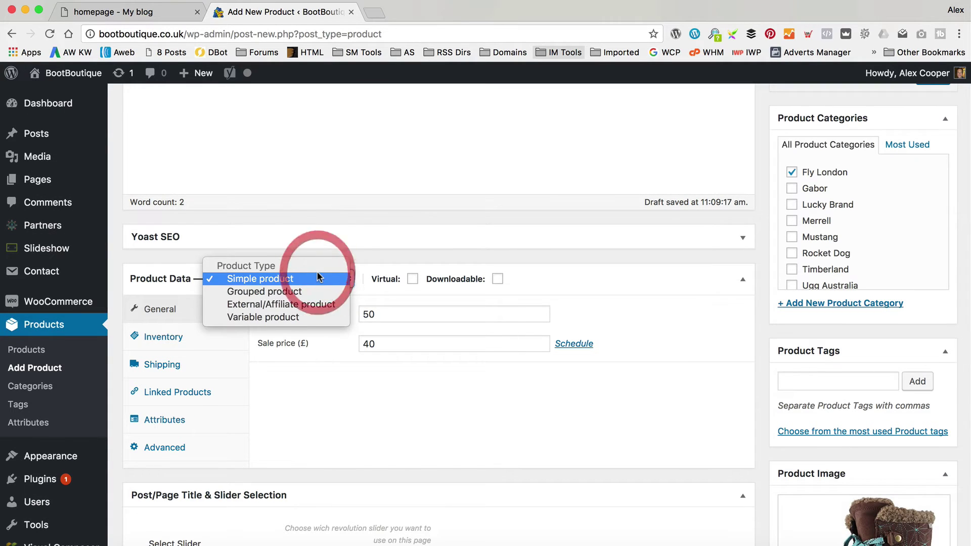
left_click(286, 318)
left_click(189, 403)
left_click(196, 419)
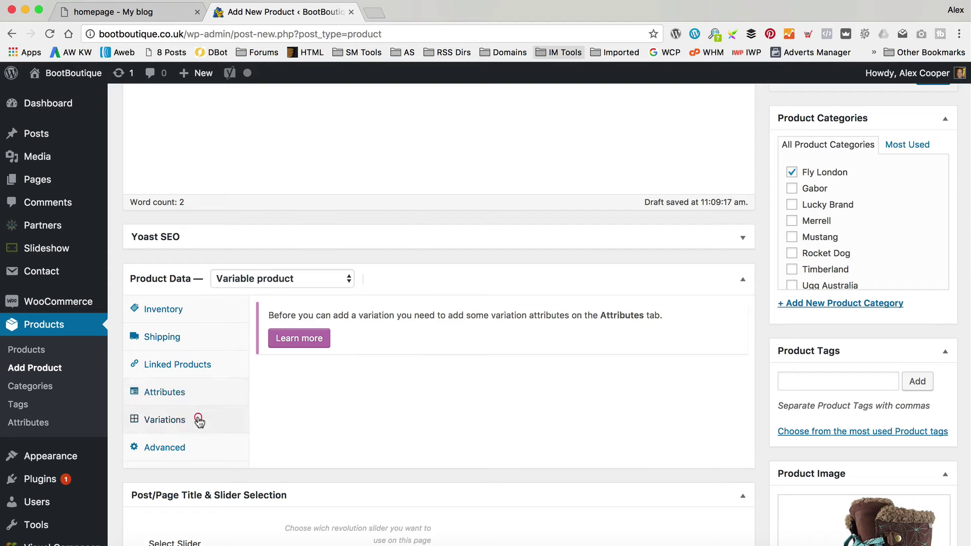
left_click(158, 319)
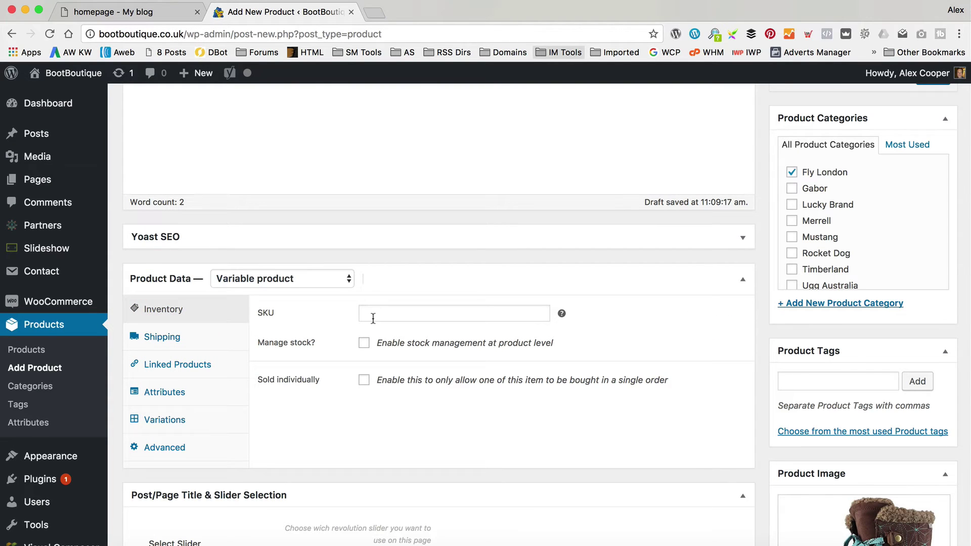
left_click(301, 278)
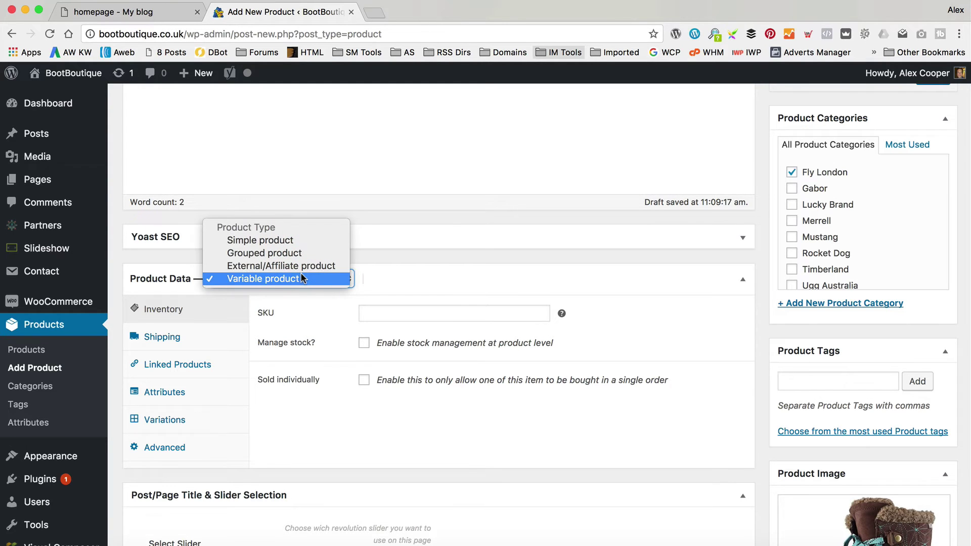
left_click(309, 240)
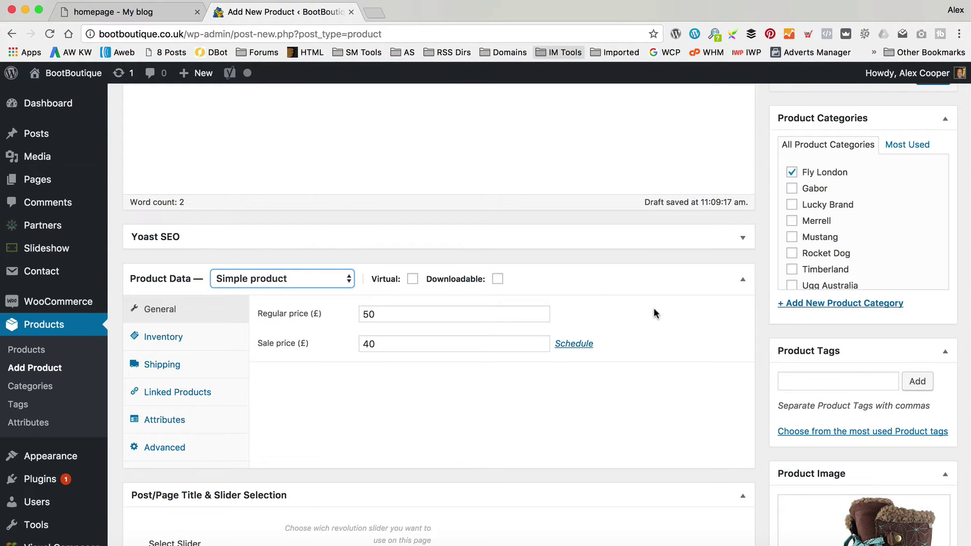
Publish the new product
scroll(653, 309, "up", 4)
left_click(935, 256)
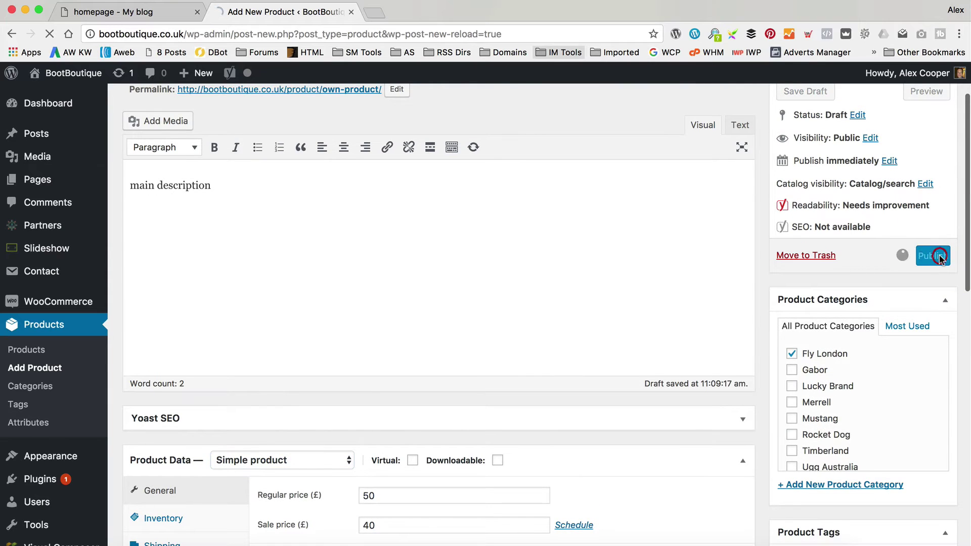
scroll(502, 205, "up", 3)
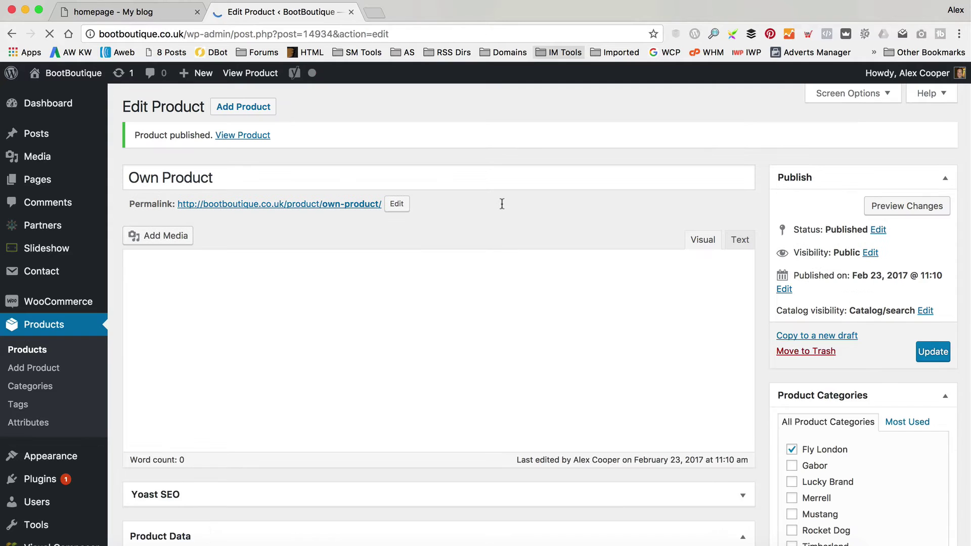
View the published product on the store and examine its image, prices, description and category
left_click(244, 135)
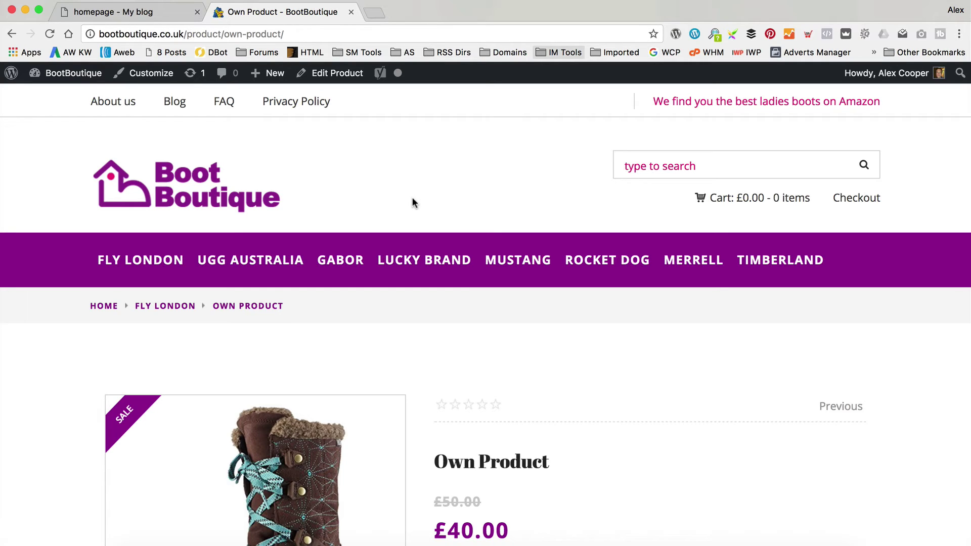
scroll(559, 287, "down", 1)
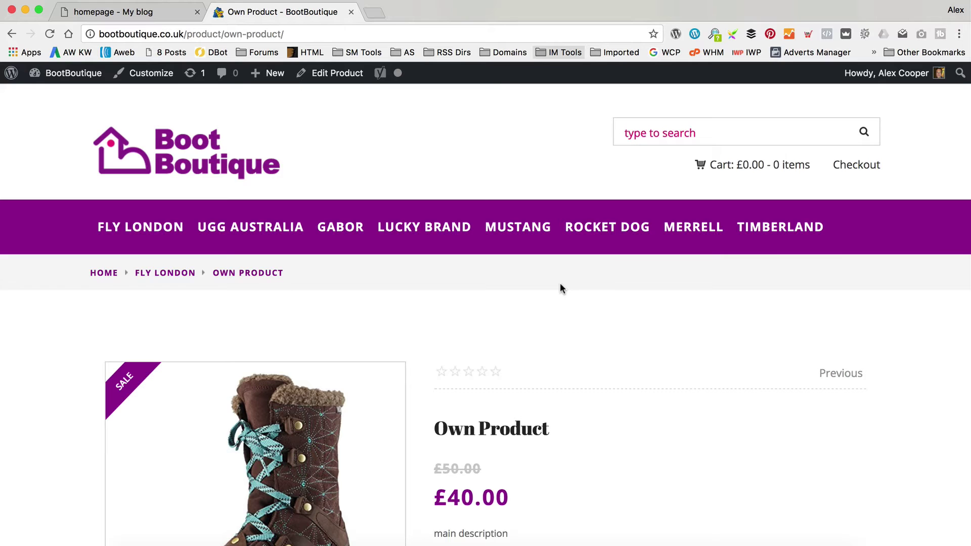
scroll(559, 285, "down", 2)
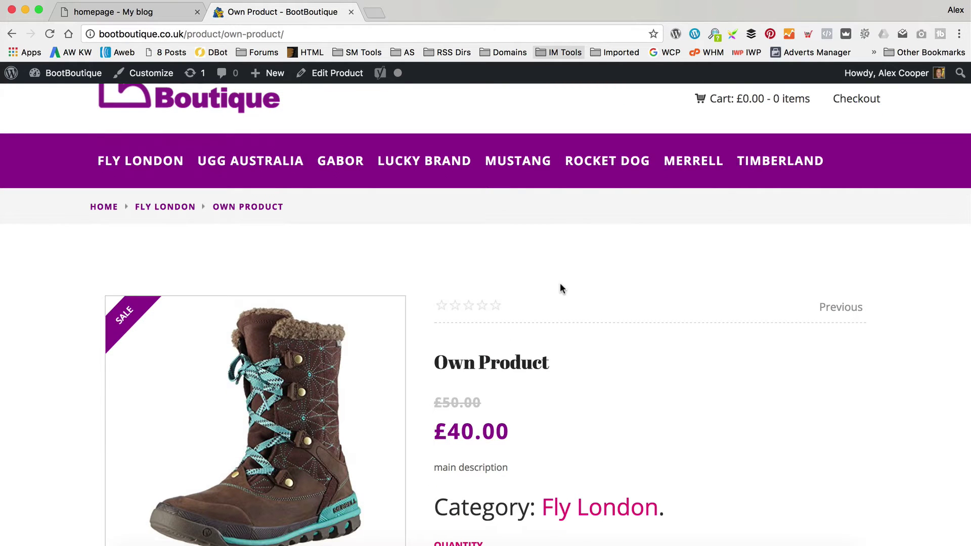
scroll(559, 287, "up", 3)
scroll(559, 287, "down", 3)
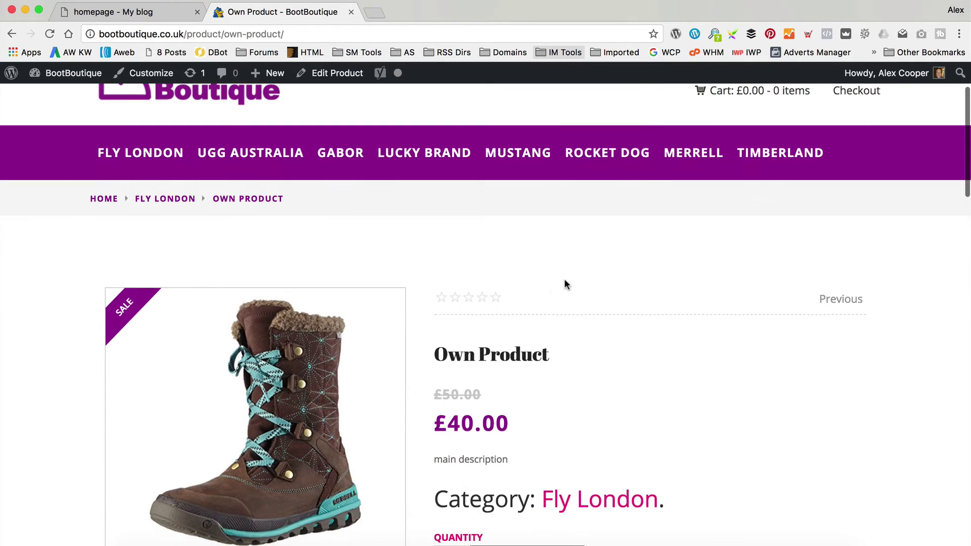
scroll(640, 202, "down", 5)
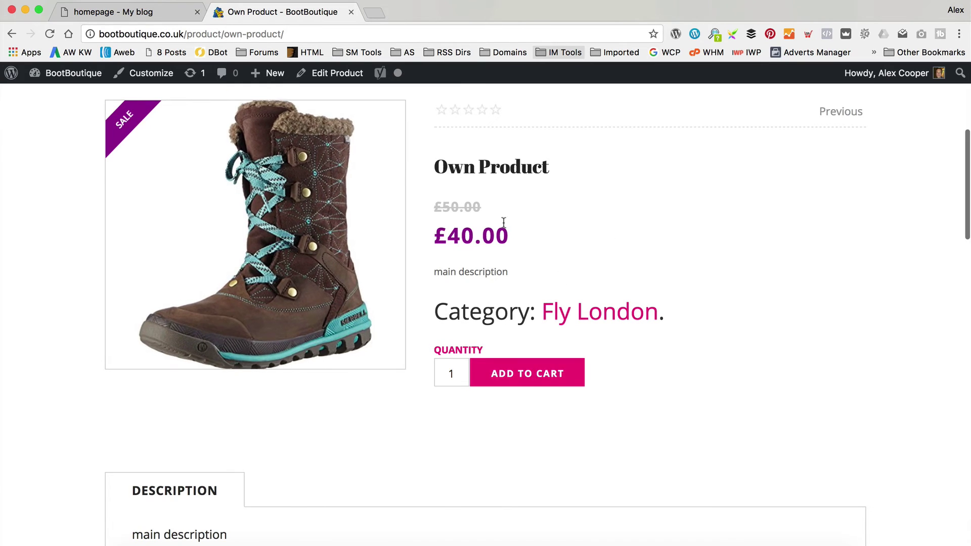
Add one unit of Own Product to the shopping cart
left_click(555, 390)
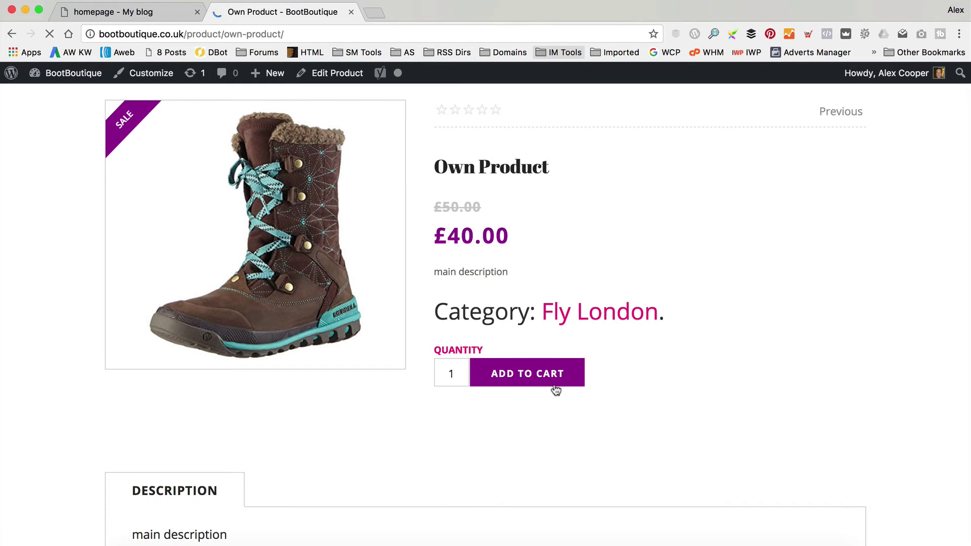
scroll(598, 304, "down", 1)
scroll(598, 303, "up", 1)
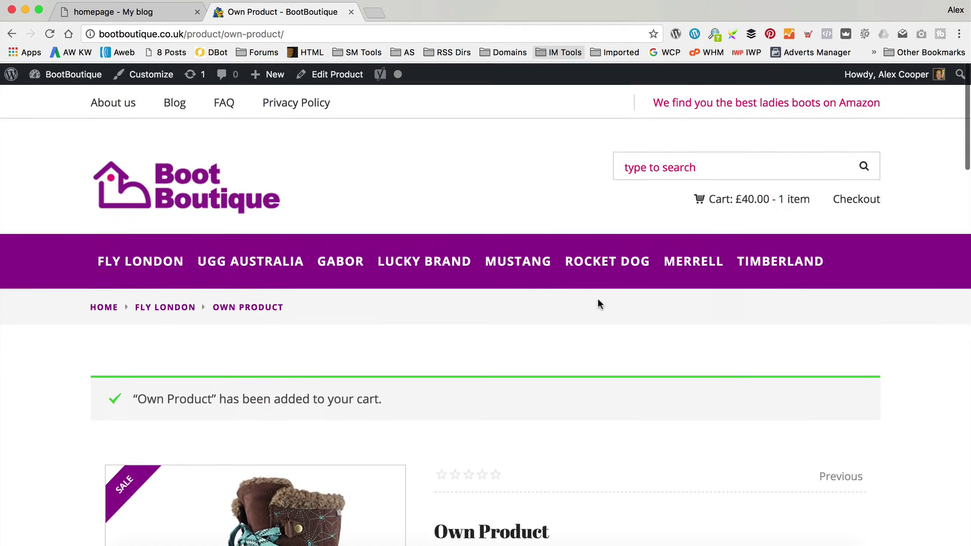
Open the full cart page and review the cart item, coupon option and cart totals
mouse_move(778, 201)
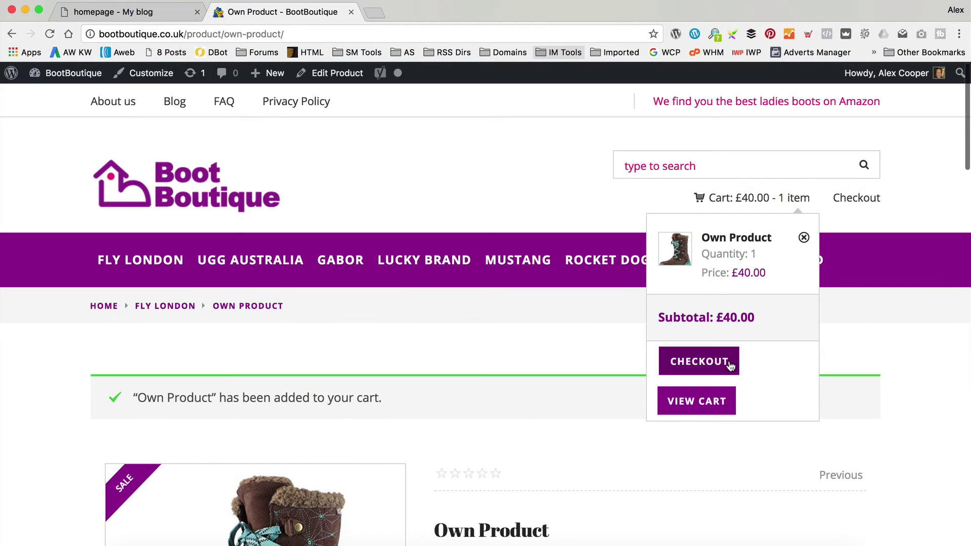
left_click(722, 400)
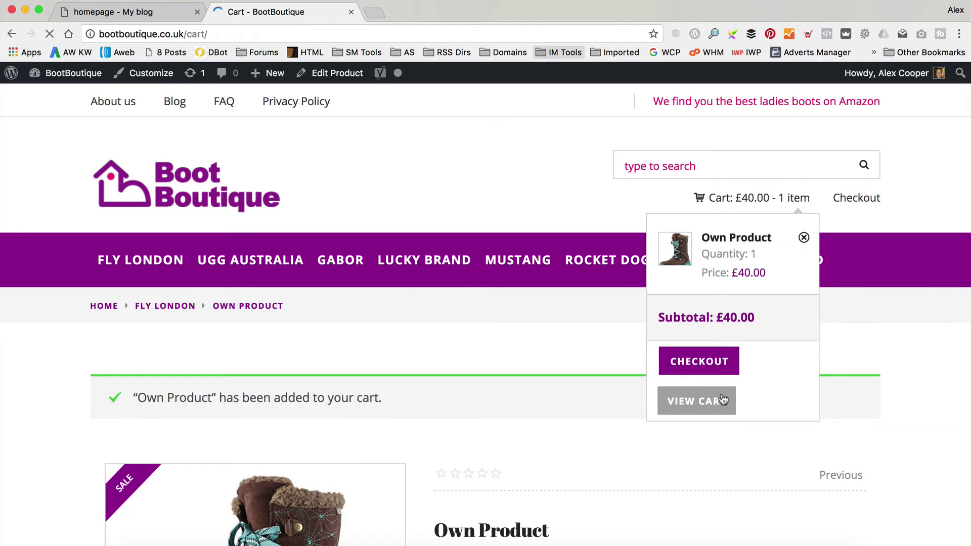
scroll(723, 399, "down", 5)
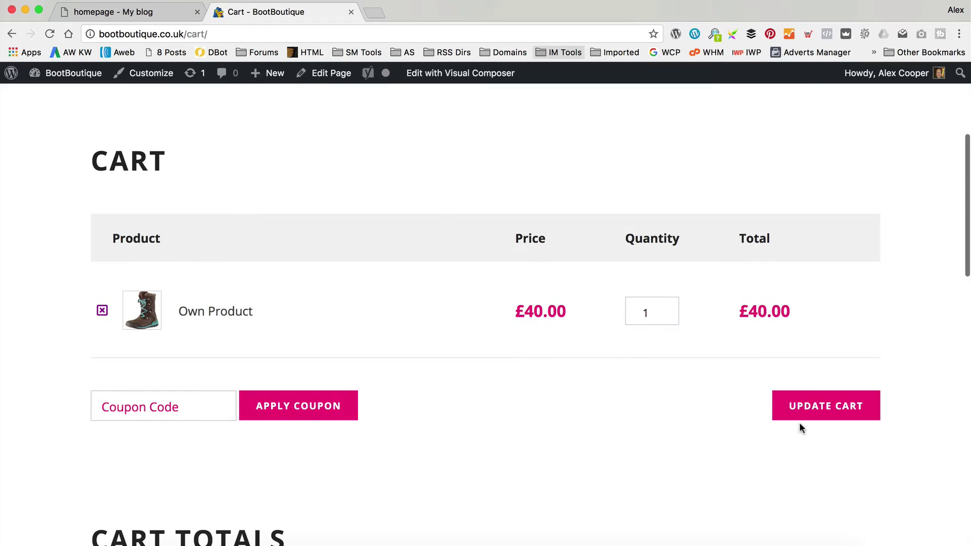
scroll(520, 253, "down", 8)
scroll(524, 252, "down", 2)
Proceed to checkout and examine the billing details form and the position of the Place Order button
left_click(223, 331)
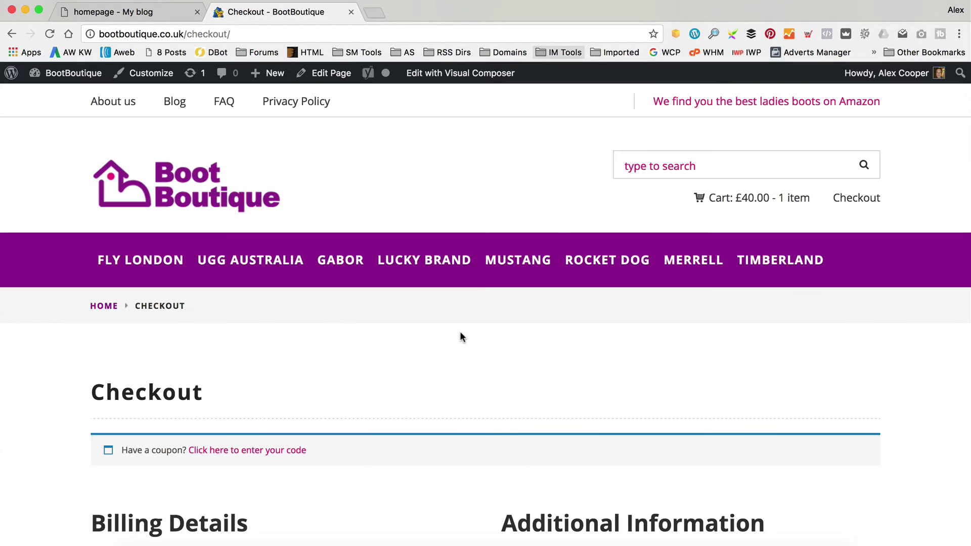
scroll(480, 278, "down", 4)
scroll(482, 280, "down", 1)
scroll(582, 370, "down", 1)
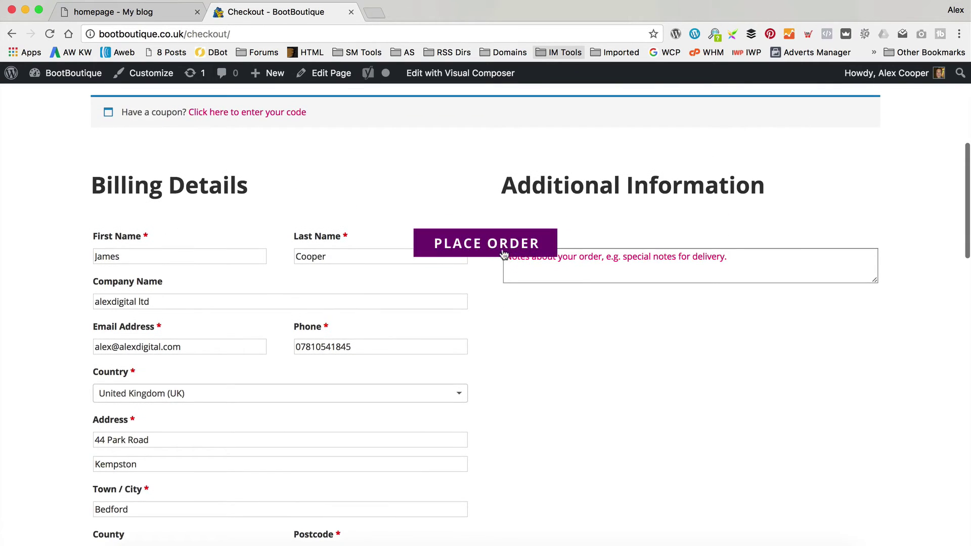
scroll(564, 313, "up", 1)
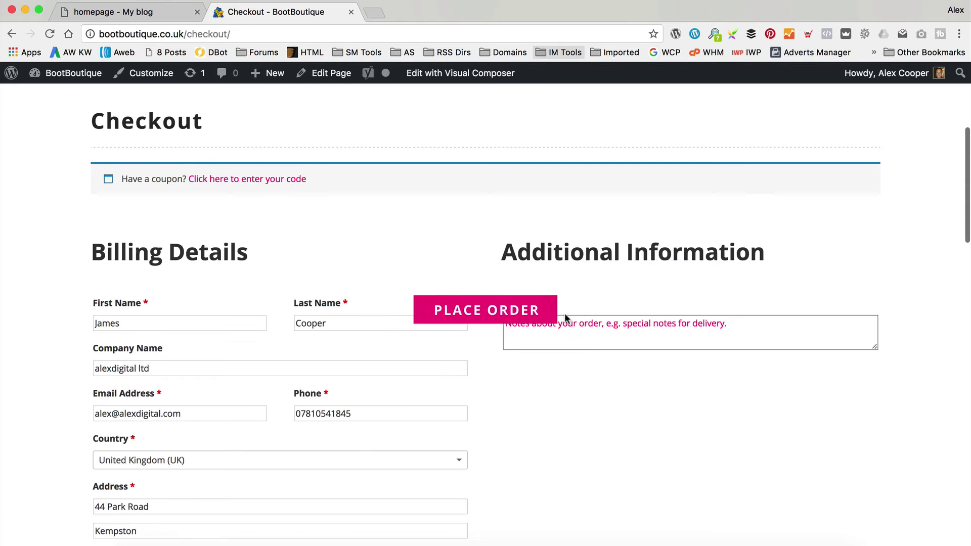
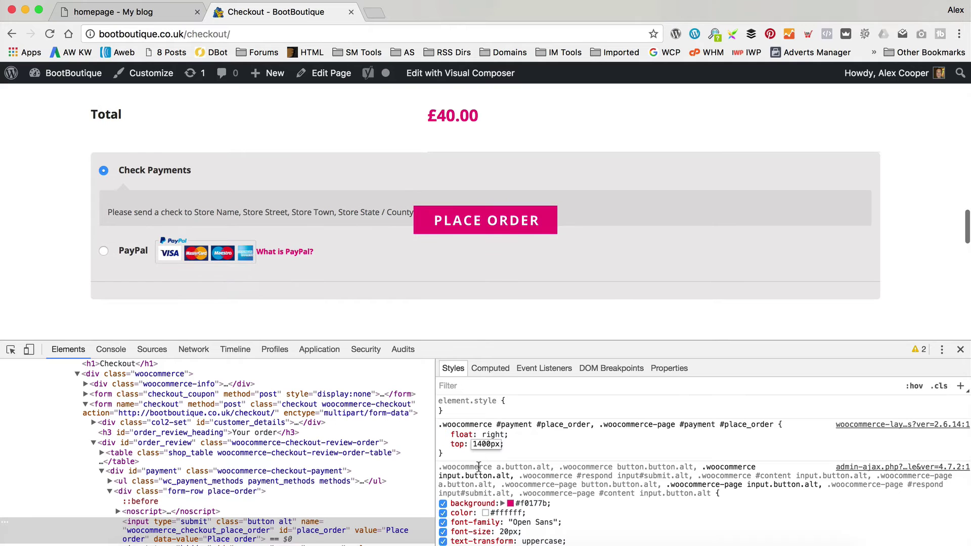
Try increasing the Place Order button's CSS top offset, up to 1613px, to move it below the payment options
left_click(486, 444)
key("Up")
key("Up")
key("Up")
key("Up")
key("Up")
key("Up")
key("Up")
key("Up")
key("Up")
key("Up")
key("Up")
key("Up")
key("Up")
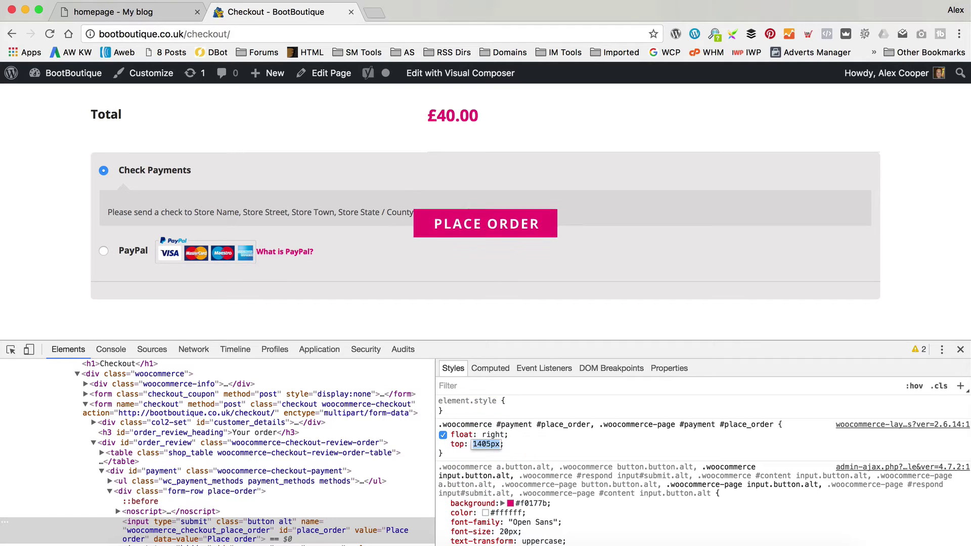
key("super+Up")
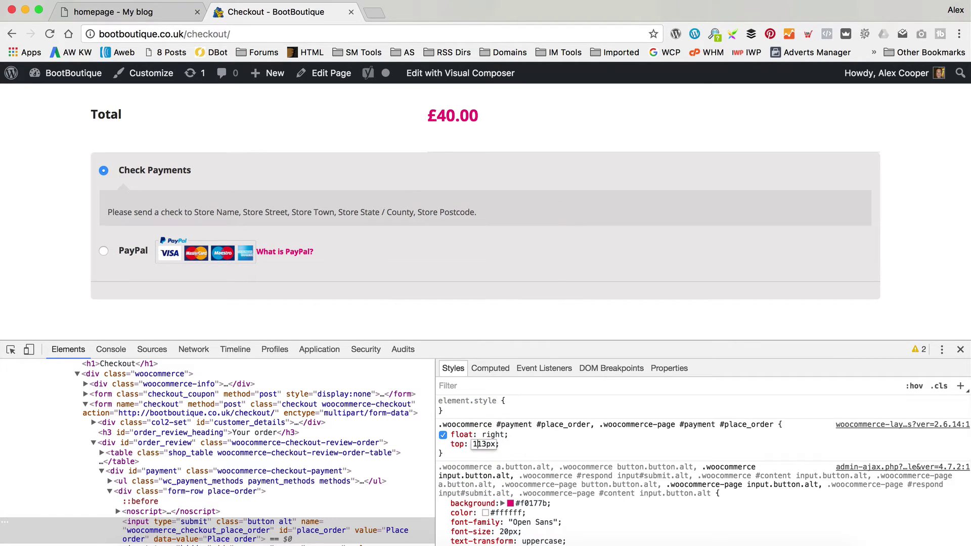
key("super+Up")
scroll(537, 299, "down", 5)
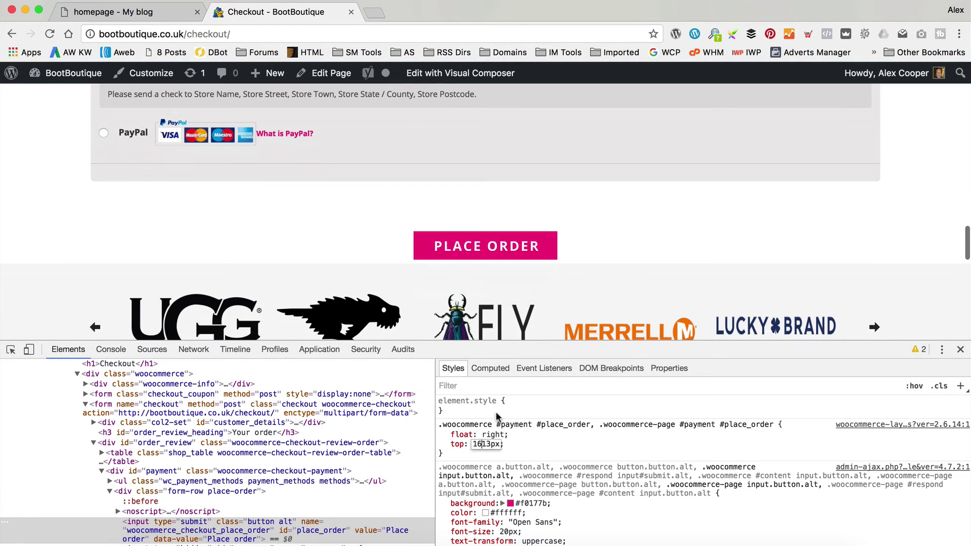
Set the Place Order button's CSS top offset to 1580px, trying 1600px and 1500px first, and check its placement
key("BackSpace")
key("BackSpace")
type("0")
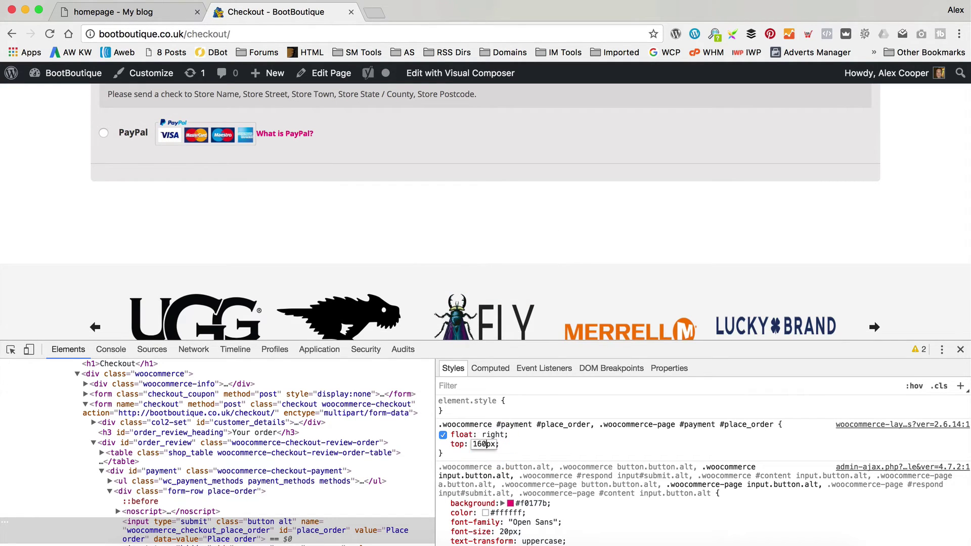
type("0")
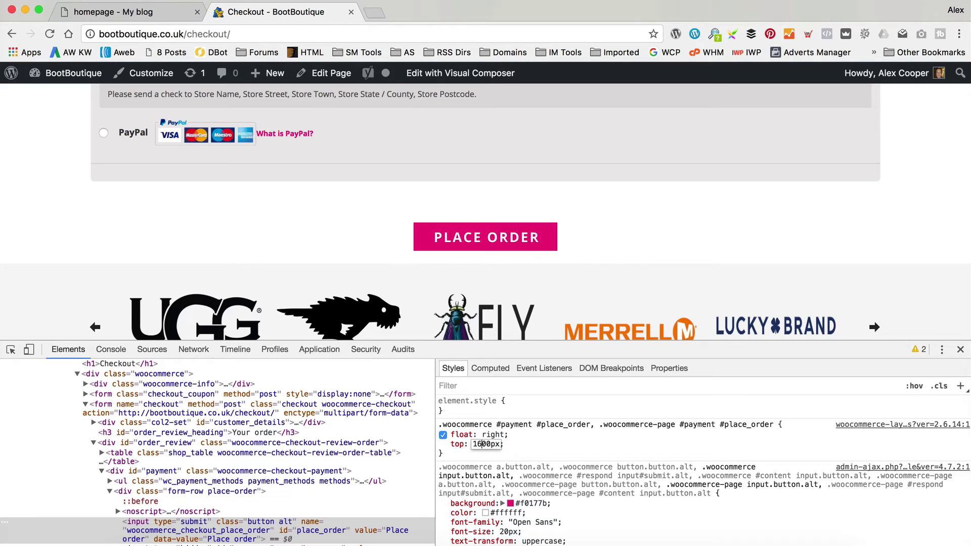
key("BackSpace")
type("5")
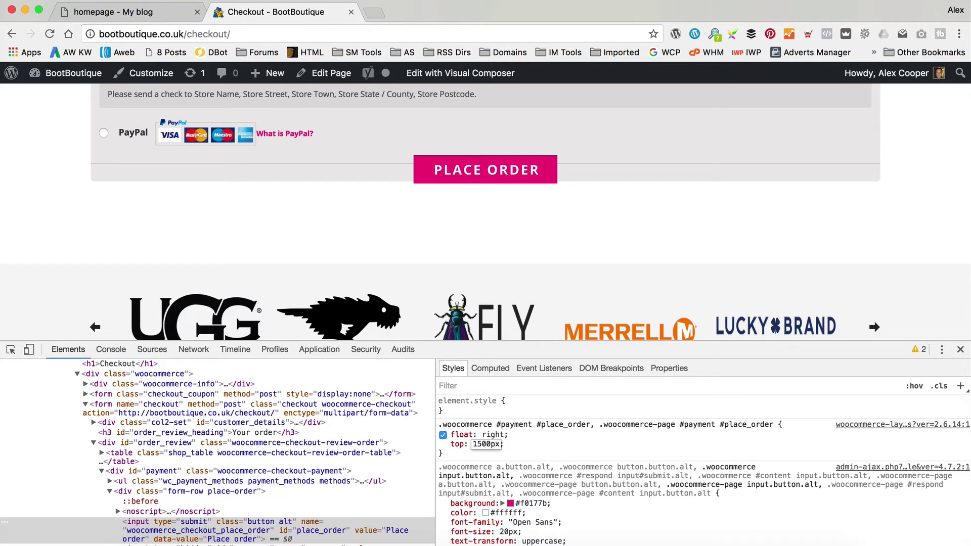
key("BackSpace")
type("8")
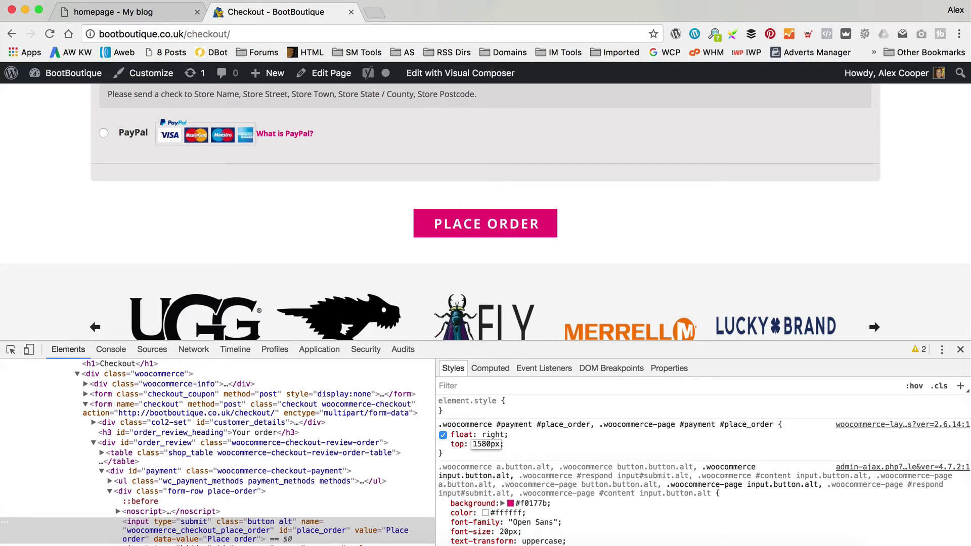
scroll(669, 231, "up", 2)
scroll(669, 231, "down", 3)
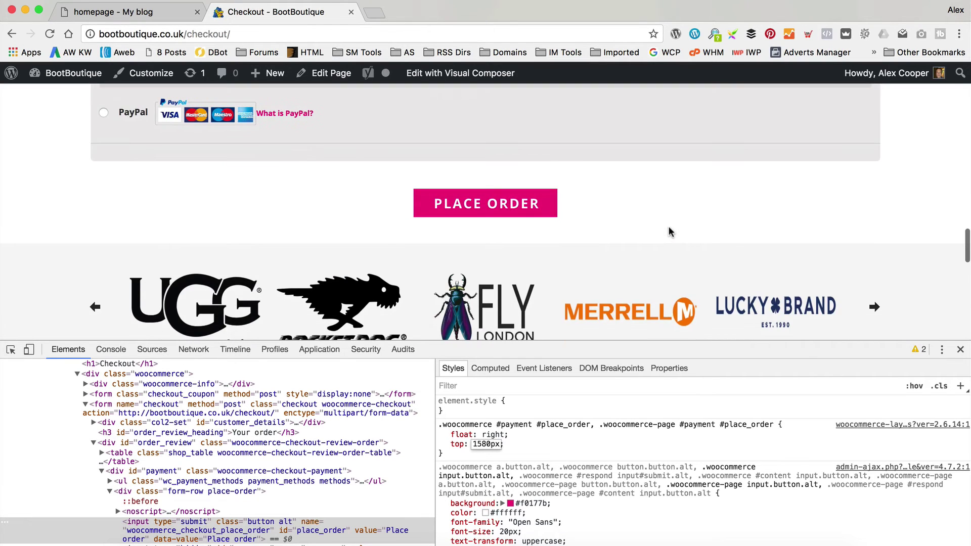
Copy the complete place_order CSS rule, including float: right and top: 1580px, from the inspected styles
left_click(587, 447)
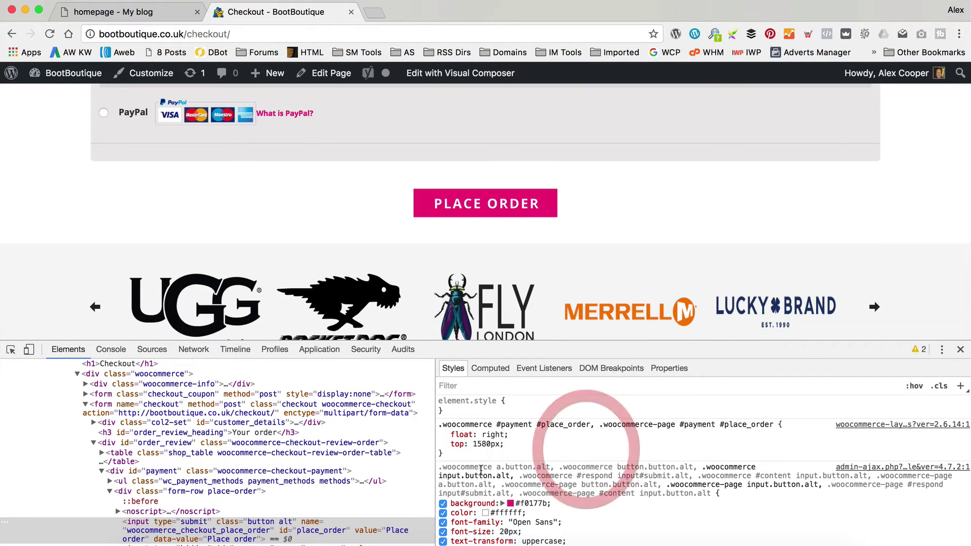
left_click_drag(445, 454, 441, 427)
key("super+c")
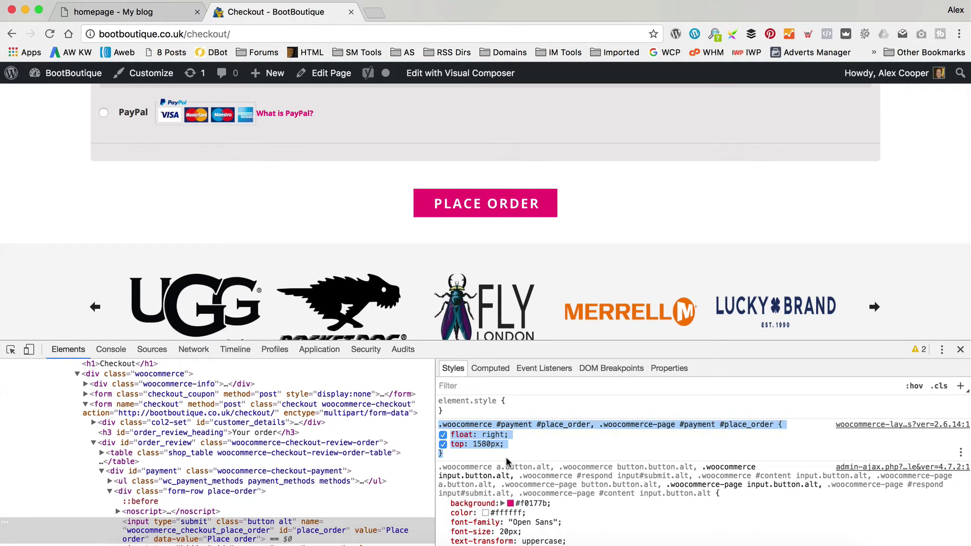
Open the Additional CSS editor in the theme customizer for the checkout page and close the developer tools
left_click(149, 73)
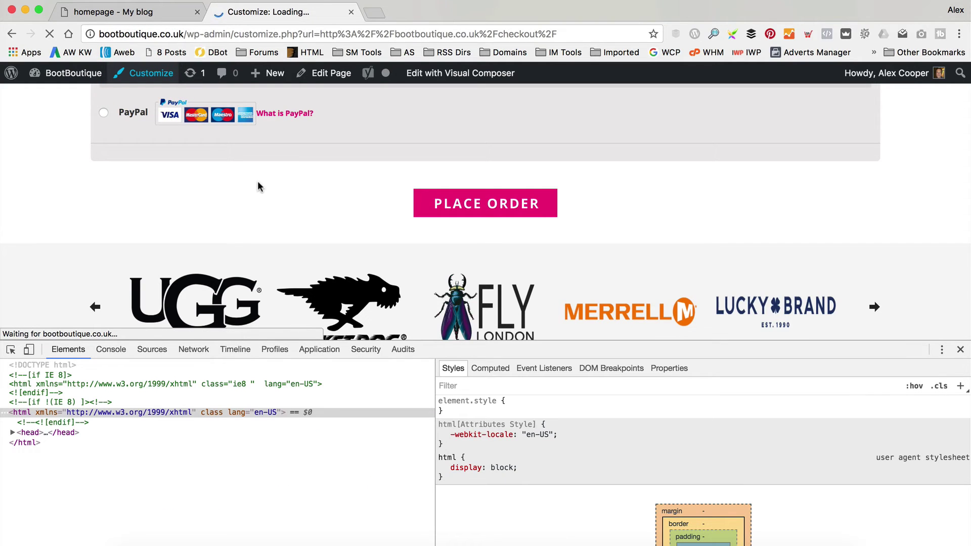
left_click(960, 350)
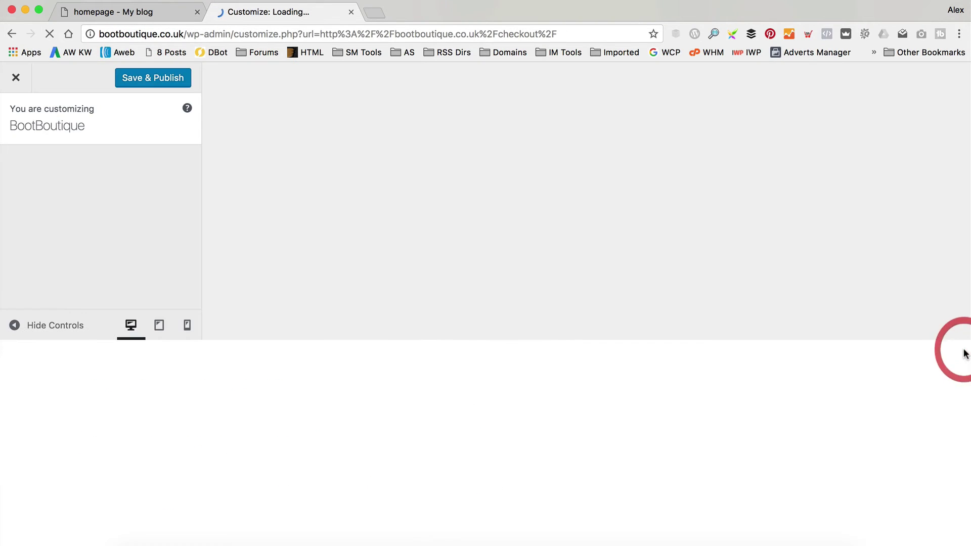
scroll(132, 283, "down", 4)
left_click(87, 514)
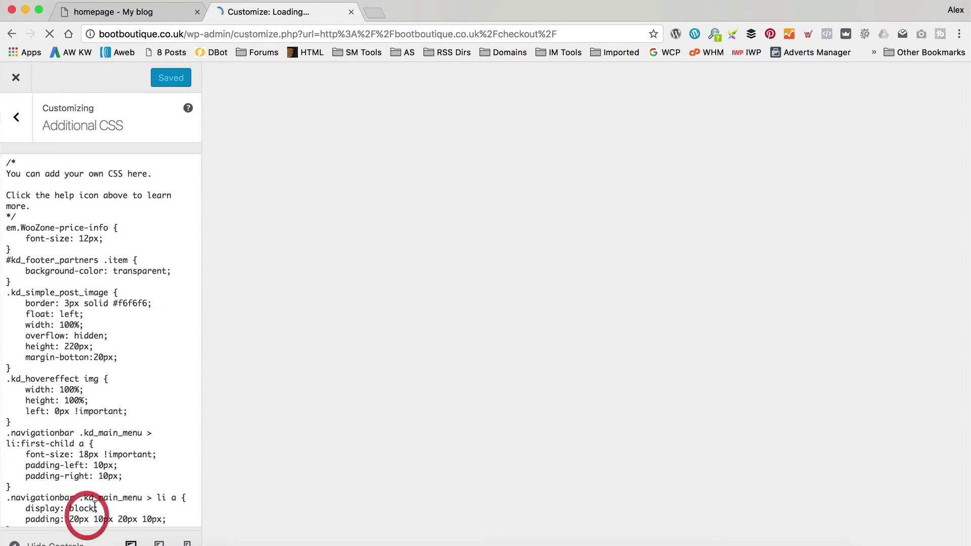
Paste the copied place_order rule after the last rule in Additional CSS, publish the change and exit the customizer
scroll(95, 230, "down", 10)
left_click(37, 501)
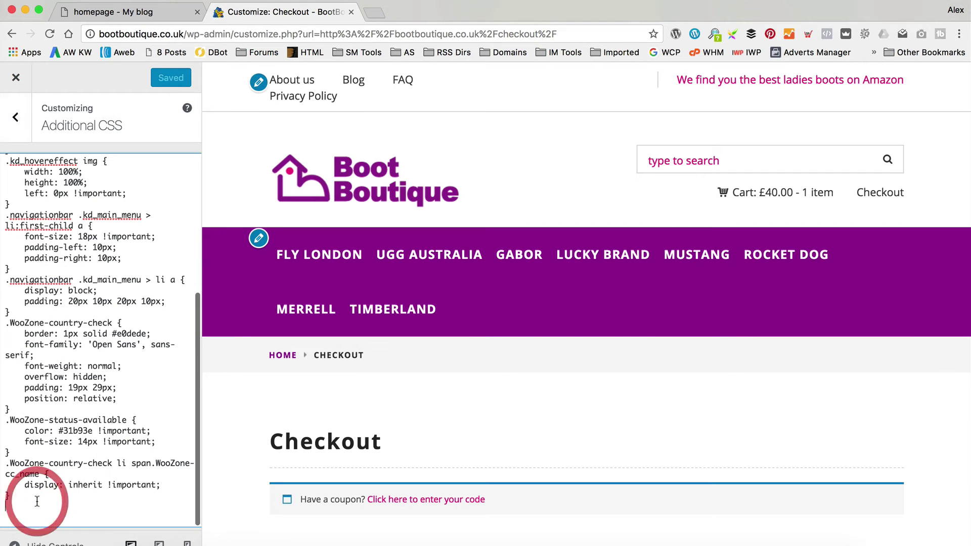
key("super+v")
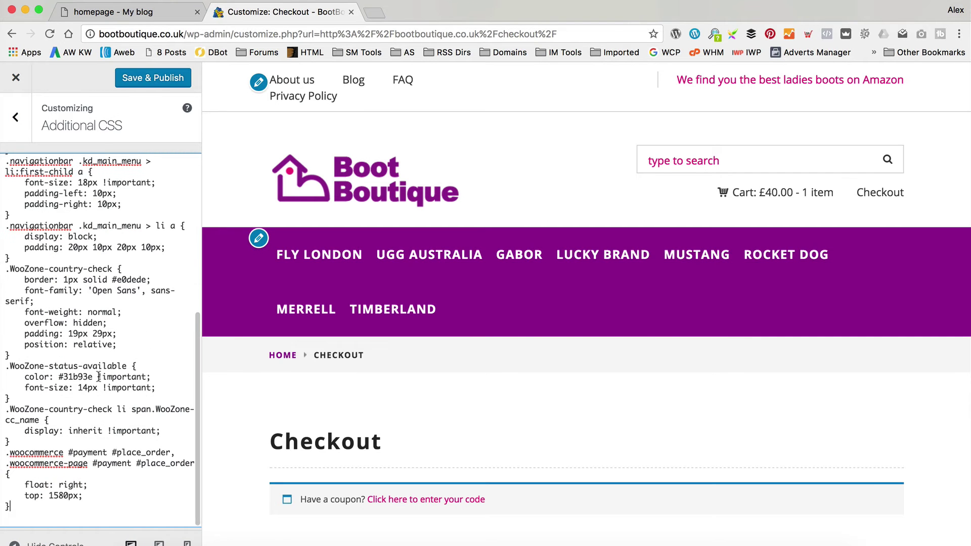
left_click(172, 79)
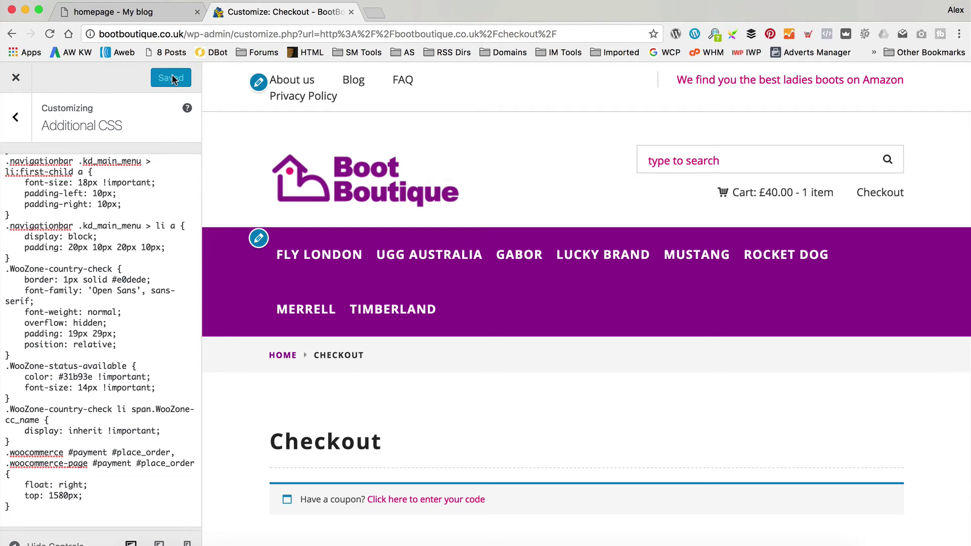
left_click(16, 78)
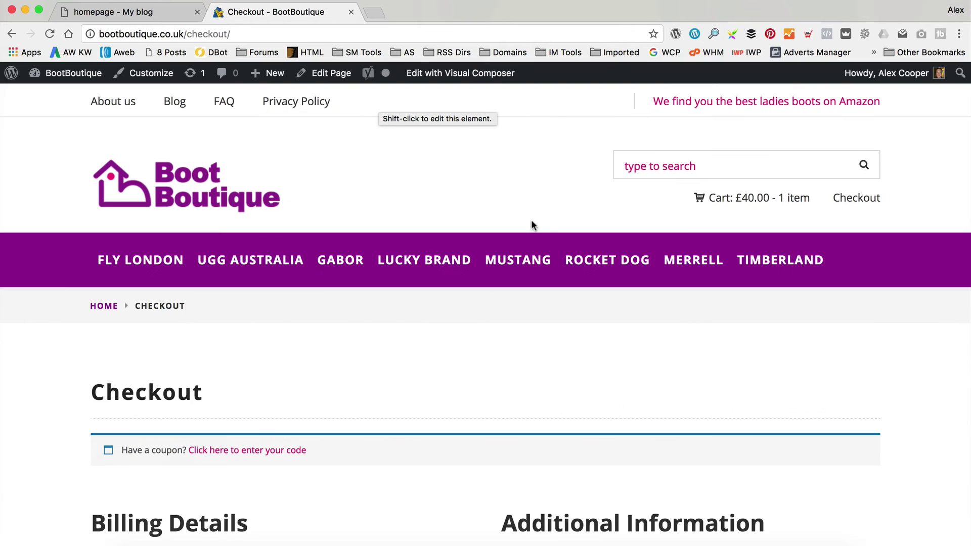
Check the Place Order button's position on the checkout page, reload the page and review the form down to the payment options
scroll(531, 222, "down", 8)
scroll(545, 234, "down", 15)
scroll(544, 234, "up", 2)
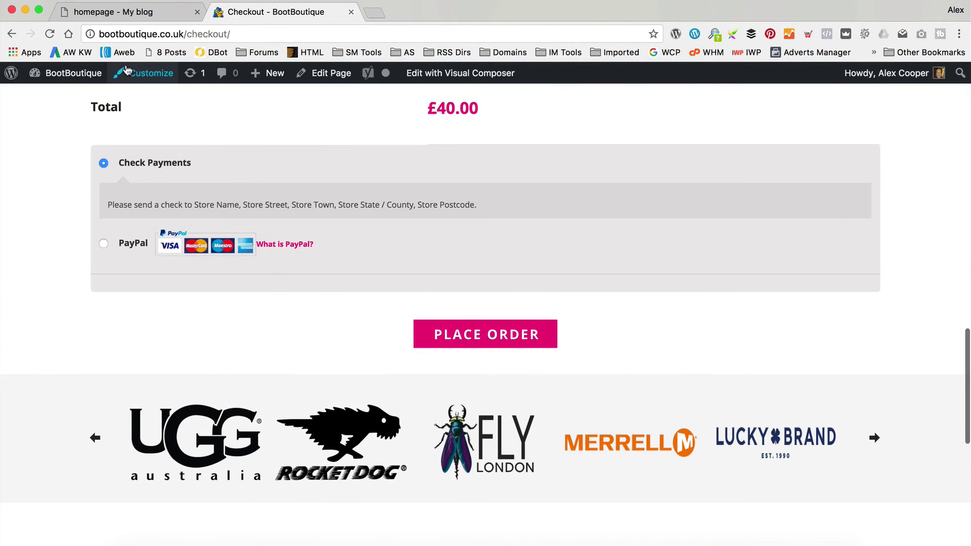
left_click(51, 36)
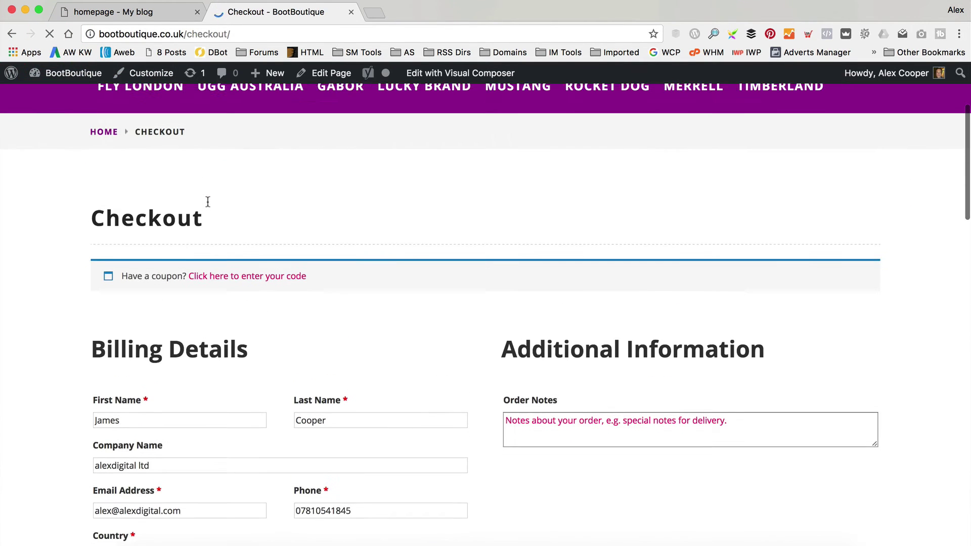
scroll(507, 260, "down", 15)
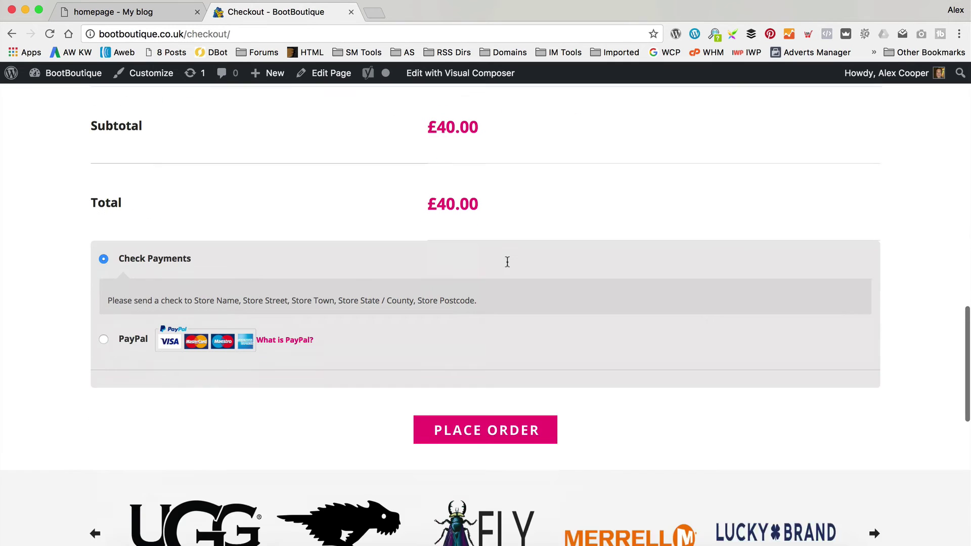
scroll(607, 395, "up", 15)
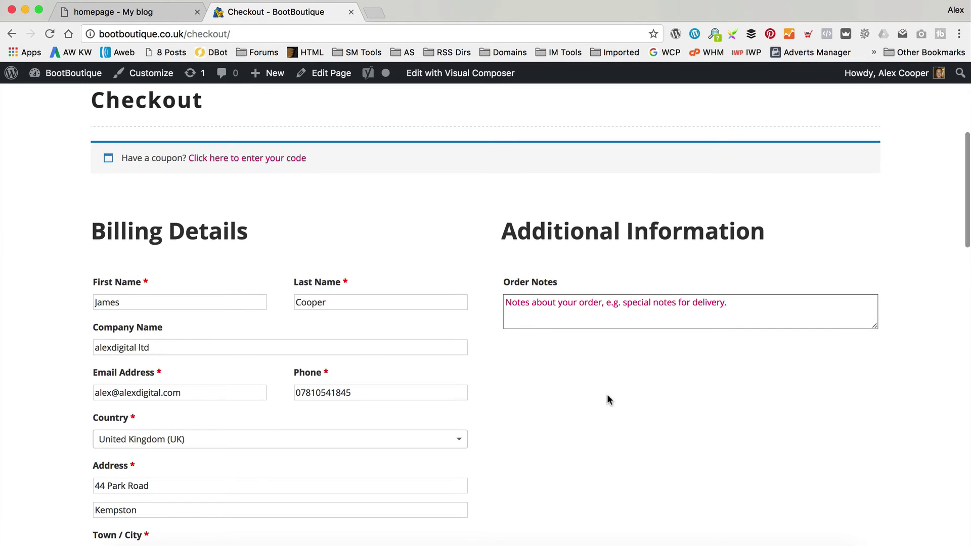
scroll(608, 399, "down", 5)
scroll(404, 263, "down", 10)
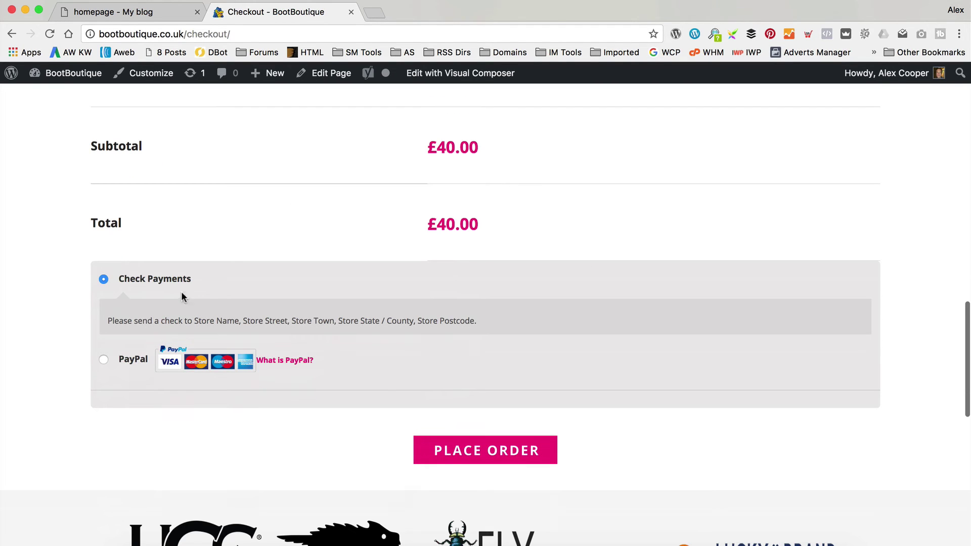
Place the order with Check Payments as the payment method and review the order details
left_click(125, 357)
left_click(129, 276)
left_click(502, 455)
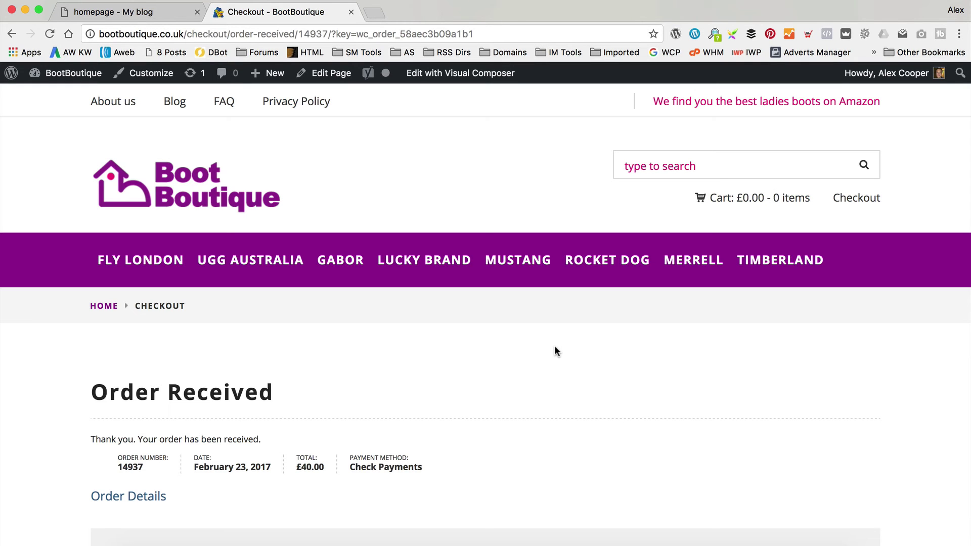
scroll(554, 345, "down", 2)
scroll(274, 264, "down", 10)
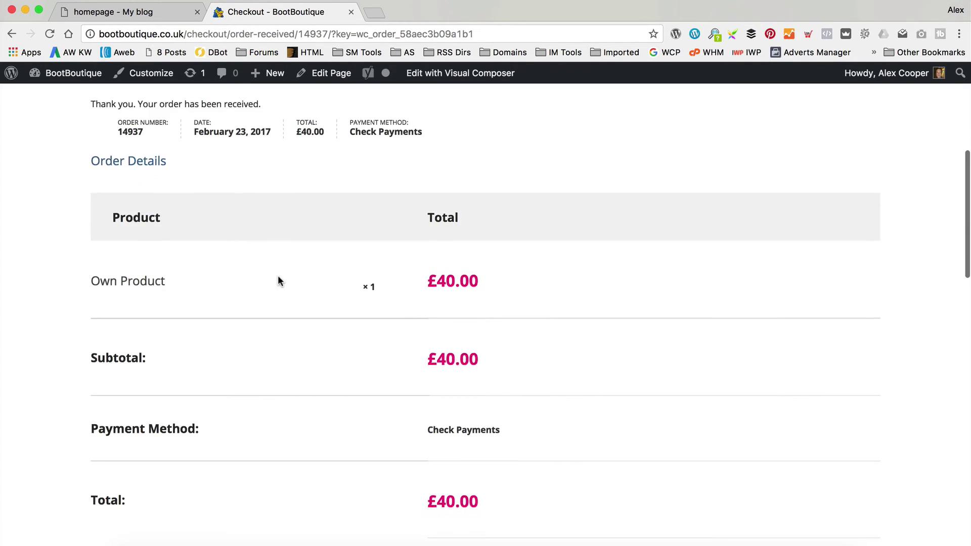
Go to the WordPress dashboard and open the WooCommerce orders list
scroll(278, 280, "up", 12)
mouse_move(66, 73)
left_click(57, 97)
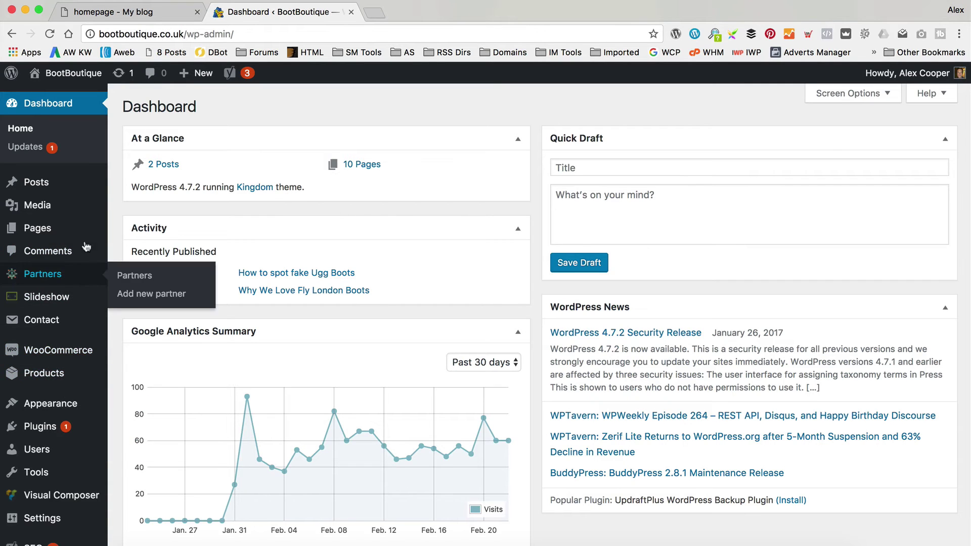
scroll(86, 247, "down", 2)
mouse_move(75, 295)
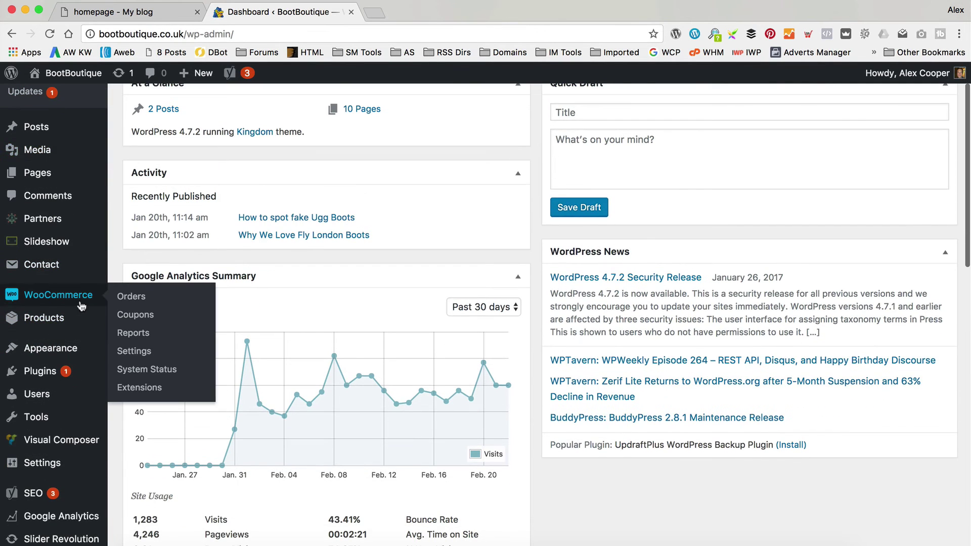
left_click(143, 297)
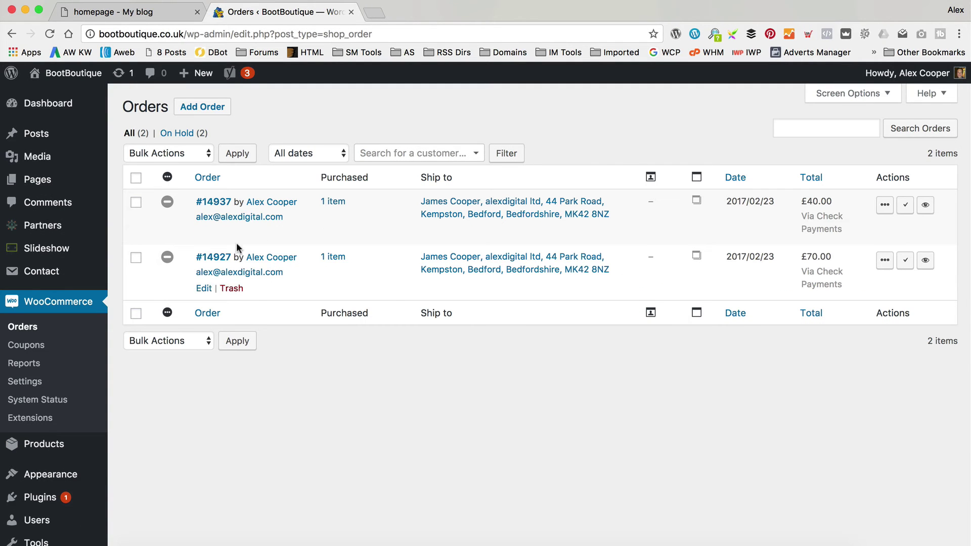
Return to the storefront, look over the home page and browse the Fly London product category
mouse_move(47, 109)
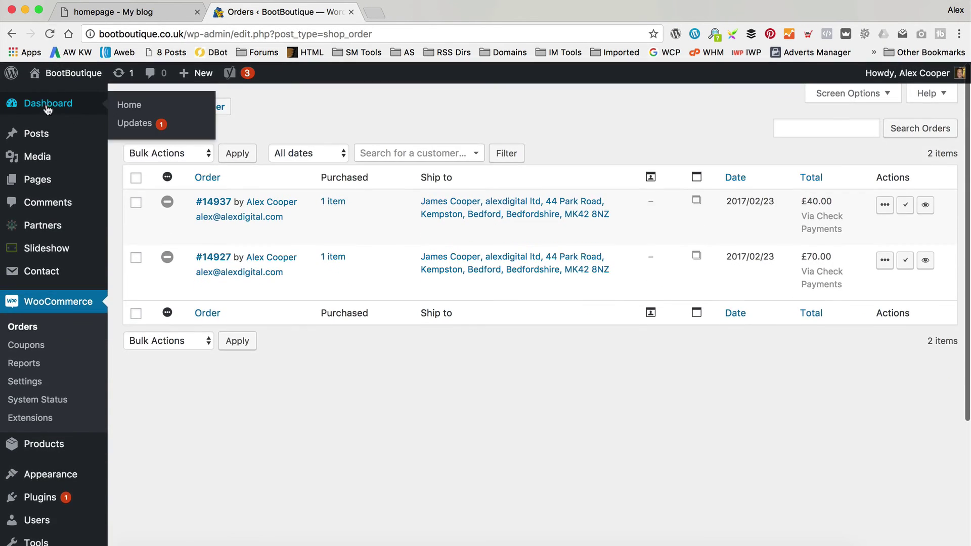
left_click(63, 95)
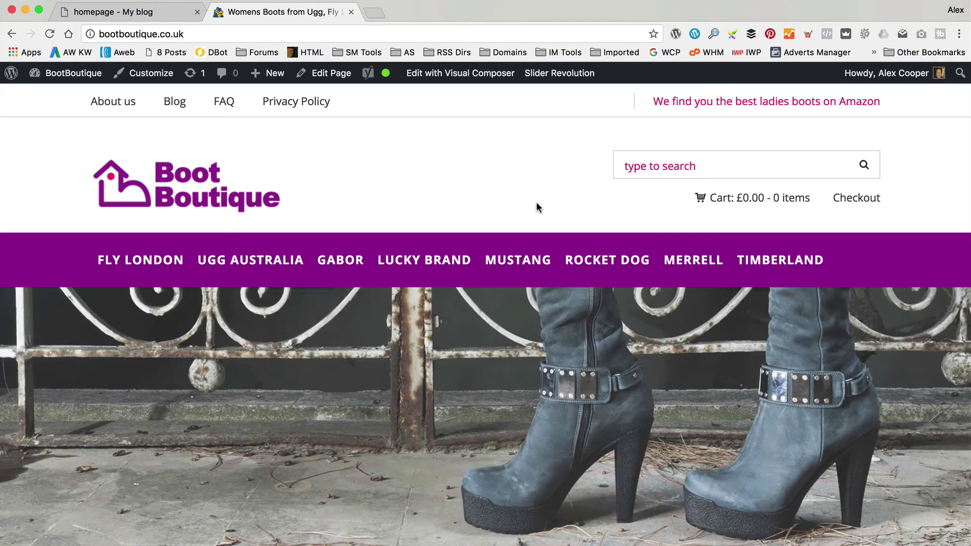
scroll(550, 177, "down", 15)
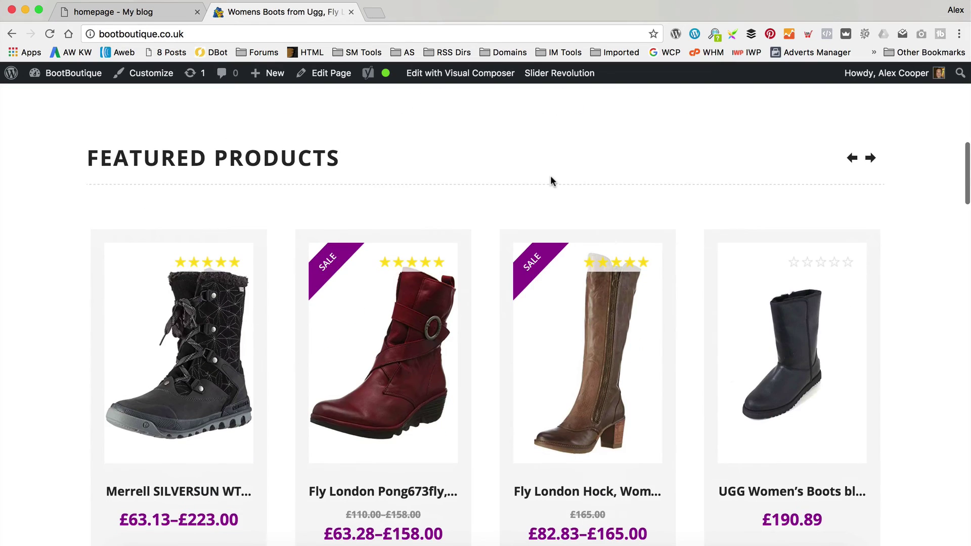
scroll(550, 177, "up", 15)
scroll(550, 177, "down", 3)
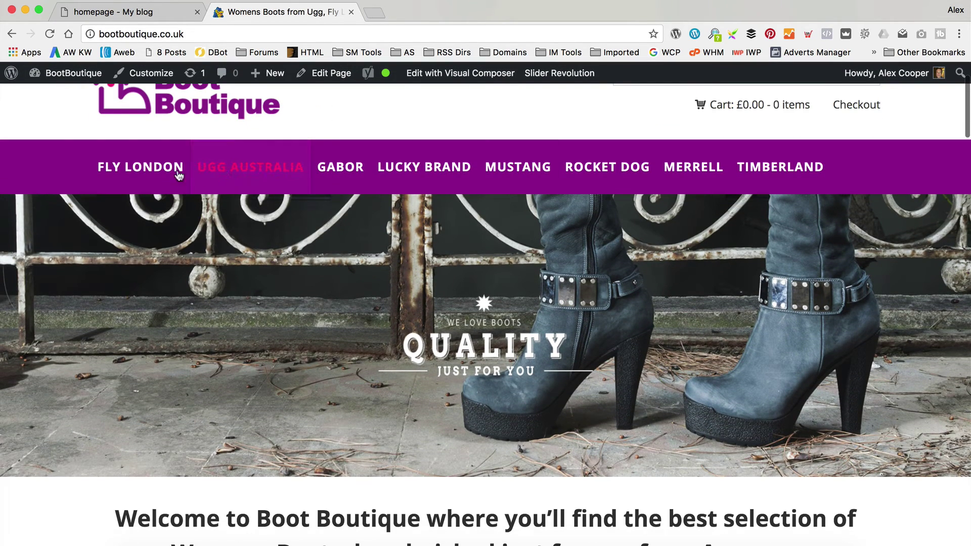
left_click(127, 169)
scroll(391, 258, "down", 12)
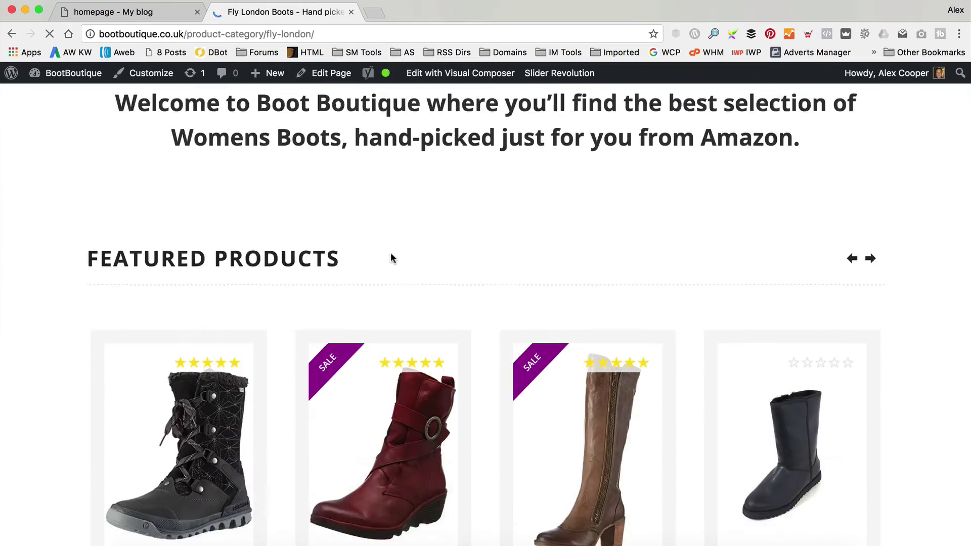
scroll(392, 255, "down", 10)
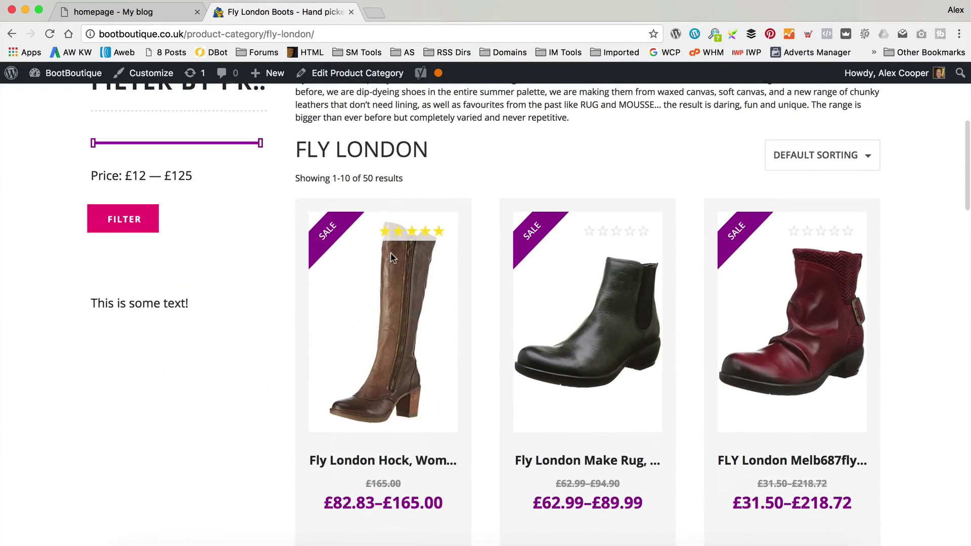
scroll(390, 253, "up", 20)
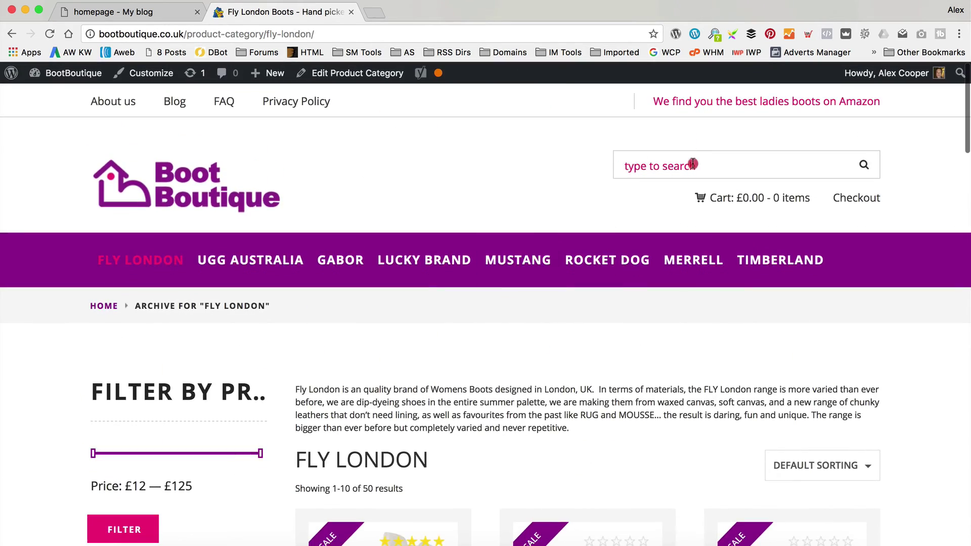
Search the store for "own product"
left_click(693, 163)
type("own p")
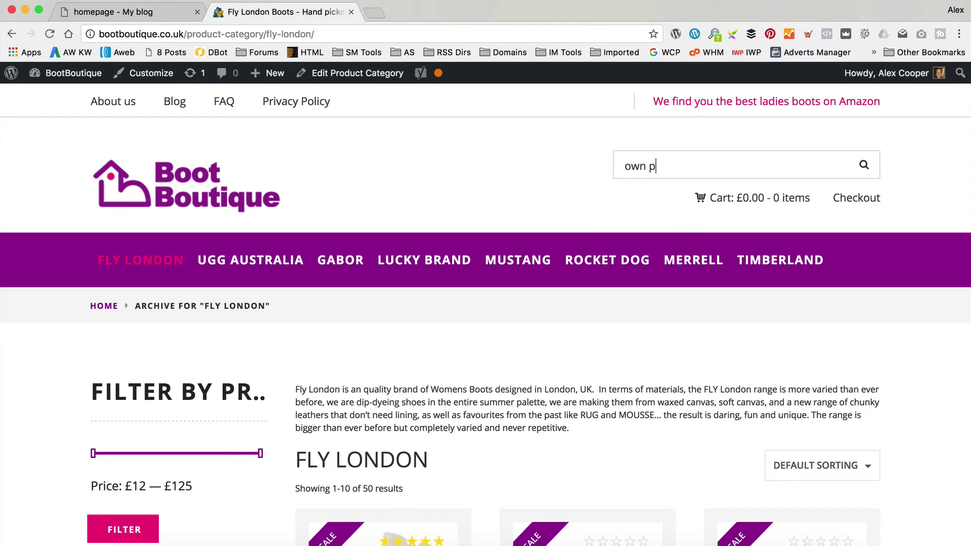
type("roduct")
key("Return")
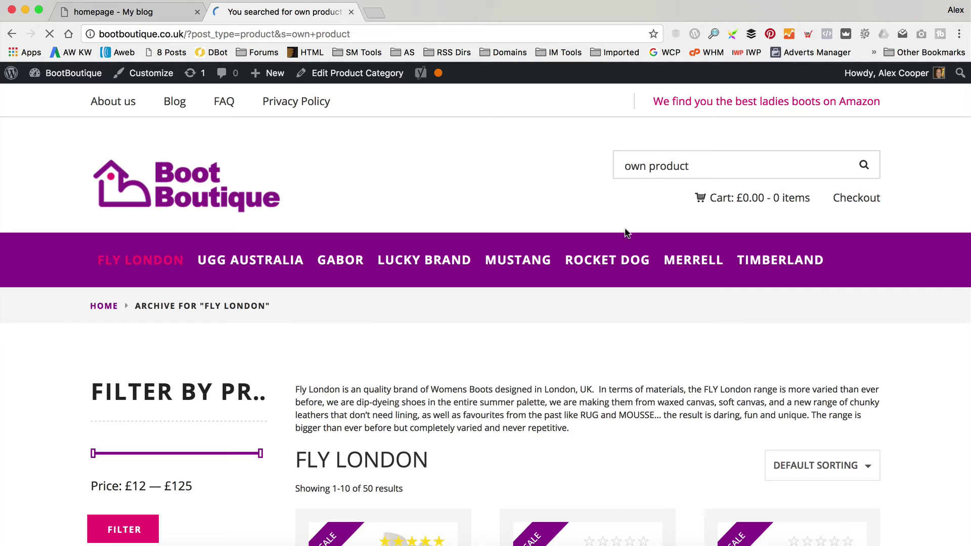
Open Own Product from the search results, add one to the cart and look through its related products
scroll(532, 314, "down", 5)
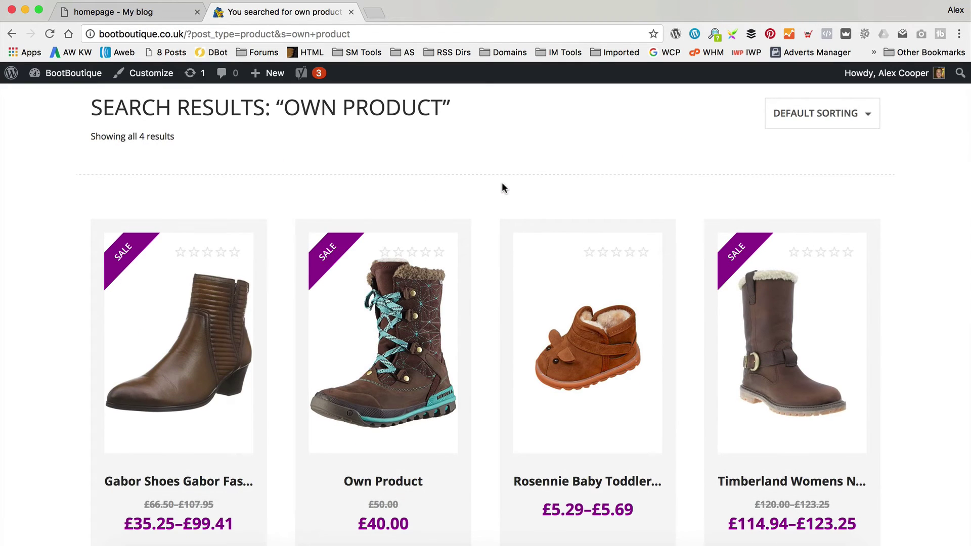
scroll(430, 253, "down", 1)
left_click(381, 320)
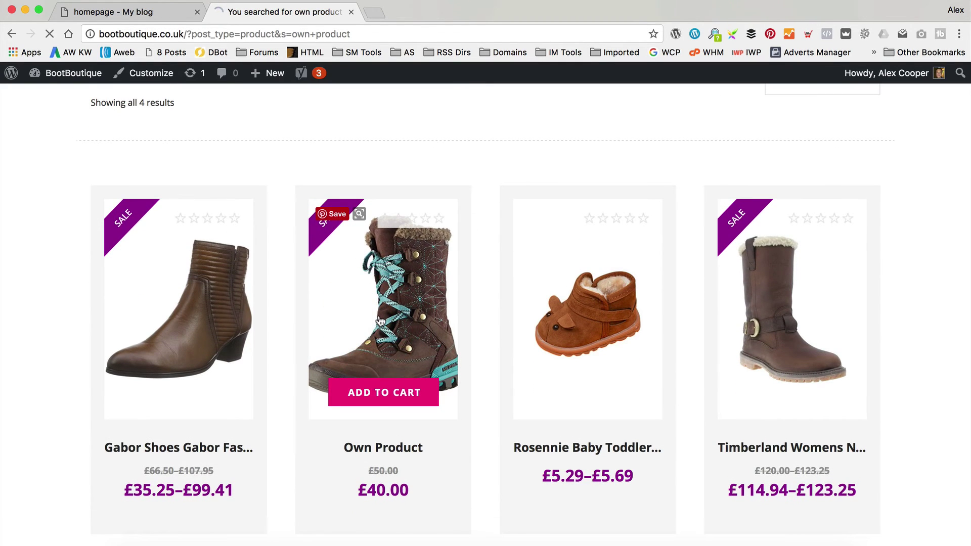
scroll(544, 253, "down", 15)
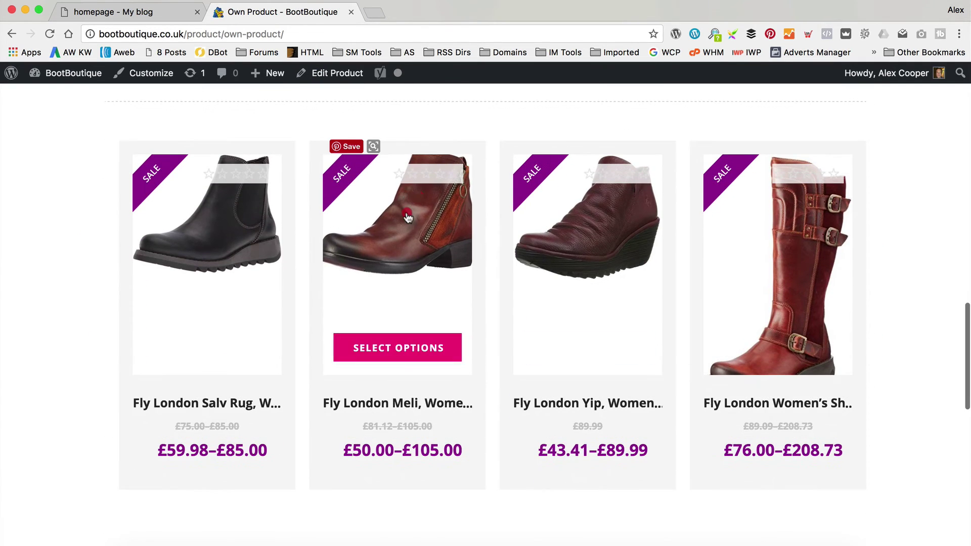
Open the Fly London Meli women's biker boots and choose color black (black 007) and size 3 UK
left_click(397, 195)
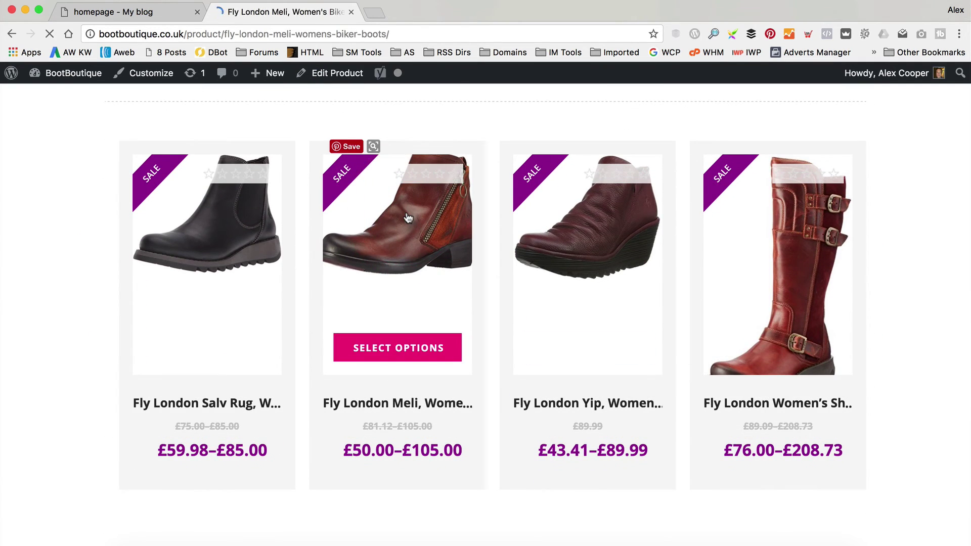
scroll(717, 216, "down", 5)
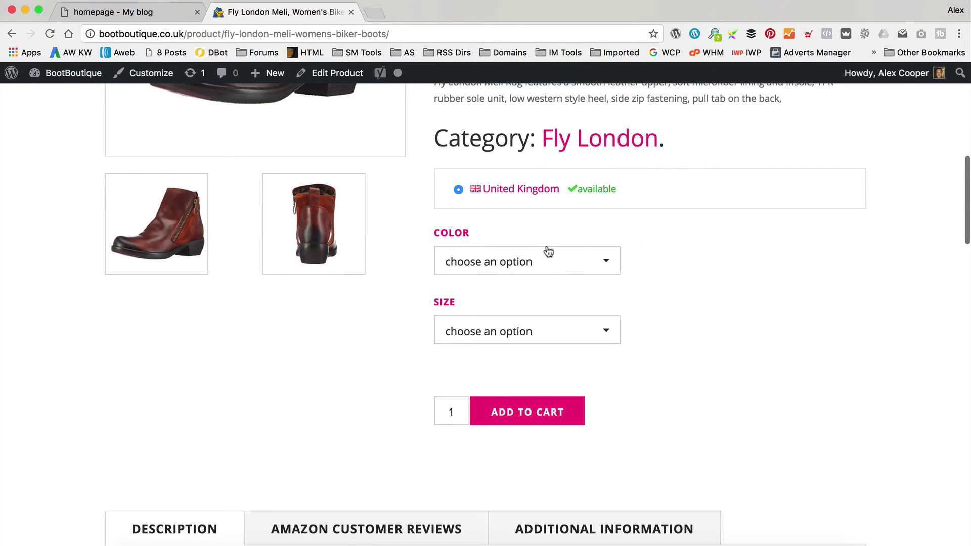
left_click(544, 266)
left_click(534, 319)
left_click(546, 329)
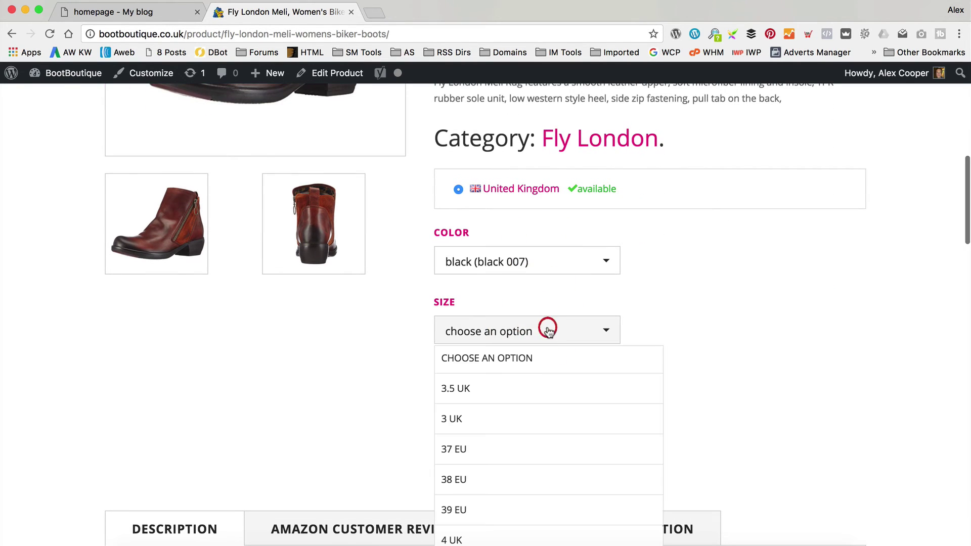
left_click(537, 414)
Add one pair of the configured Fly London Meli boots to the cart and show the cart summary
scroll(655, 439, "down", 3)
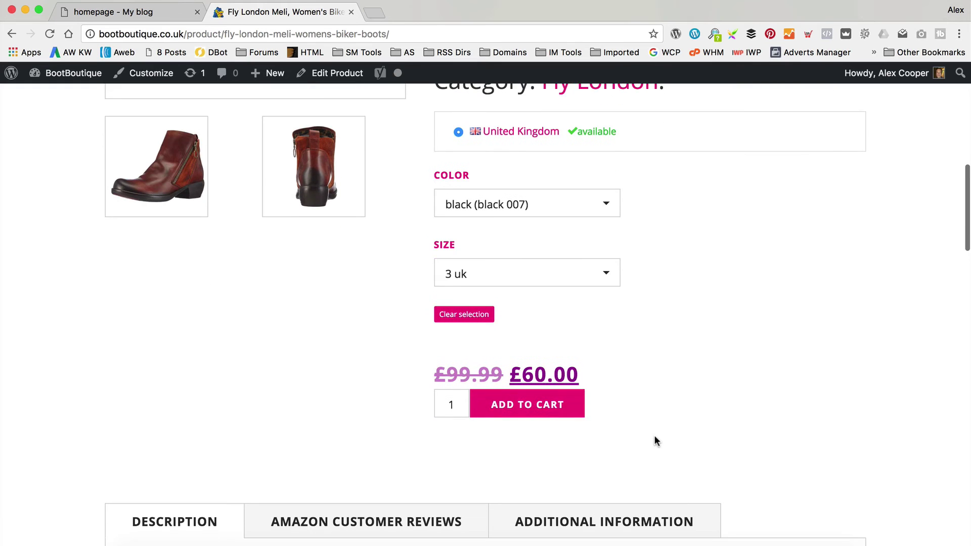
left_click(539, 404)
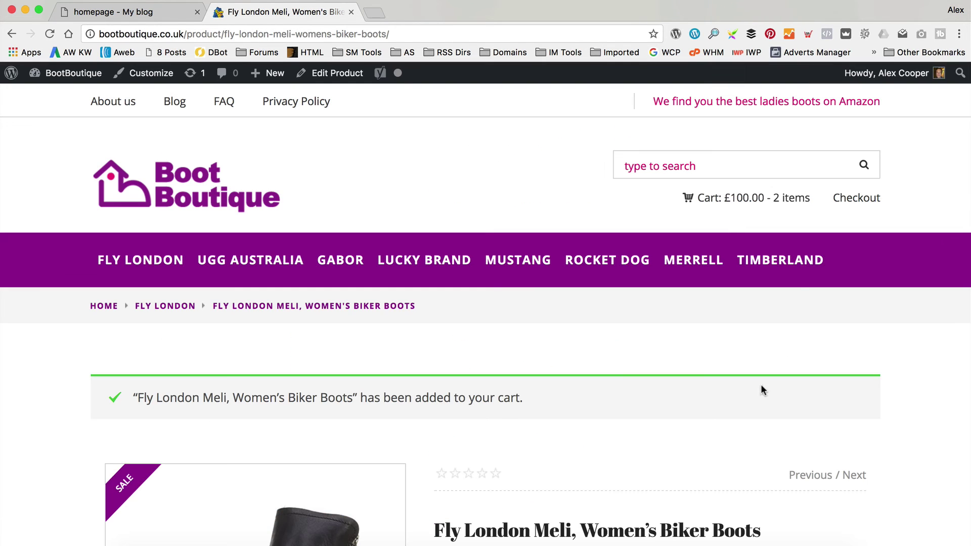
mouse_move(768, 198)
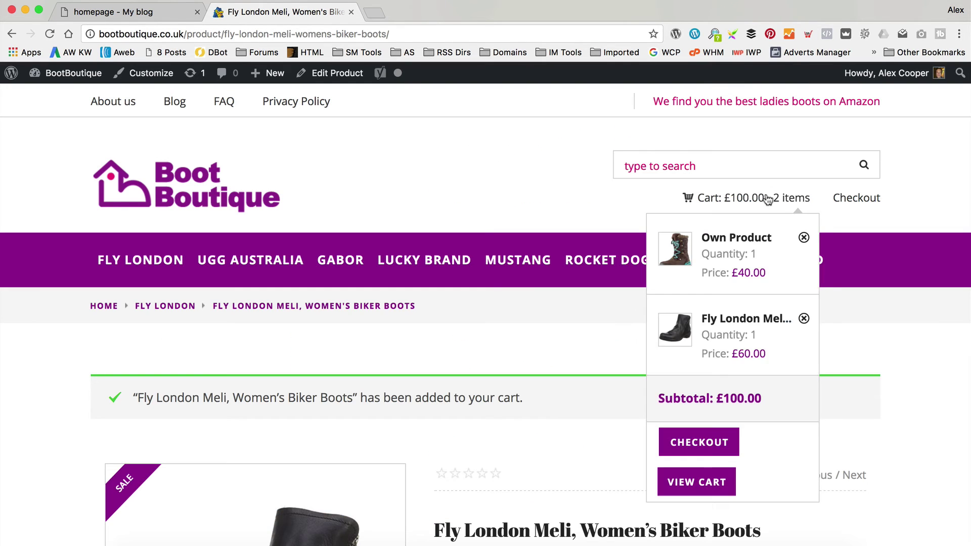
Open the full cart, review both items and totals, and proceed to checkout for the Amazon product
left_click(701, 483)
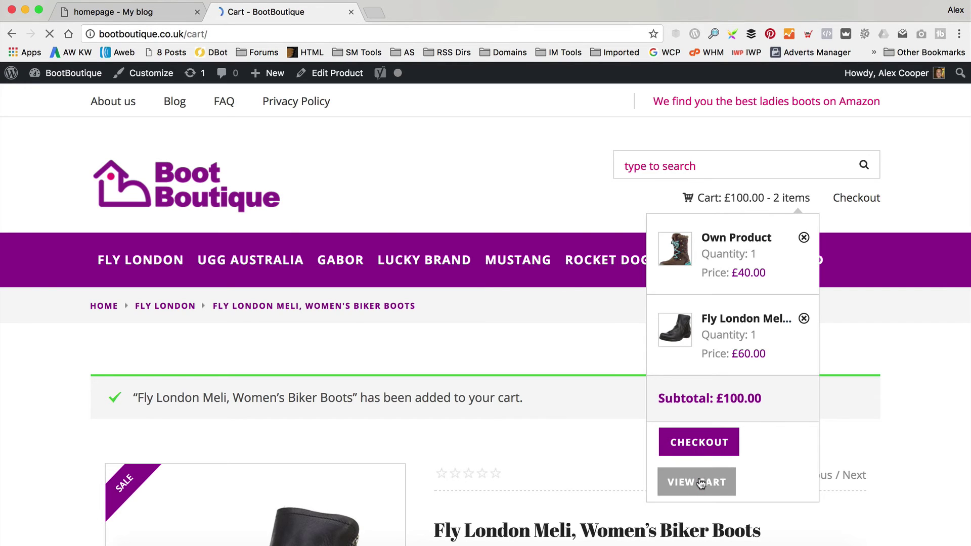
scroll(632, 245, "down", 5)
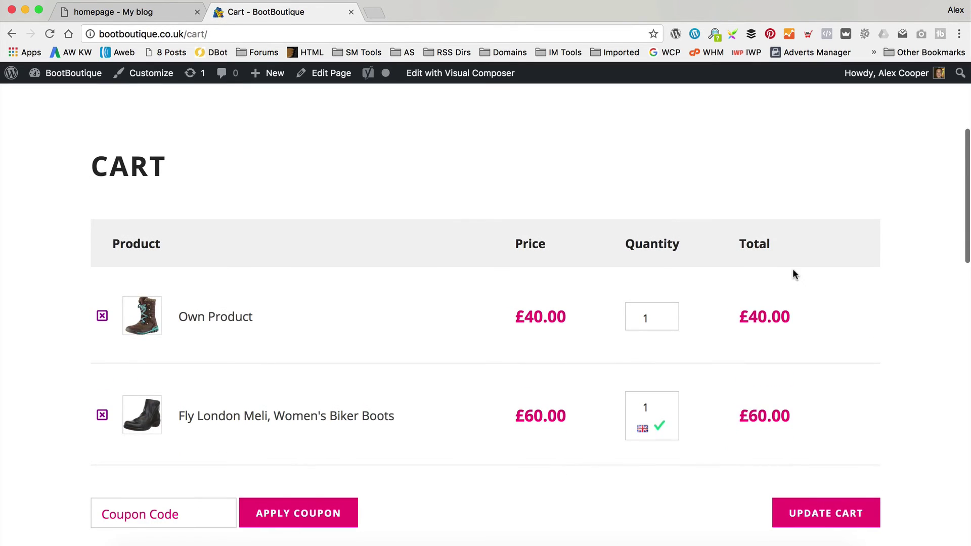
scroll(748, 308, "down", 1)
scroll(763, 308, "down", 8)
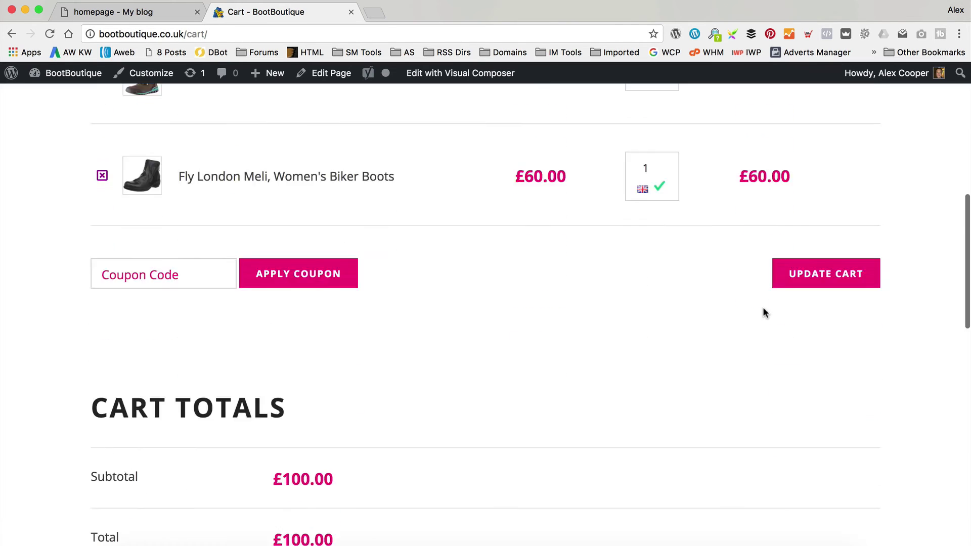
left_click(241, 446)
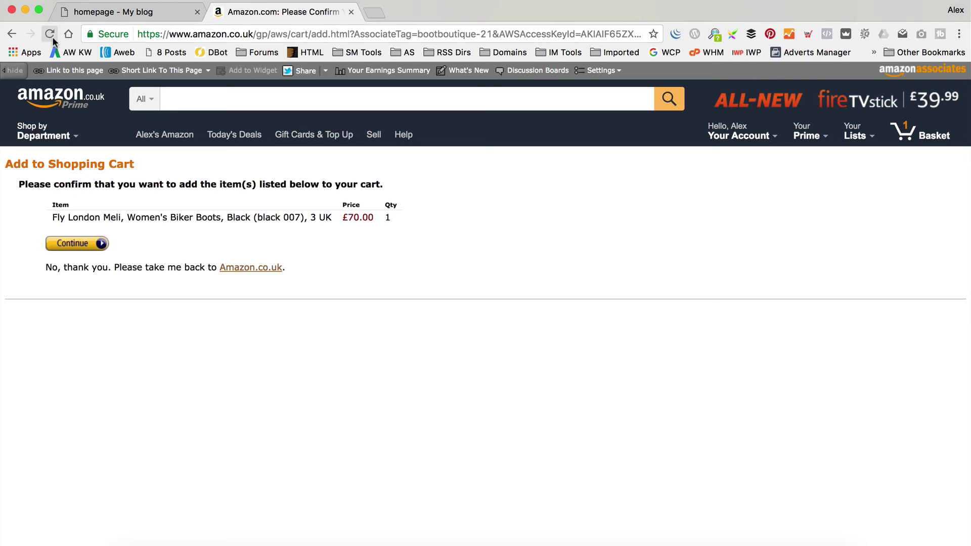
Return from Amazon's confirmation page to the store's cart page and examine the listed items and the cart summary
left_click_drag(11, 34, 32, 68)
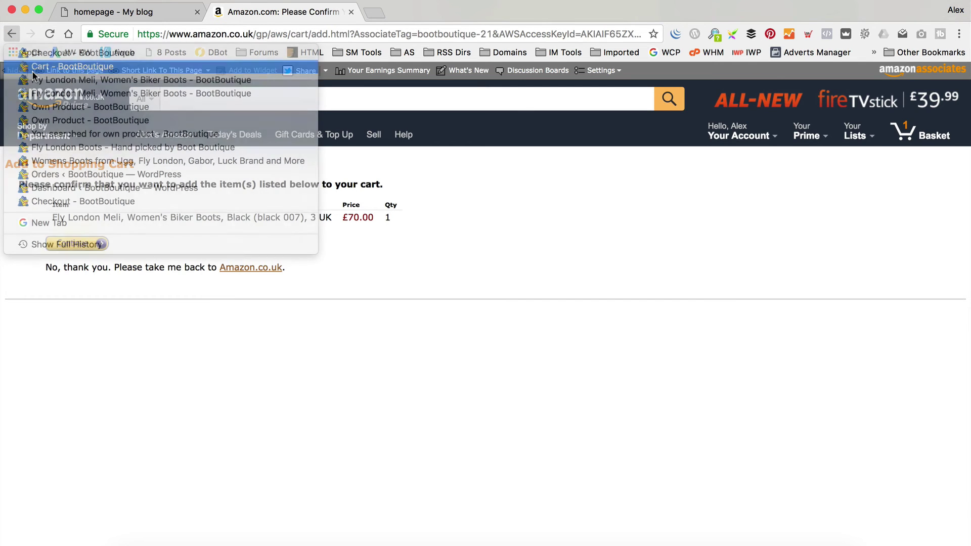
scroll(352, 364, "down", 4)
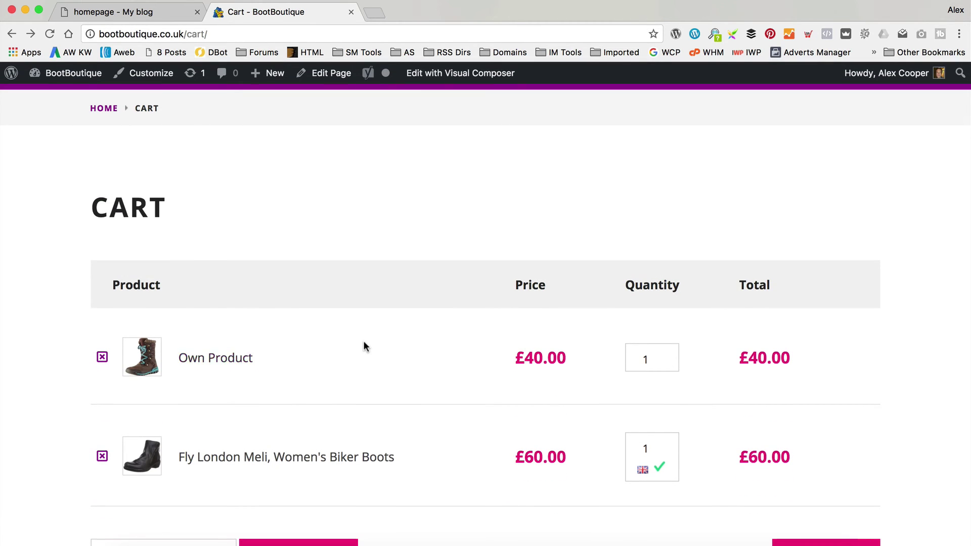
scroll(362, 343, "down", 10)
key("Home")
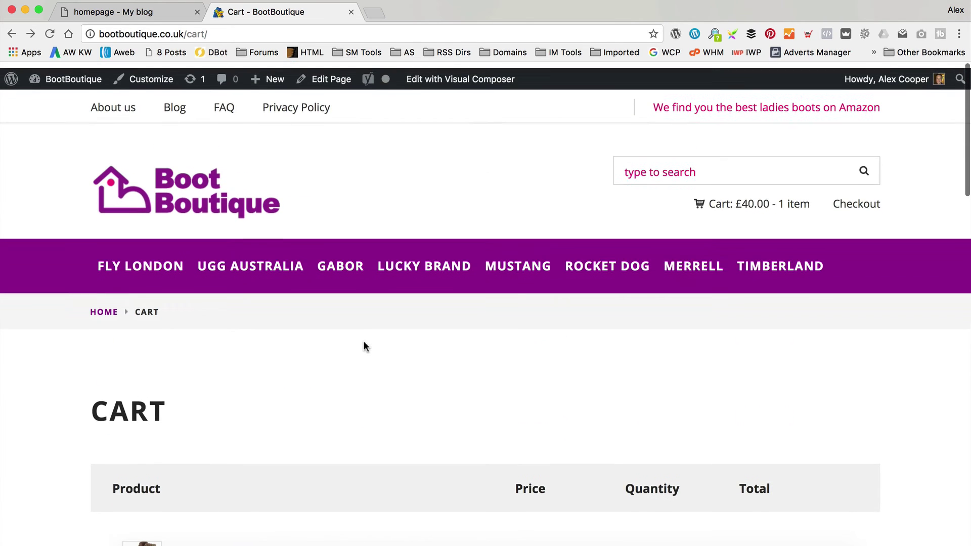
scroll(366, 346, "down", 4)
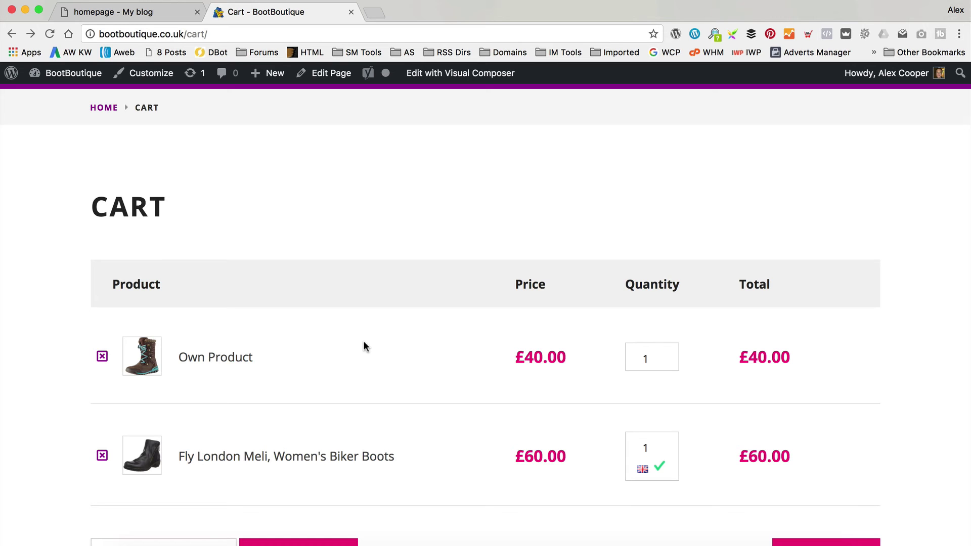
scroll(363, 341, "up", 5)
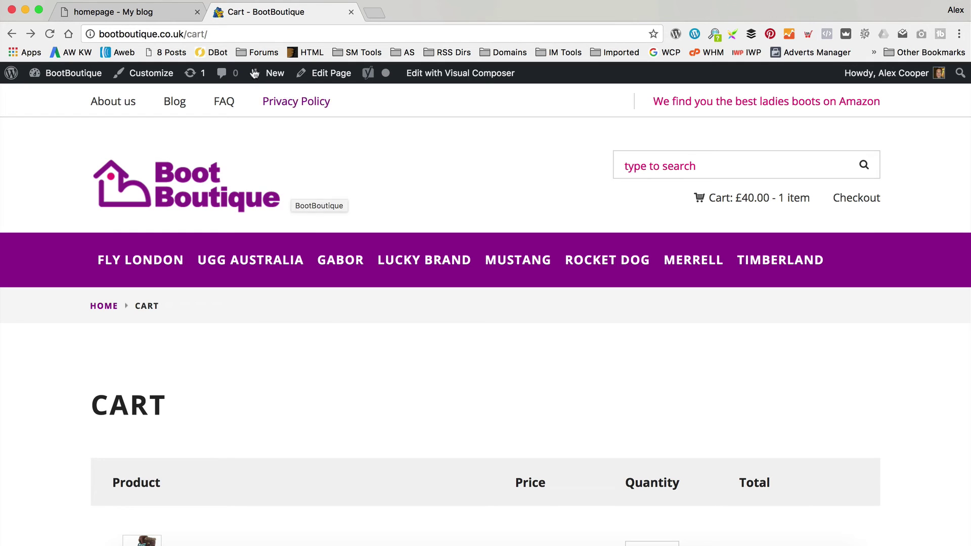
Start a new store product and name it "Affiliate Product"
mouse_move(264, 75)
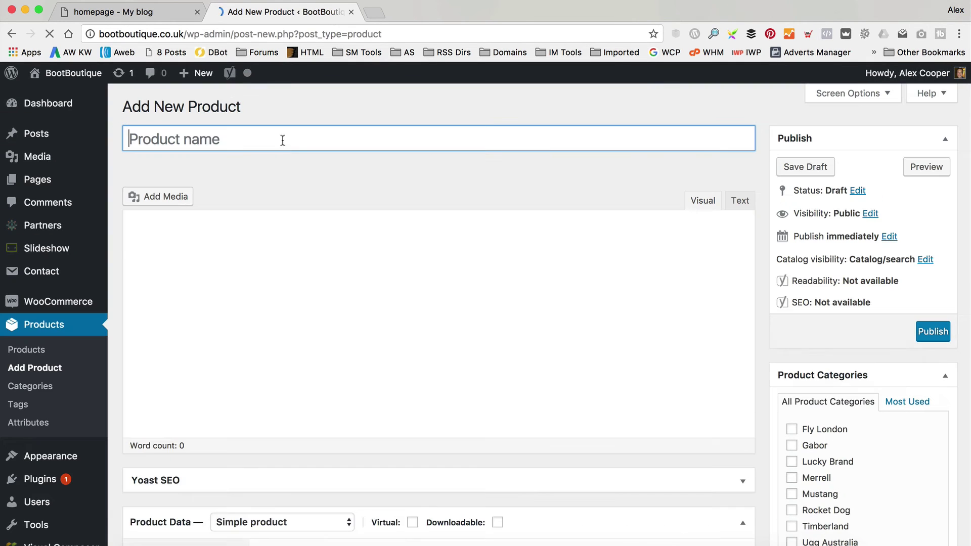
left_click(282, 138)
type("A")
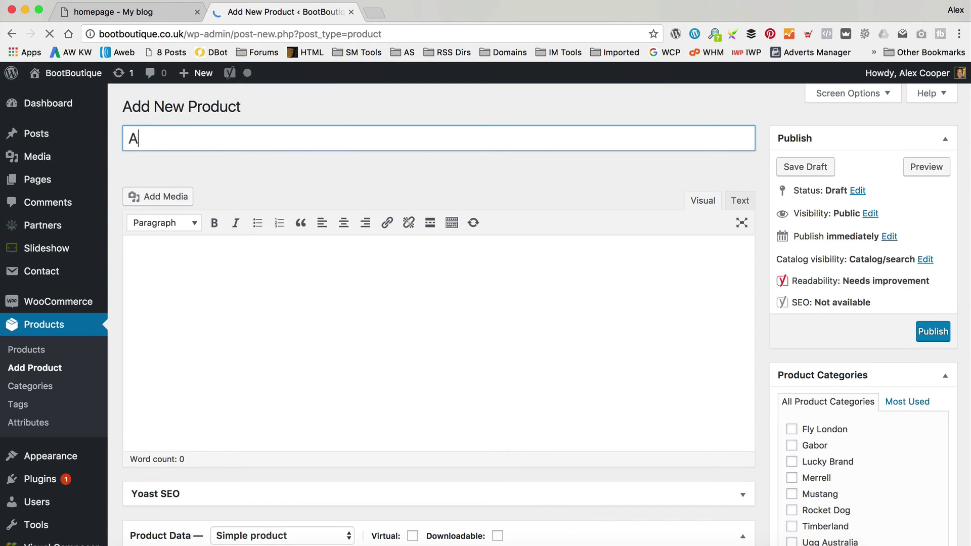
type("ffiliate Pr")
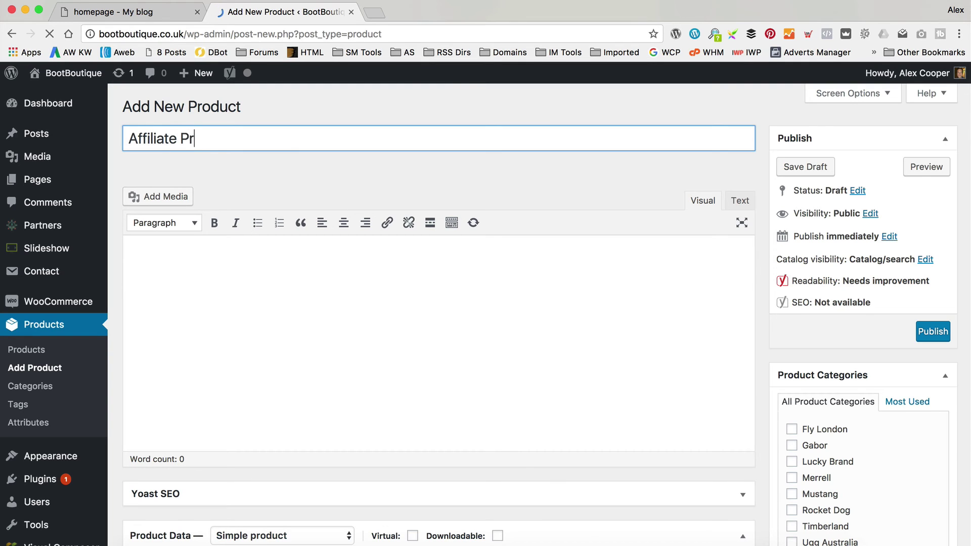
type("oduct")
Enter the placeholder description "hghjhkhkjk" and assign the product to the Fly London category
left_click(260, 281)
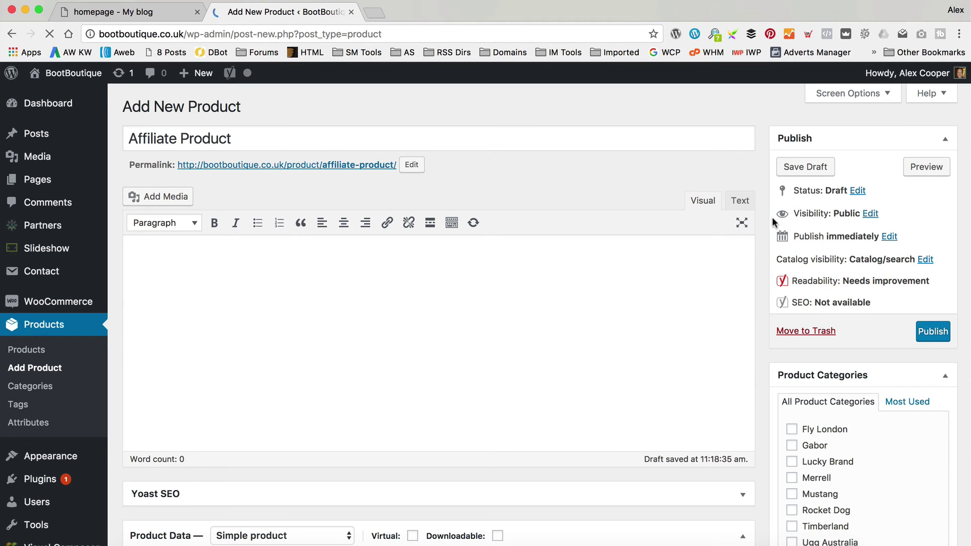
scroll(715, 183, "down", 2)
scroll(396, 182, "up", 2)
type("hghjhkhkjk")
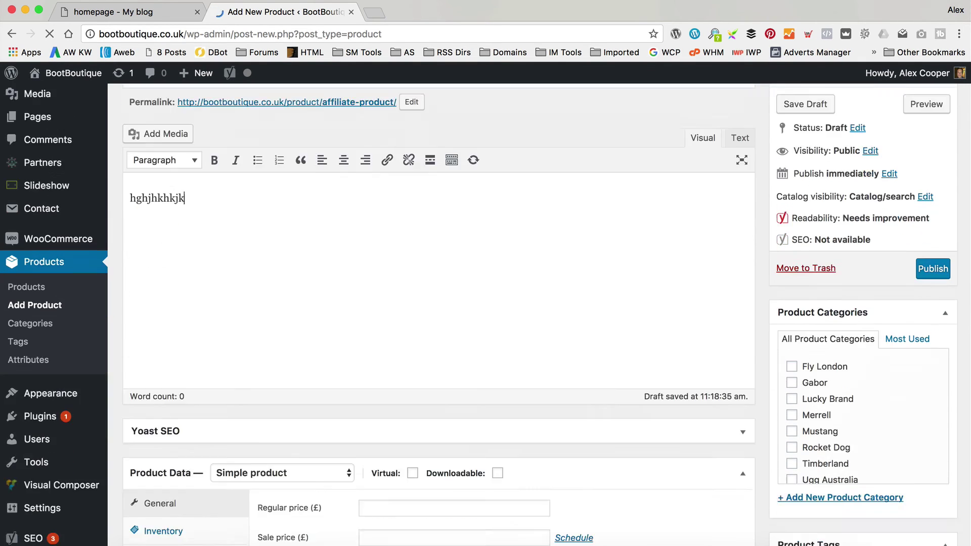
scroll(832, 422, "down", 7)
scroll(686, 282, "up", 5)
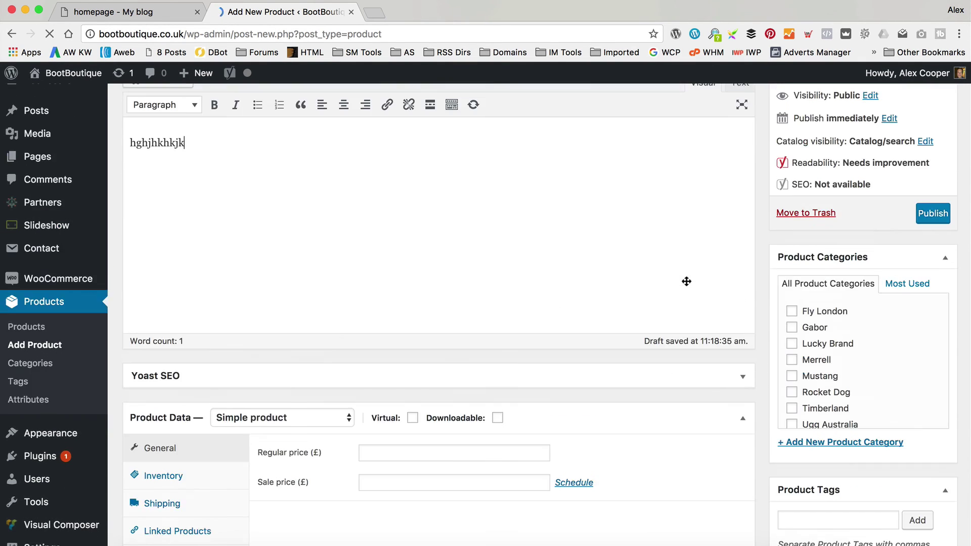
scroll(686, 282, "up", 3)
scroll(685, 280, "down", 2)
scroll(685, 281, "up", 2)
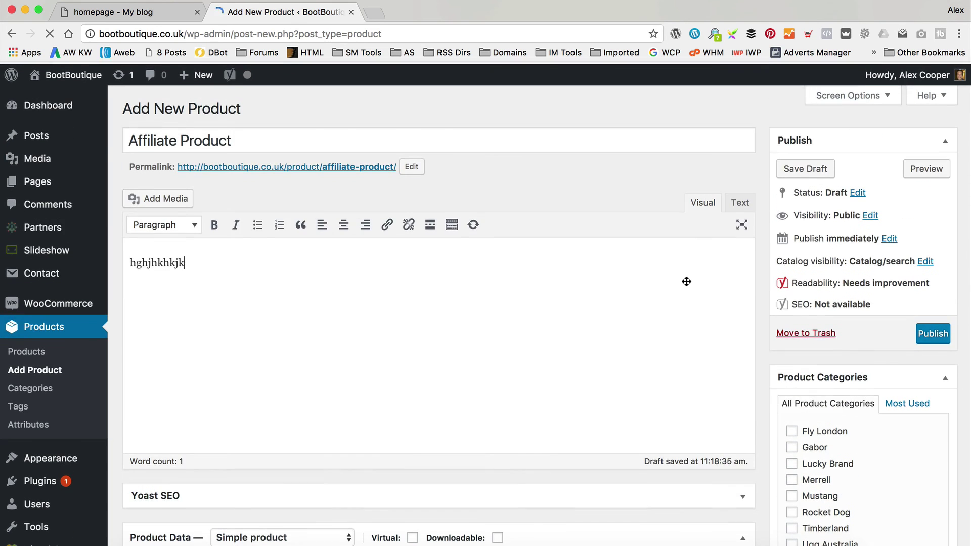
left_click(791, 429)
scroll(302, 327, "down", 5)
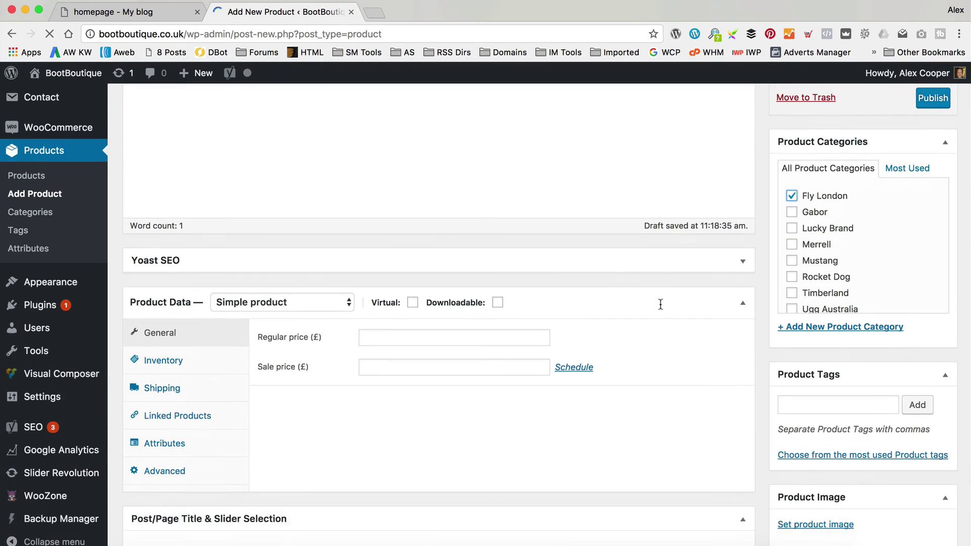
left_click(285, 290)
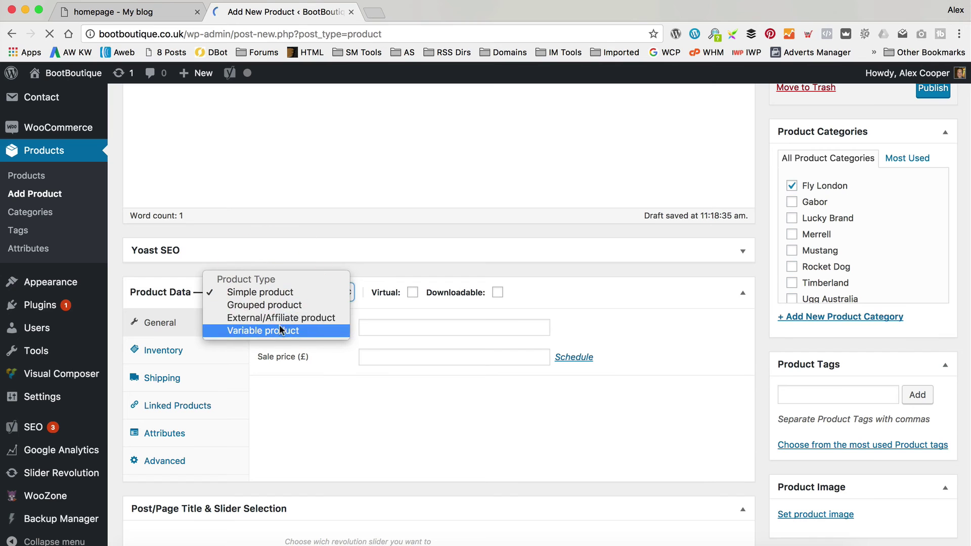
left_click(305, 318)
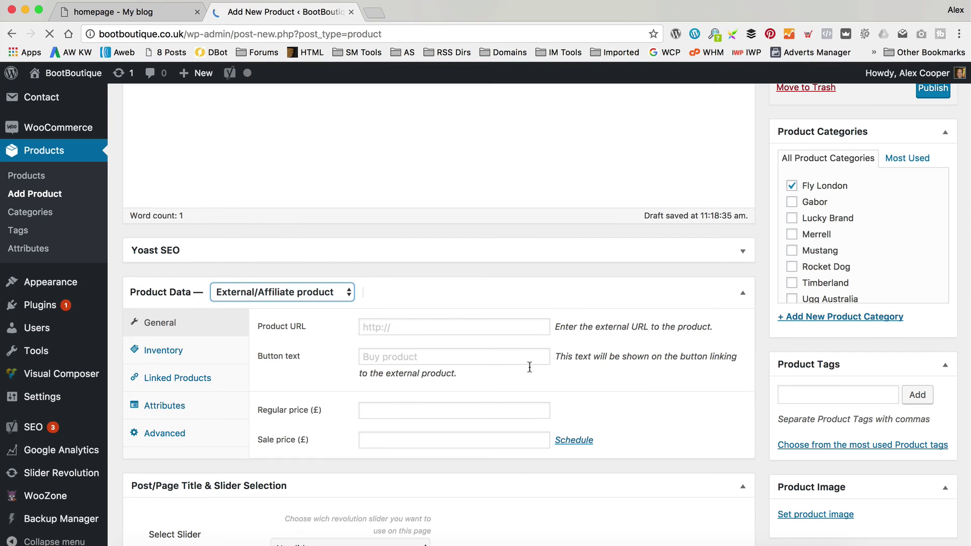
left_click(413, 326)
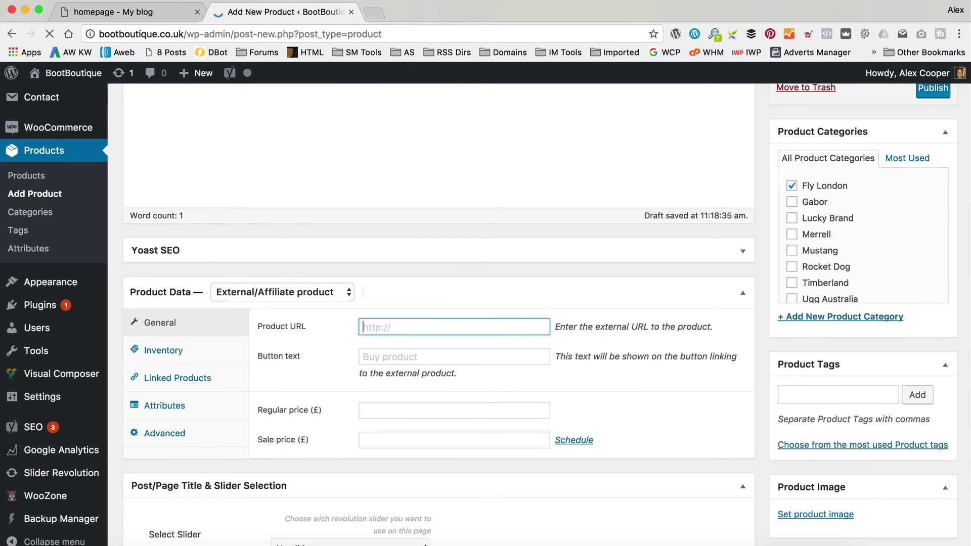
type("htt")
type("p://www.wpeagle.com")
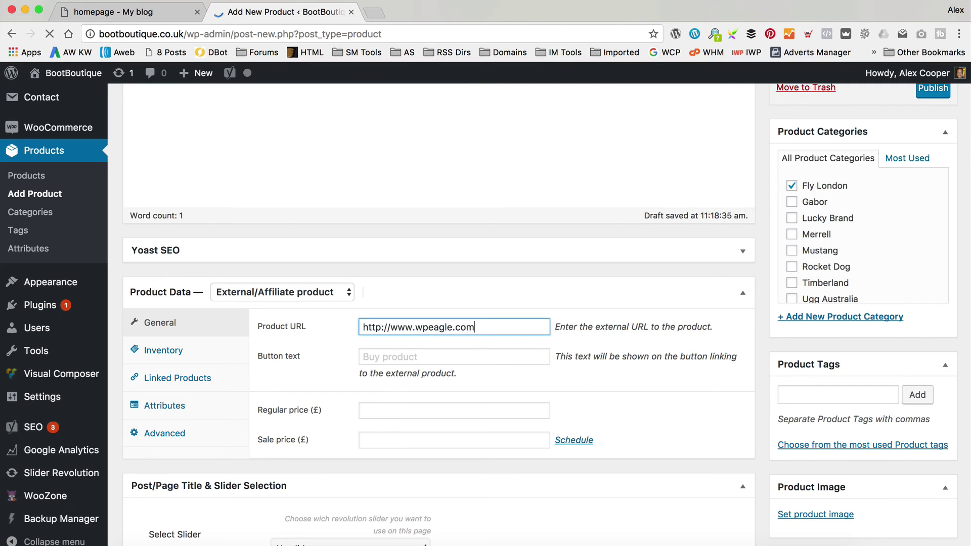
type("/kingdom/")
Set the affiliate product's button text to "Buy Theme" and its regular price to £60
left_click(430, 355)
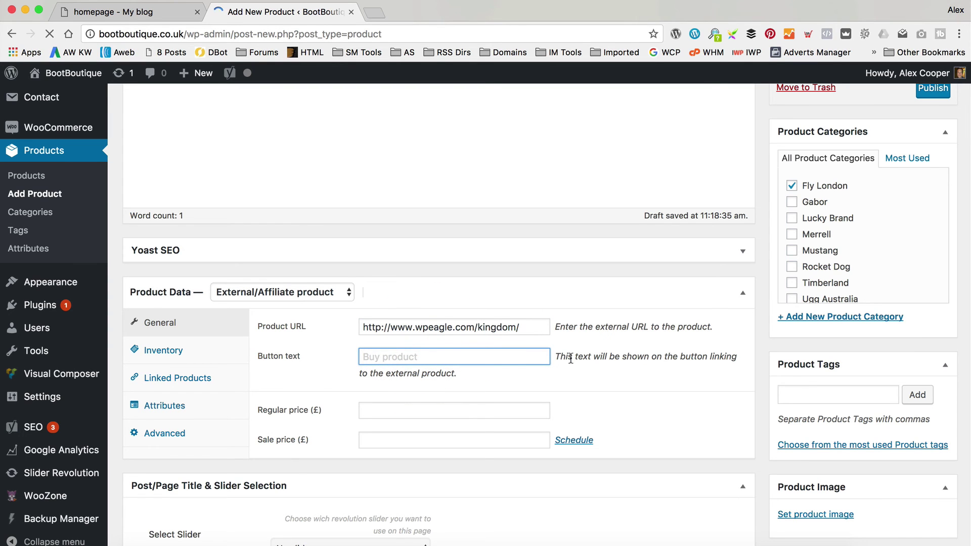
type("B")
key("BackSpace")
type("Buy Theme")
left_click(385, 407)
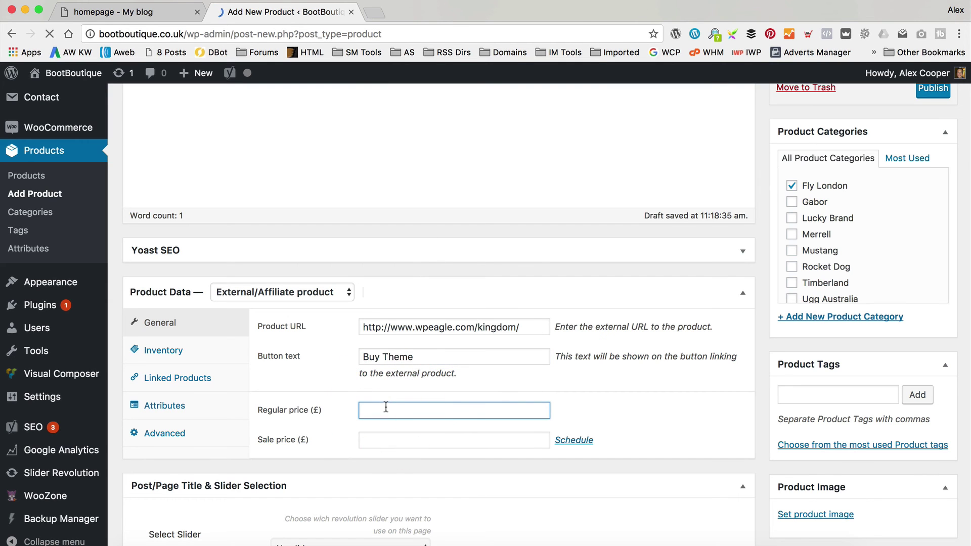
type("60")
key("Tab")
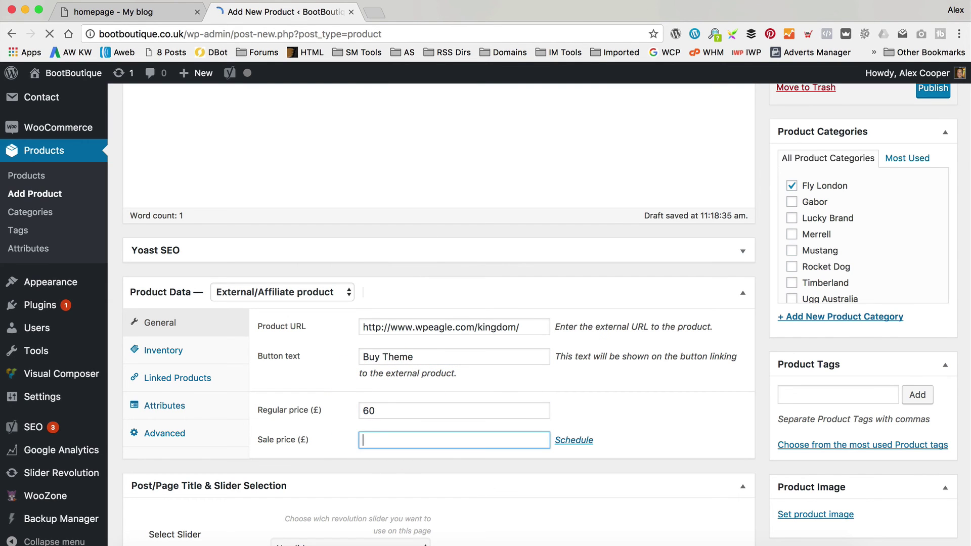
Publish Affiliate Product and view its store page down to the Buy Theme button
scroll(579, 397, "up", 5)
left_click(941, 336)
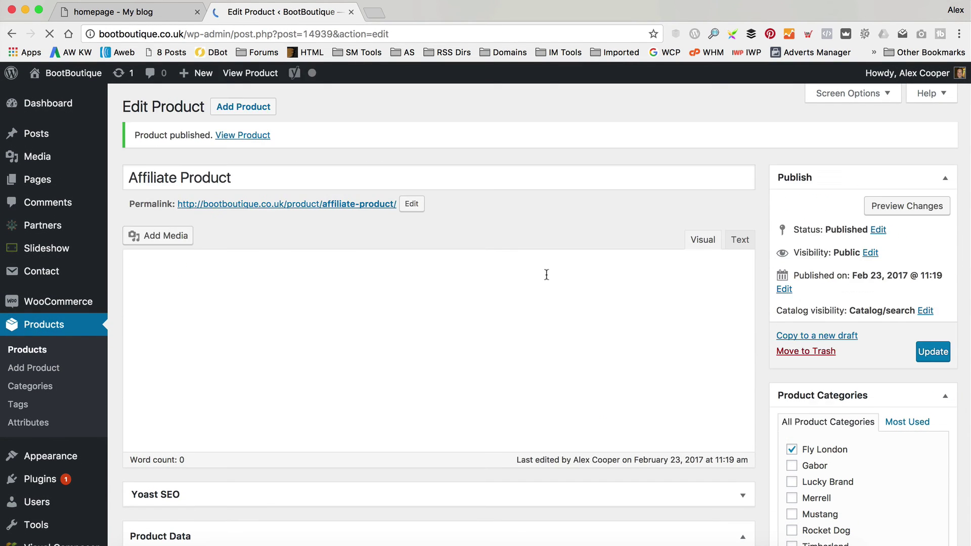
left_click(242, 135)
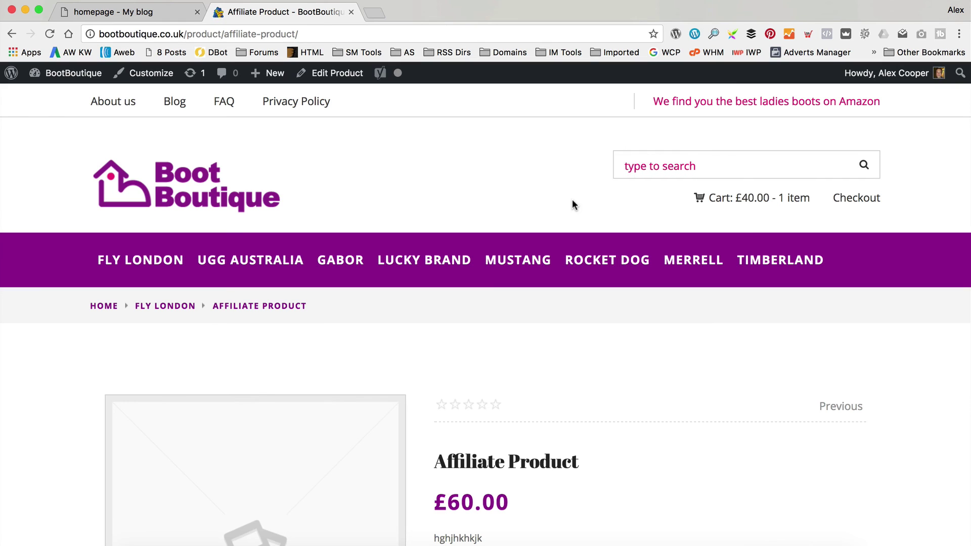
scroll(607, 268, "down", 2)
scroll(610, 284, "down", 3)
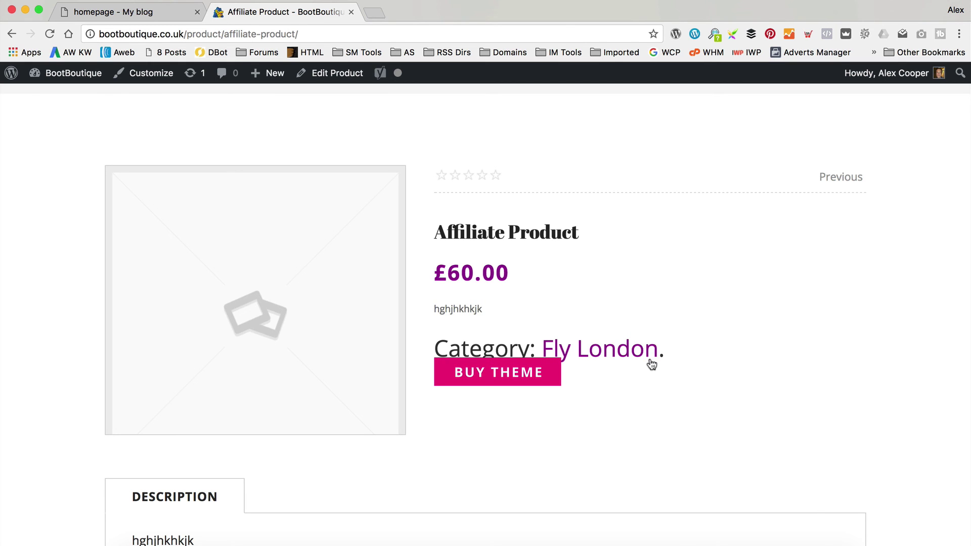
Inspect the Buy Theme button element in the browser's developer tools
right_click(653, 396)
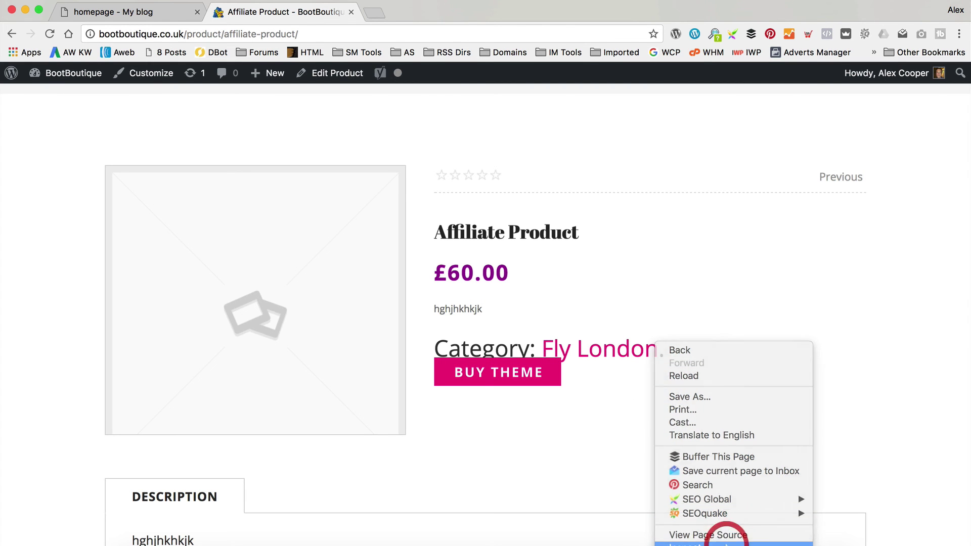
left_click(621, 368)
left_click(10, 349)
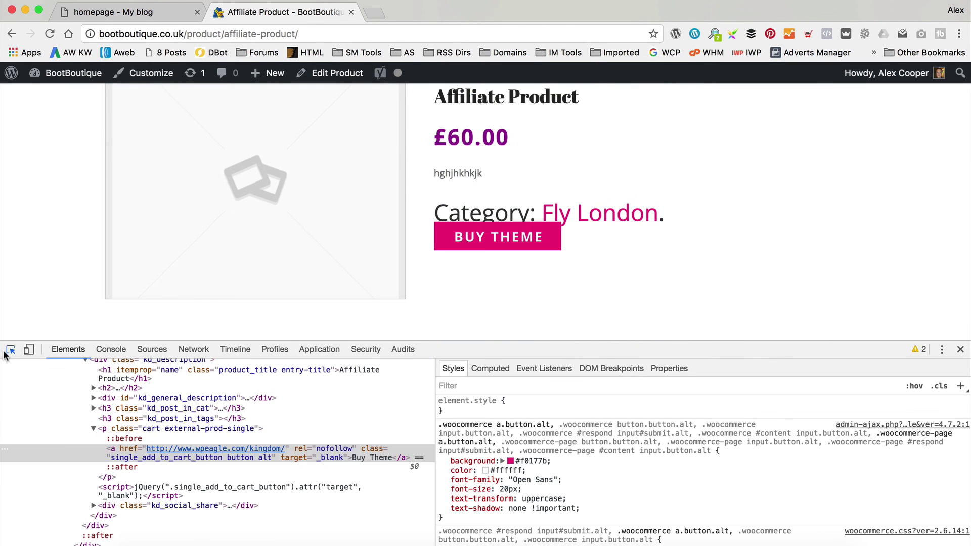
left_click(549, 236)
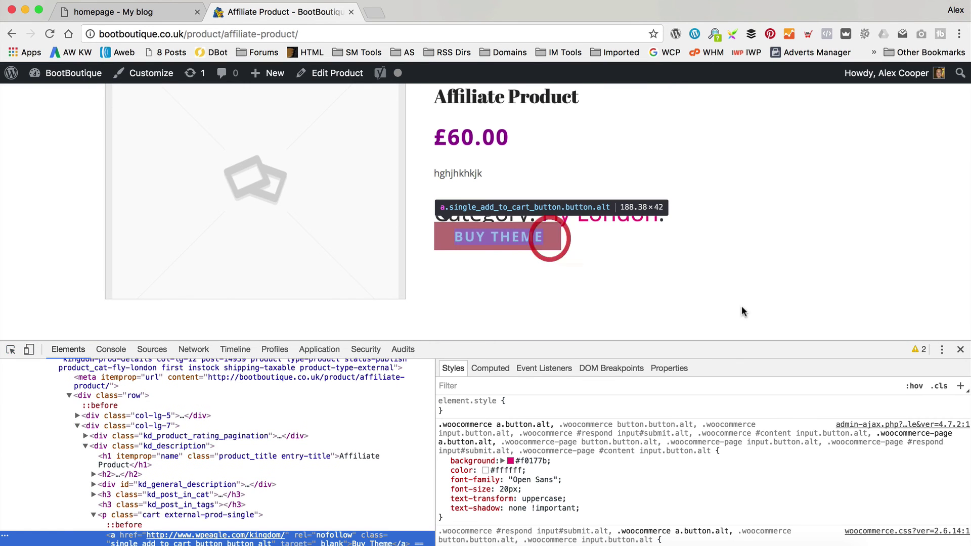
Add a new style rule for the a.single_add_to_cart_button.button.alt selector in the inspector and give it a margin-top property
left_click(961, 386)
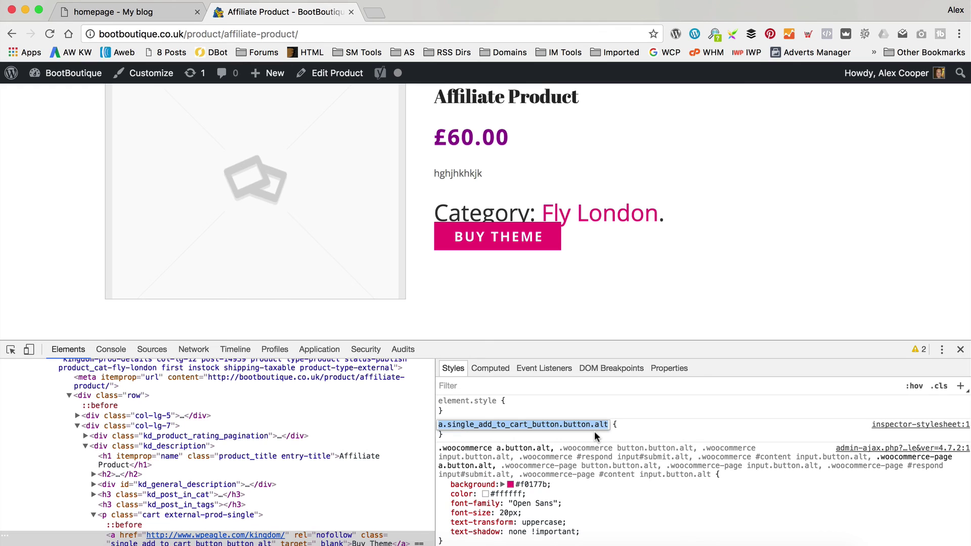
key("Return")
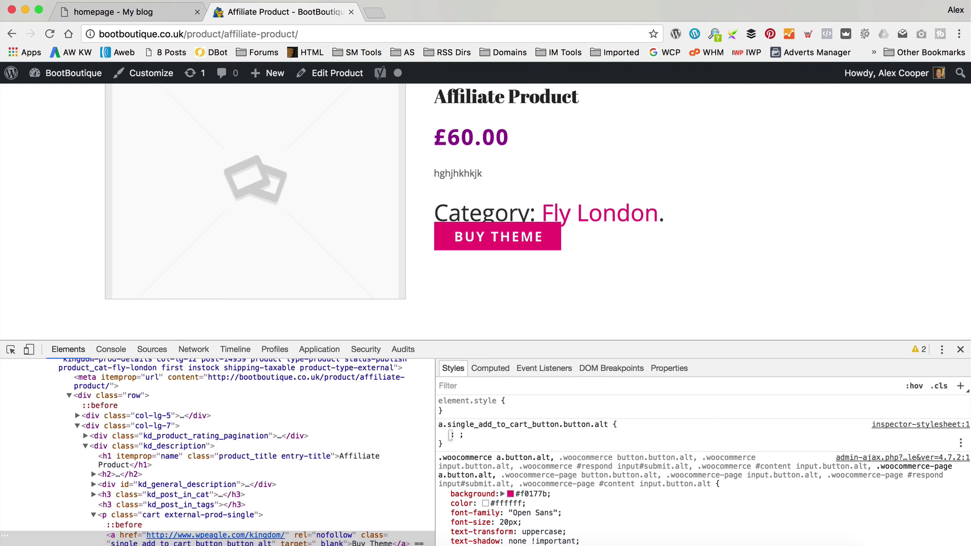
type("marg")
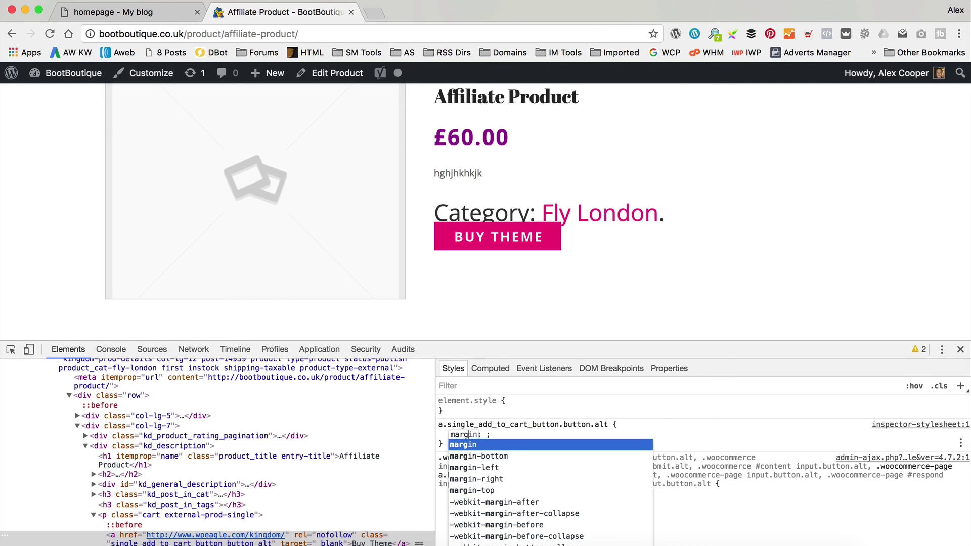
key("Down")
key("Down")
key("Down")
key("Down")
key("Return")
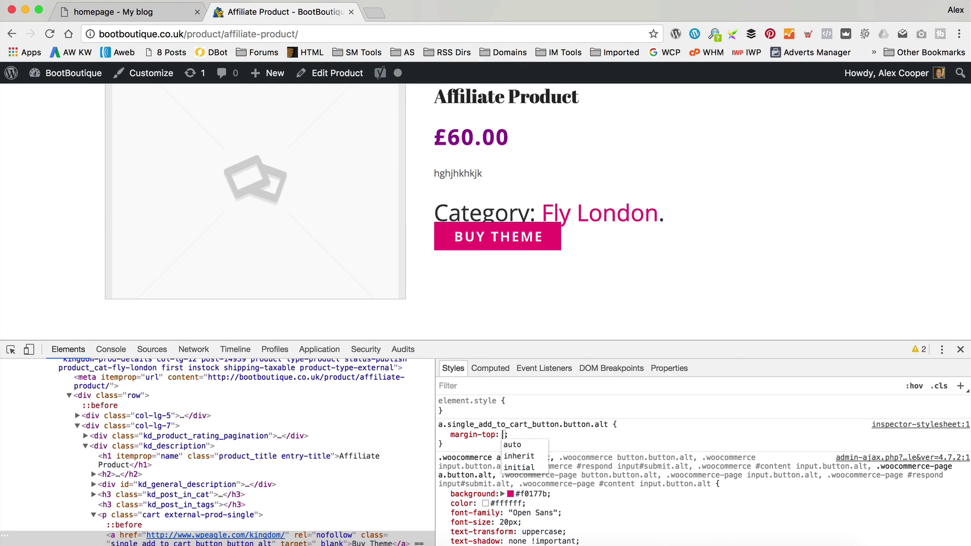
Set the Buy Theme button rule's margin-top to 15px
type("10")
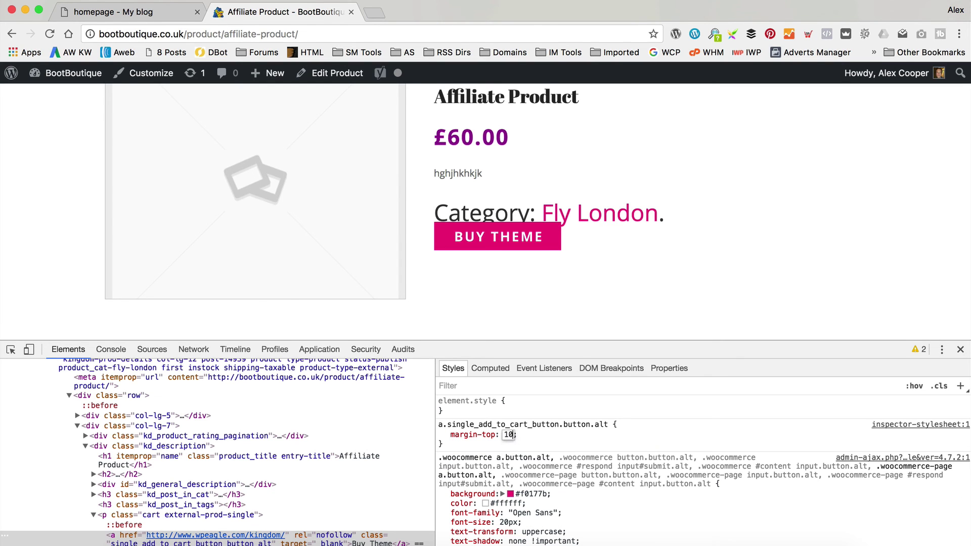
type("px")
key("Up")
key("Up")
key("Up")
key("Up")
key("Up")
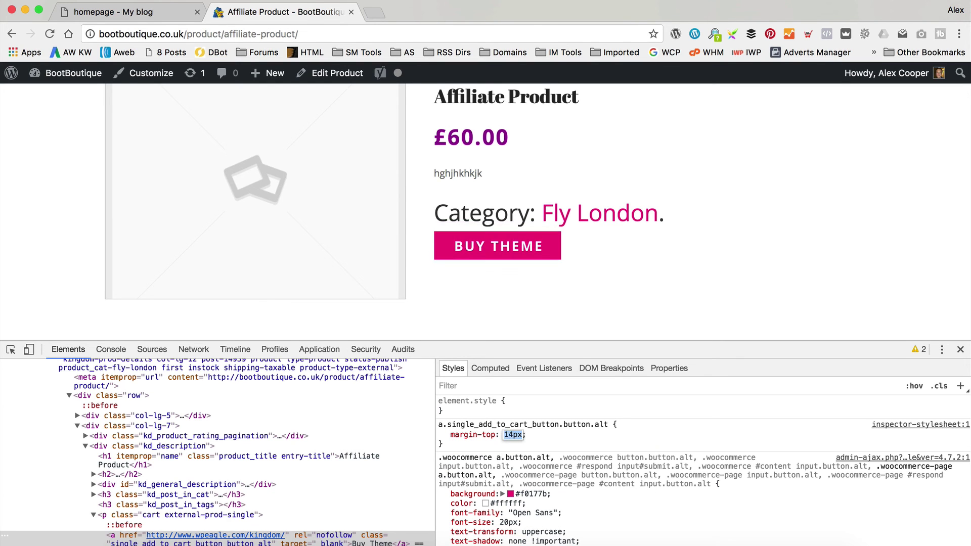
left_click(678, 262)
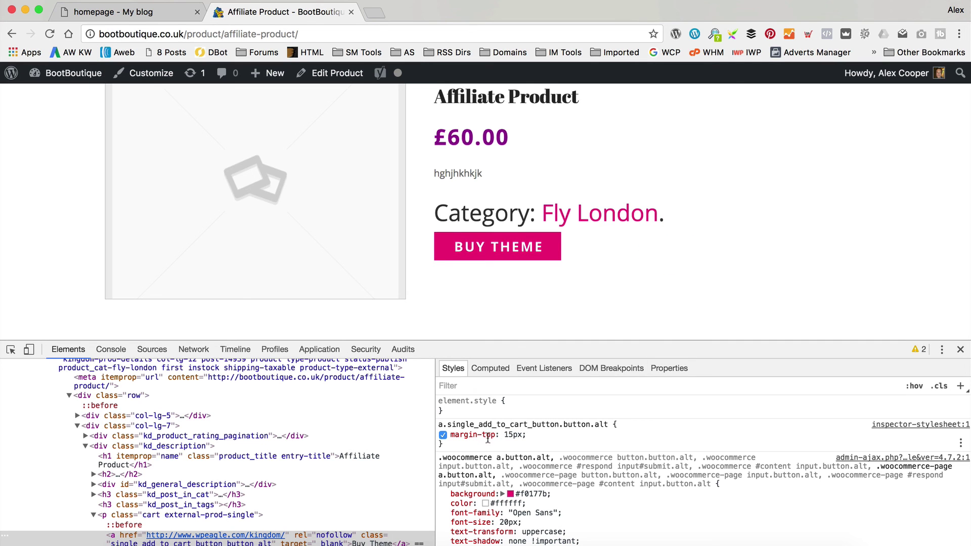
Copy the complete a.single_add_to_cart_button.button.alt rule from the inspector
triple_click(440, 434)
left_click_drag(441, 432, 440, 425)
key("super+c")
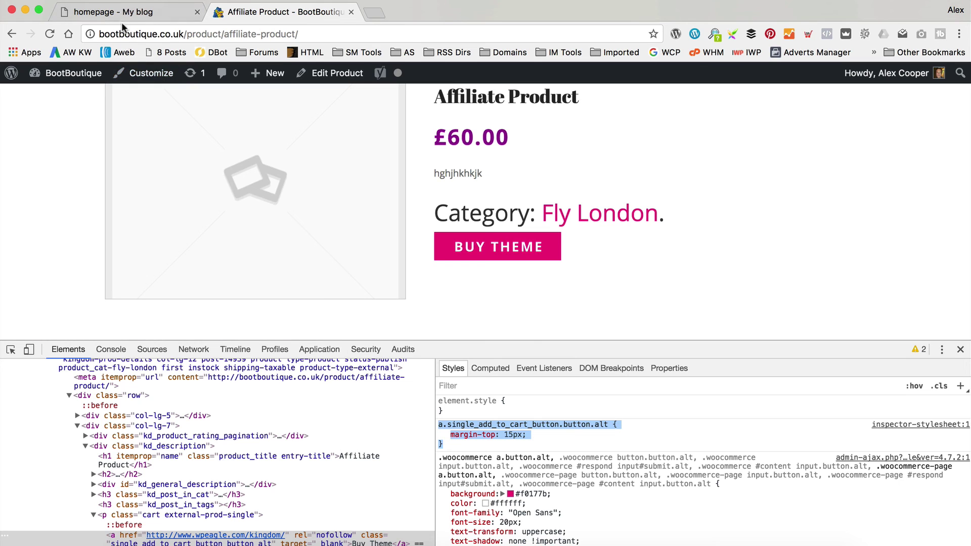
Open the site's Customizer in a new tab and go to its Additional CSS section
right_click(139, 74)
left_click(202, 77)
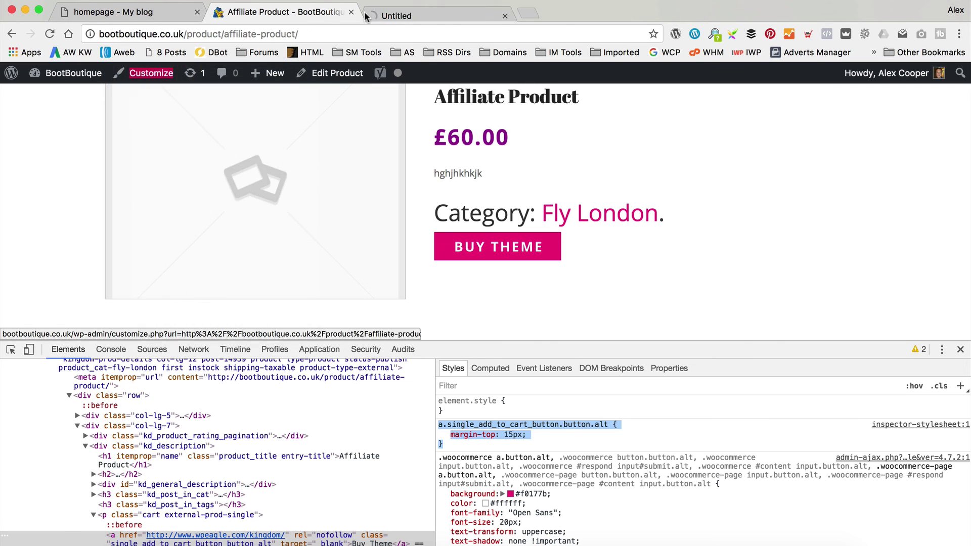
left_click(399, 12)
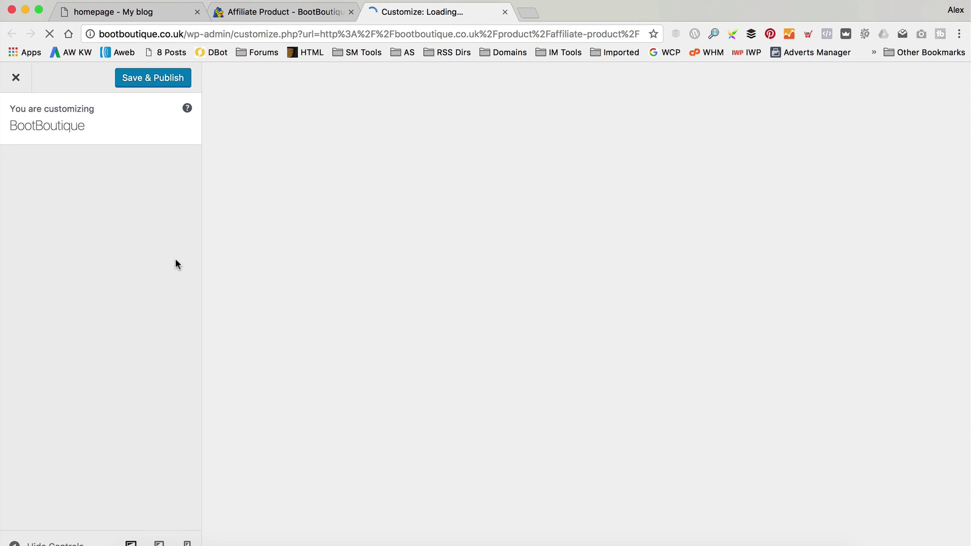
scroll(150, 290, "down", 3)
left_click(99, 517)
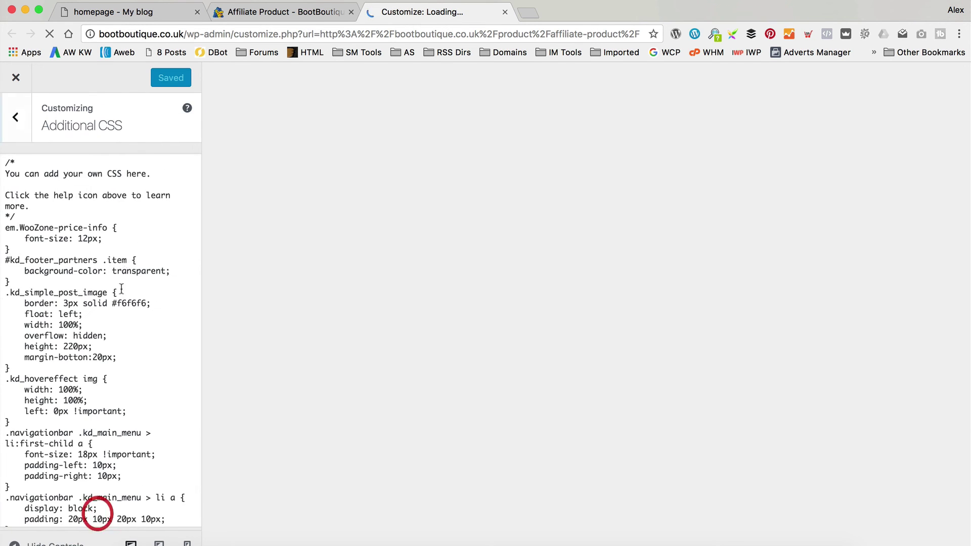
Paste the copied button rule at the end of the Additional CSS, then save and publish it
scroll(76, 455, "down", 10)
left_click(29, 509)
key("super+v")
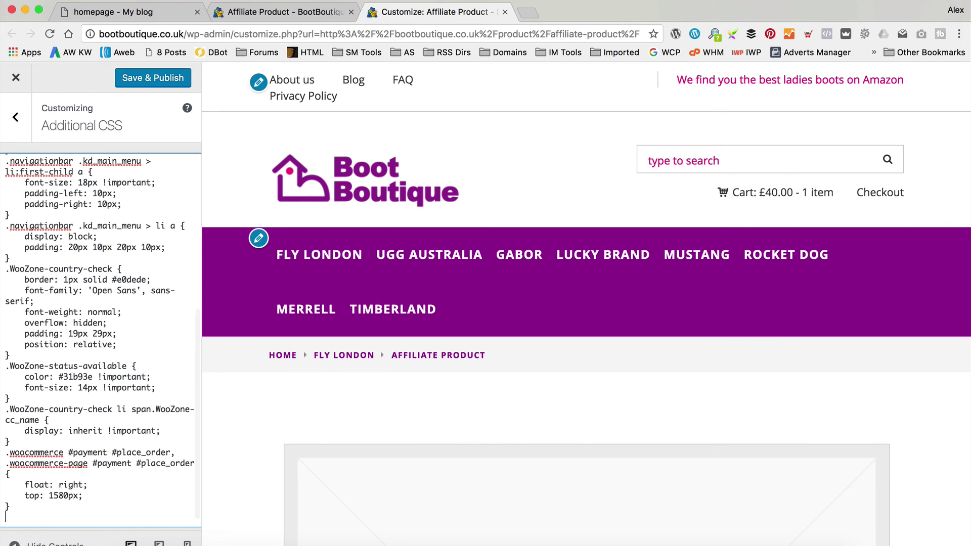
left_click(177, 77)
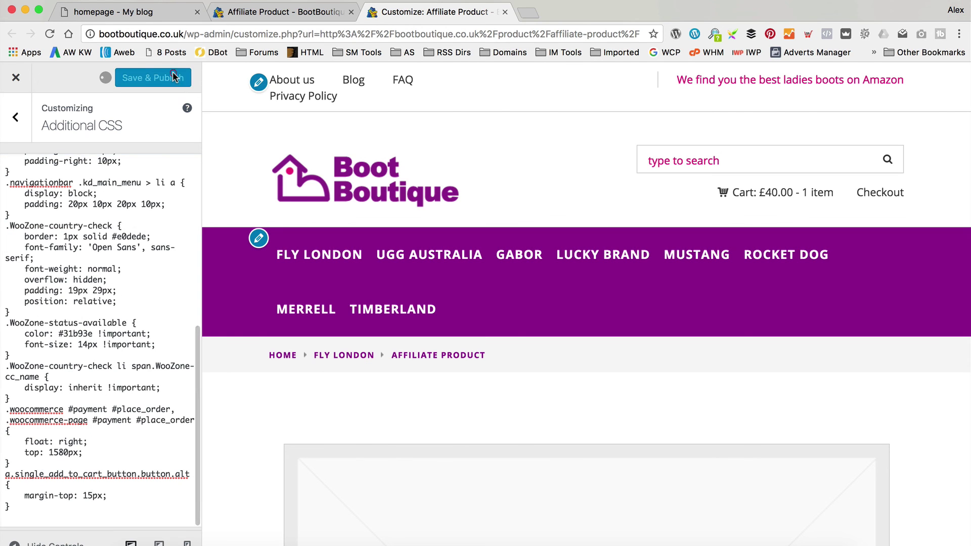
Return to the Affiliate Product page, close the developer tools and reload the page to check the button spacing
left_click(314, 12)
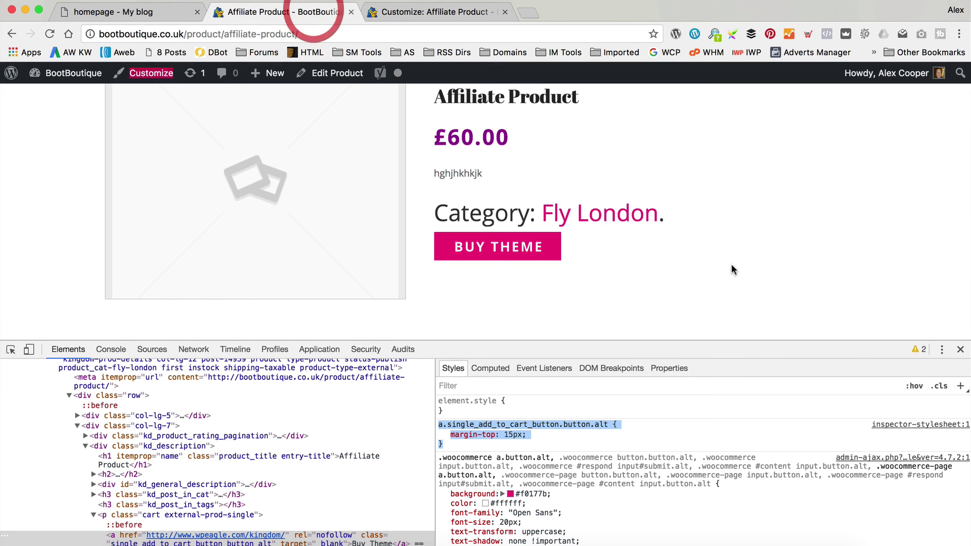
left_click(960, 349)
left_click(48, 34)
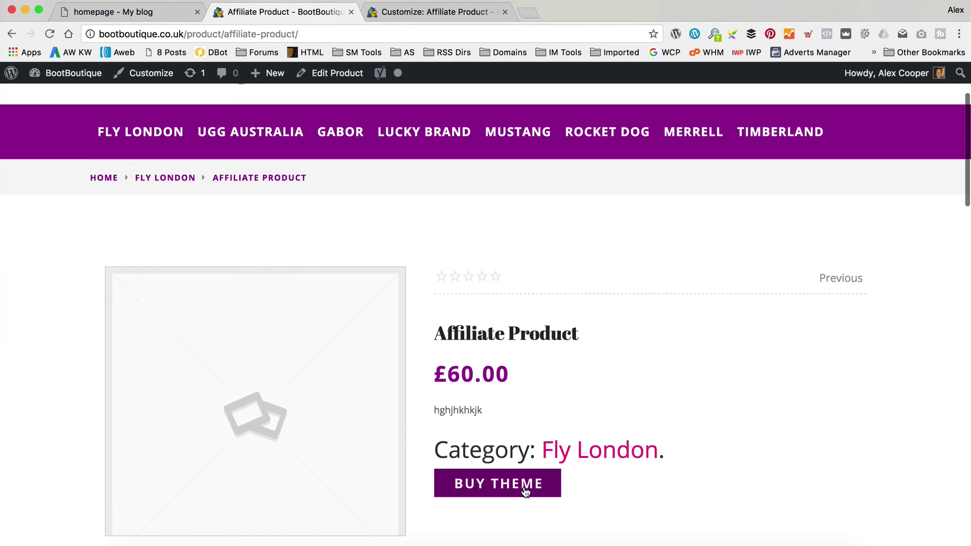
Test the Buy Theme button and look through the Kingdom theme page it links to
left_click(517, 484)
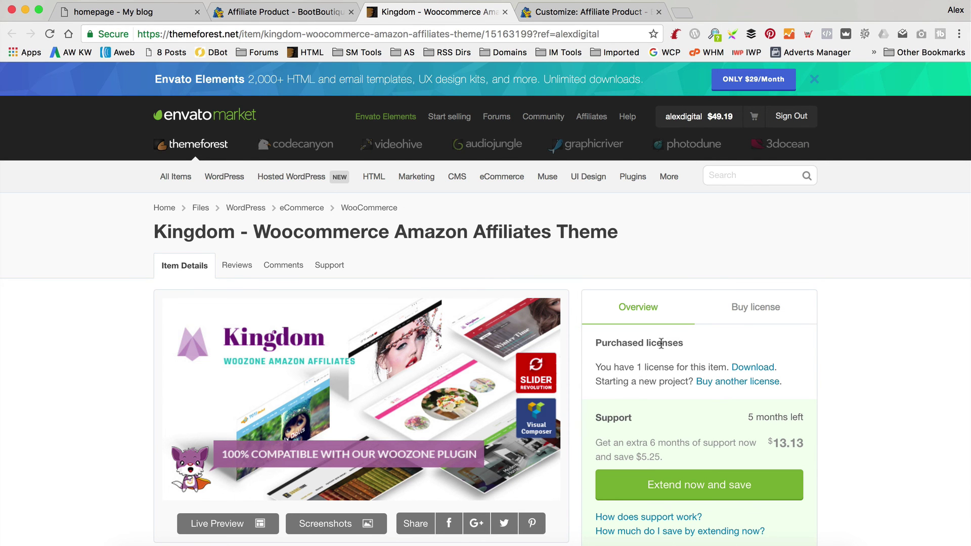
scroll(661, 343, "down", 8)
scroll(661, 343, "up", 8)
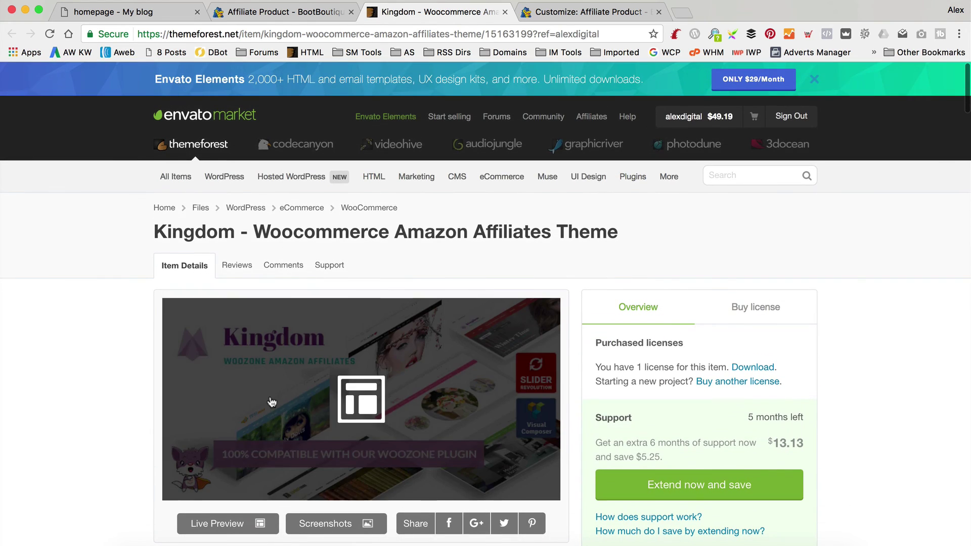